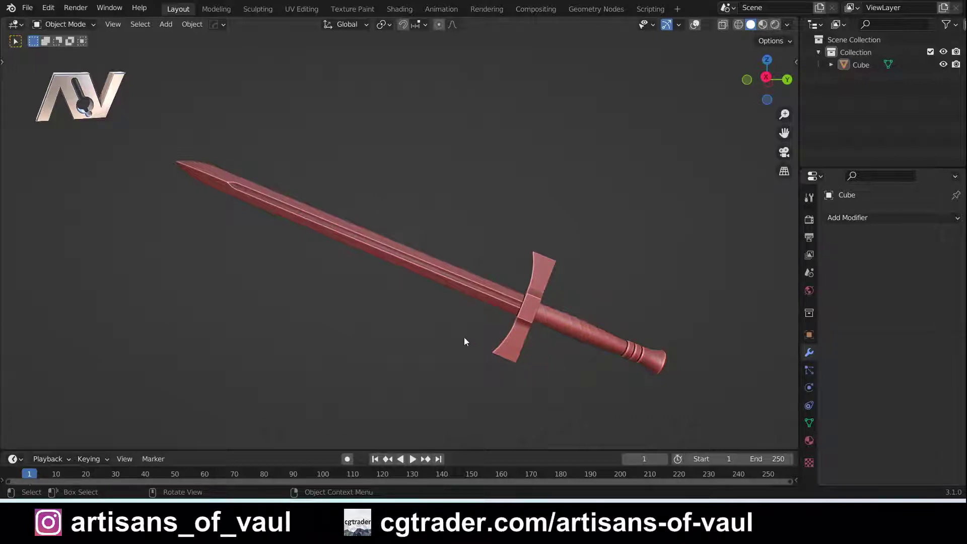
# Examine the finished sword's blade, crossguard, grip and pommel from several angles.
pyautogui.keyDown('shift'); pyautogui.moveTo(469, 339); pyautogui.dragTo(513, 341, button='middle'); pyautogui.keyUp('shift')
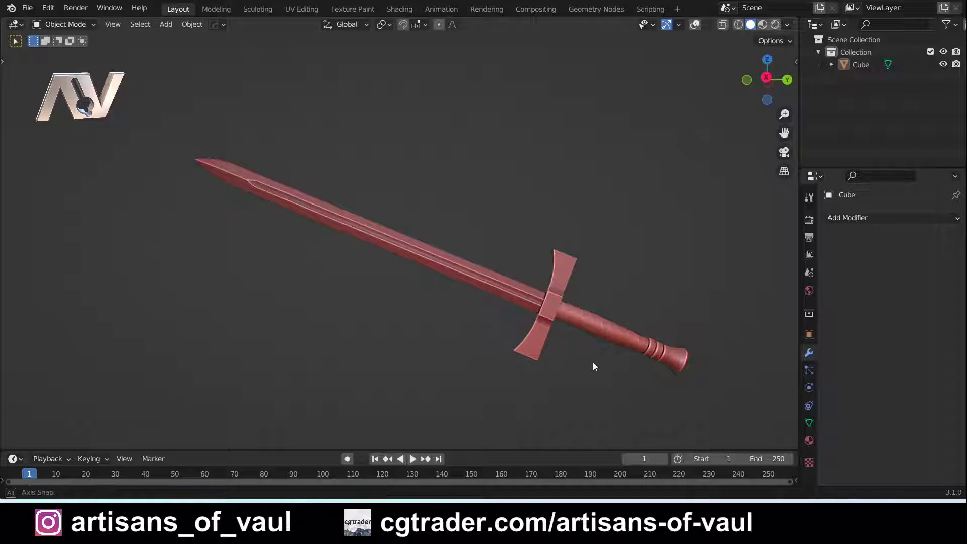
pyautogui.moveTo(594, 365); pyautogui.dragTo(1, 319, button='middle')
pyautogui.scroll(-5, 580, 288)
pyautogui.moveTo(566, 274); pyautogui.dragTo(443, 317, button='middle')
pyautogui.scroll(5, 454, 328)
pyautogui.moveTo(473, 352); pyautogui.dragTo(585, 296, button='middle')
pyautogui.scroll(-2, 524, 287)
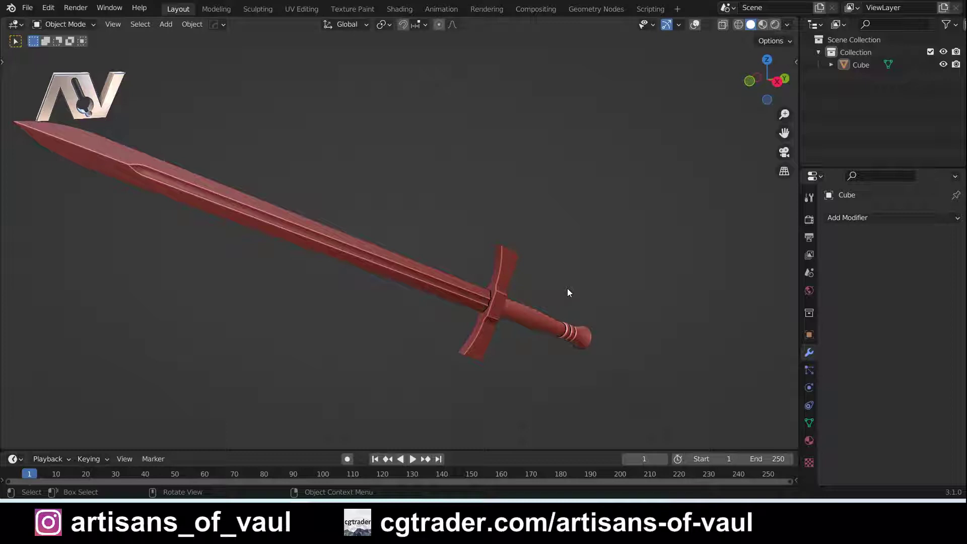
pyautogui.keyDown('shift'); pyautogui.moveTo(458, 272); pyautogui.dragTo(509, 266, button='middle'); pyautogui.keyUp('shift')
pyautogui.moveTo(595, 297); pyautogui.dragTo(674, 179, button='middle')
# Show the viewport overlays and clear the sword's rotation so that it stands upright.
pyautogui.click(695, 24)
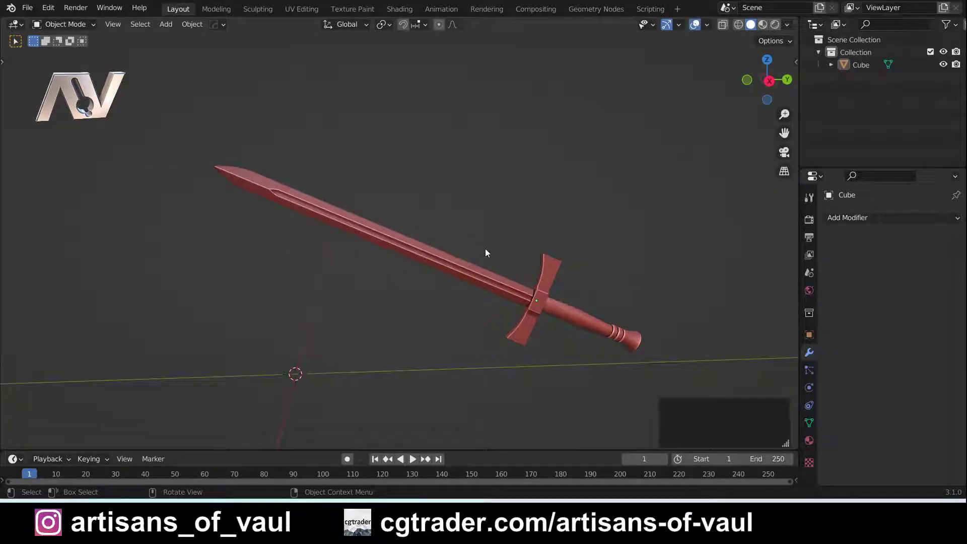
pyautogui.click(480, 291)
pyautogui.scroll(-2, 639, 248)
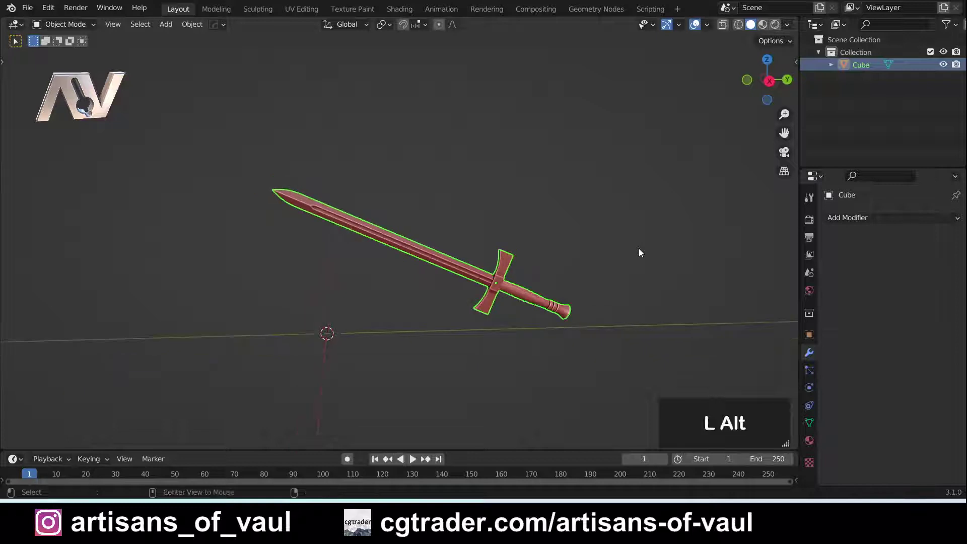
pyautogui.hotkey('alt', 'r')
pyautogui.click(440, 223)
# Add a mesh cube at the world origin and raise it about 9.93 m along Z, level with the crossguard.
pyautogui.keyDown('shift'); pyautogui.moveTo(440, 224); pyautogui.dragTo(457, 267, button='middle'); pyautogui.keyUp('shift')
pyautogui.hotkey('shift', 'a')
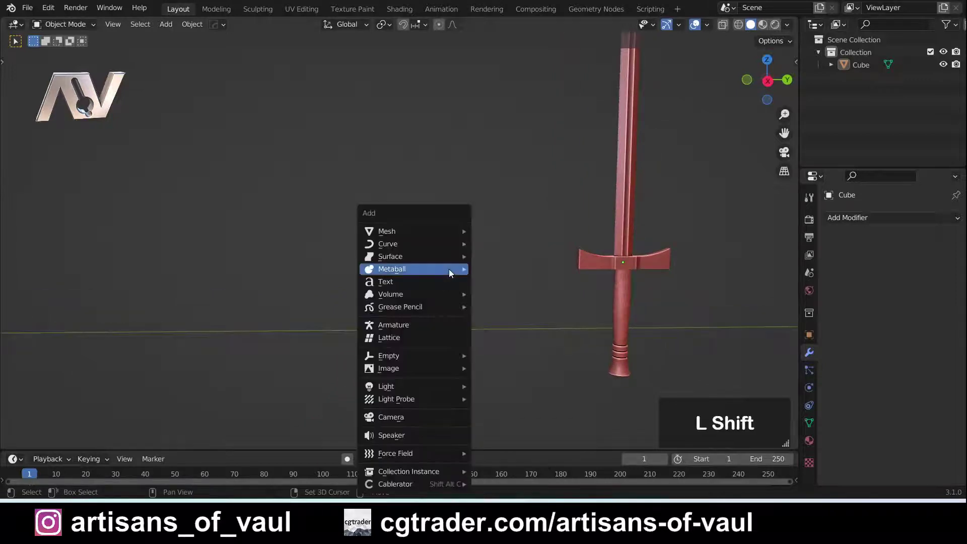
pyautogui.moveTo(448, 233)
pyautogui.click(501, 258)
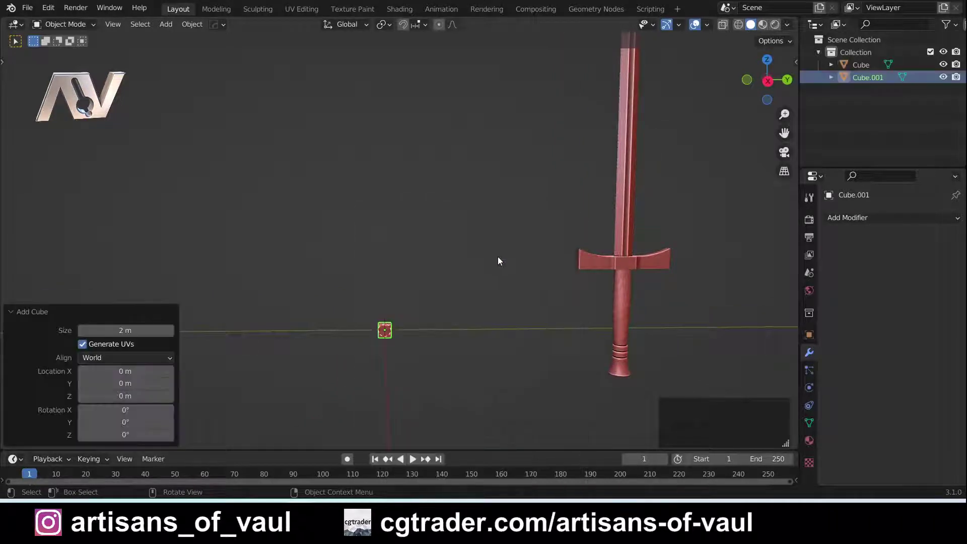
pyautogui.click(768, 81)
pyautogui.press('g')
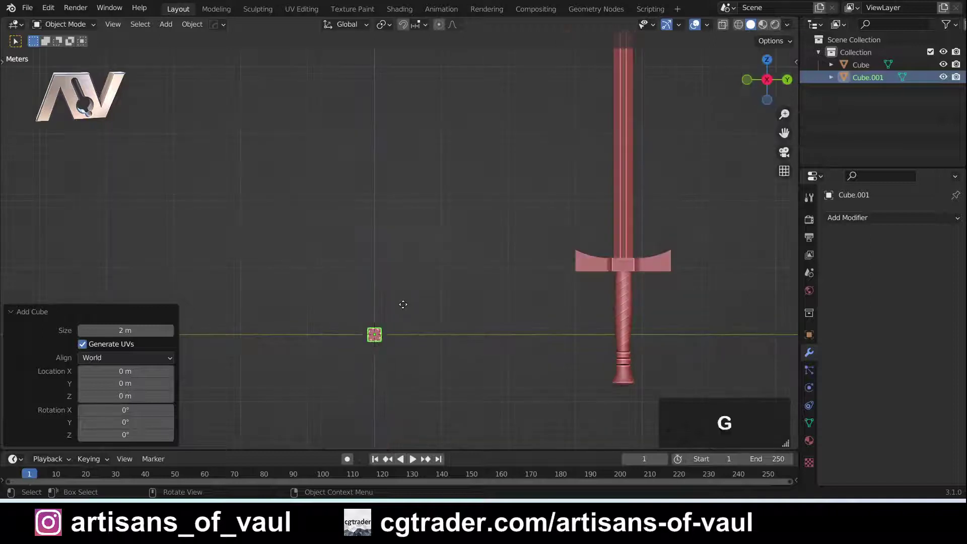
pyautogui.press('z')
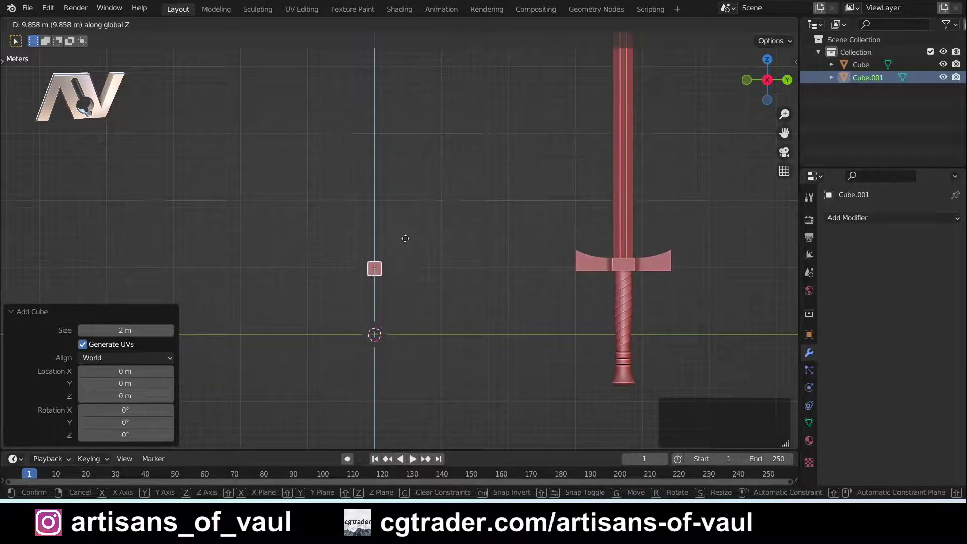
pyautogui.click(405, 237)
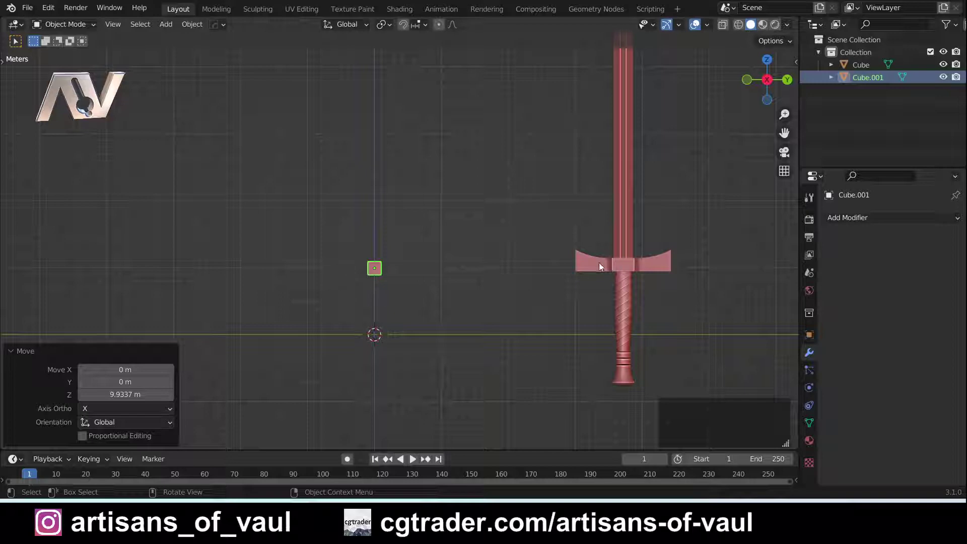
# Widen the new cube along Y by a factor of about 1.95.
pyautogui.scroll(5, 423, 263)
pyautogui.keyDown('shift'); pyautogui.moveTo(423, 263); pyautogui.dragTo(395, 270, button='middle'); pyautogui.keyUp('shift')
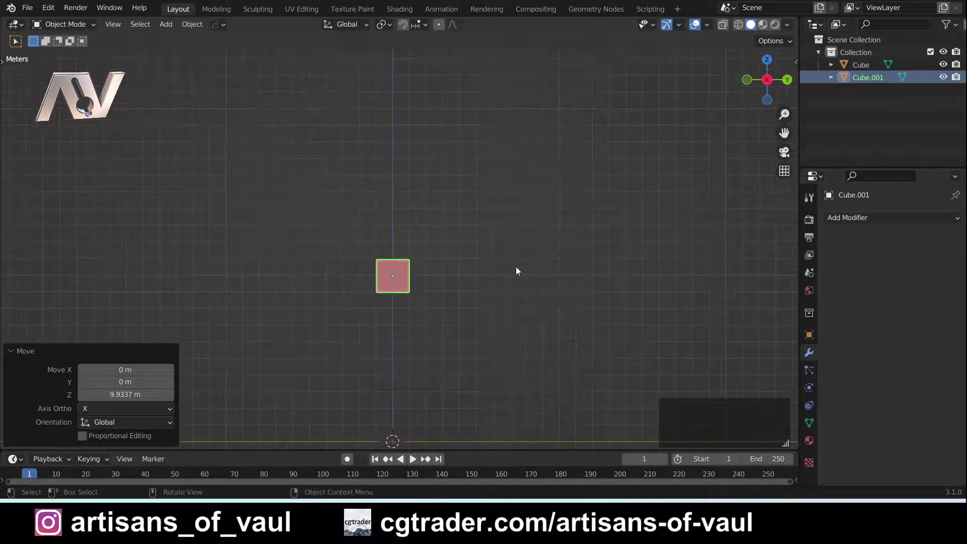
pyautogui.press('s')
pyautogui.press('y')
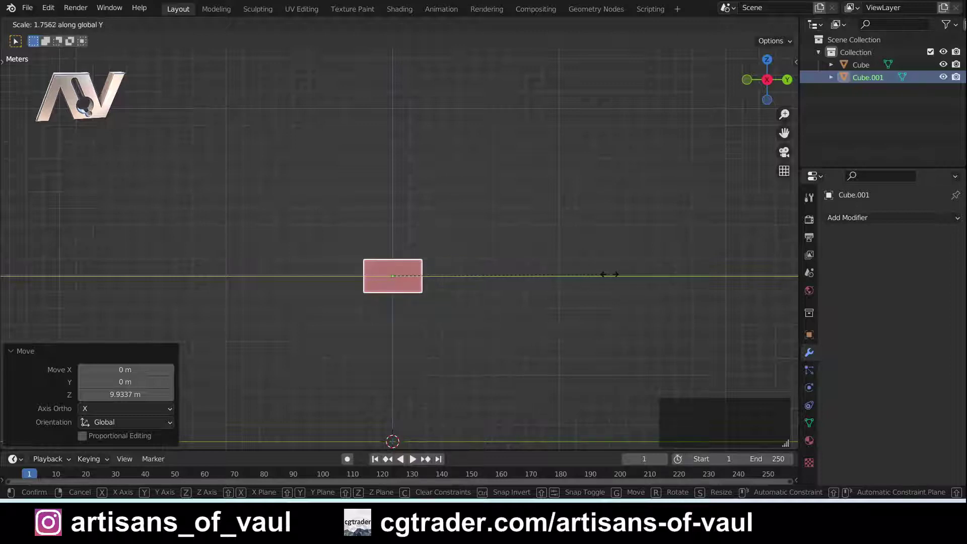
pyautogui.click(634, 274)
# Narrow the block along Y by a factor of about 0.84, comparing it with the sword's crossguard centre.
pyautogui.scroll(-5, 451, 267)
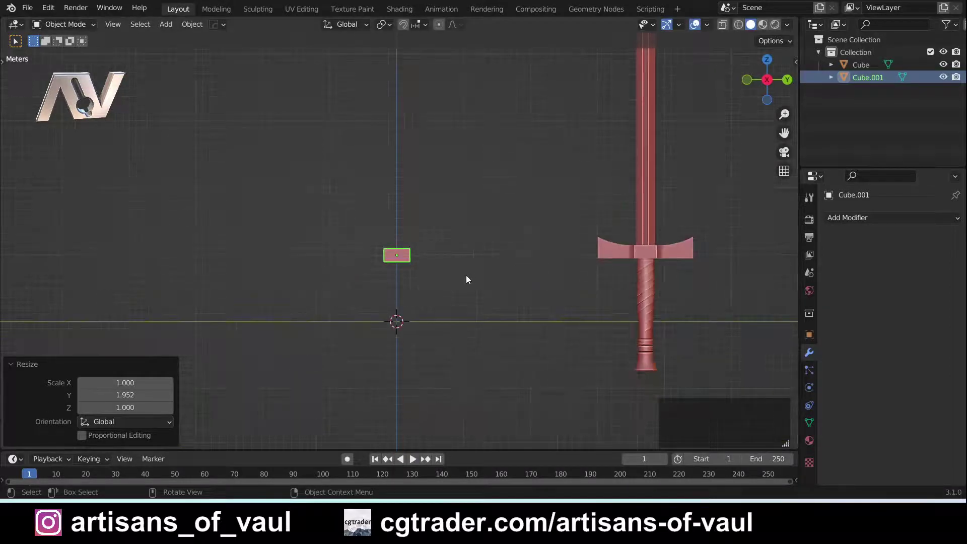
pyautogui.scroll(2, 499, 278)
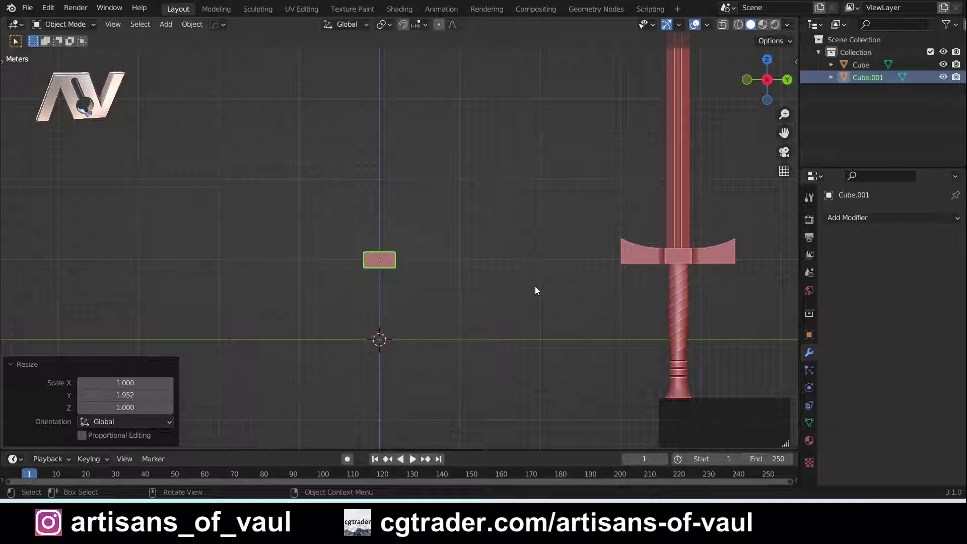
pyautogui.press('s')
pyautogui.press('y')
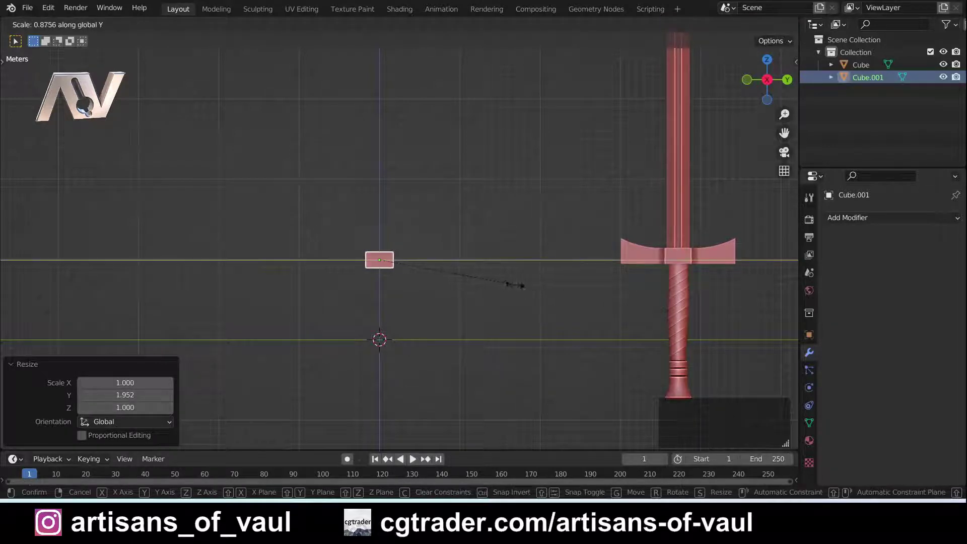
pyautogui.click(510, 284)
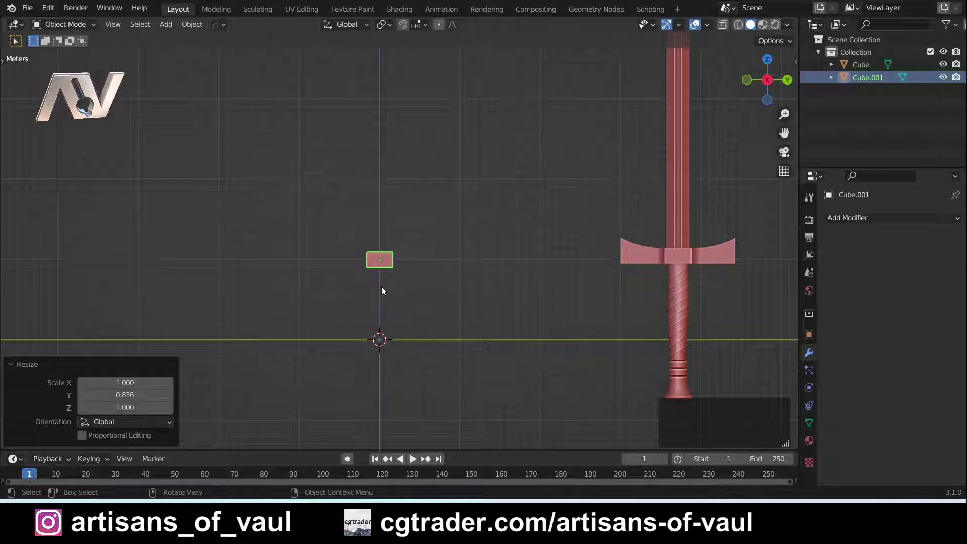
# Add a Mirror modifier to the block and enable mirroring on both the X and Y axes.
pyautogui.moveTo(380, 278); pyautogui.dragTo(398, 300, button='middle')
pyautogui.scroll(2, 367, 309)
pyautogui.scroll(3, 443, 282)
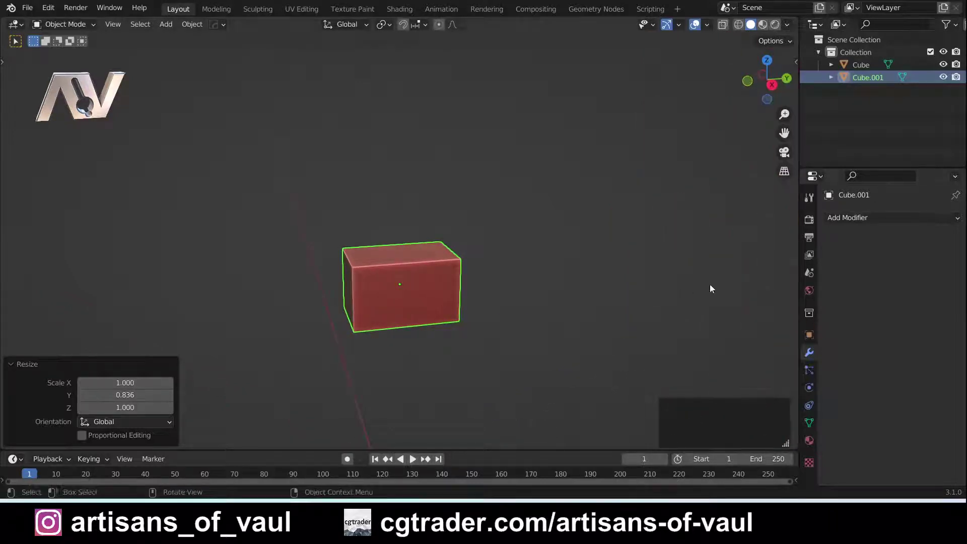
pyautogui.scroll(-6, 570, 277)
pyautogui.moveTo(569, 276); pyautogui.dragTo(527, 281, button='middle')
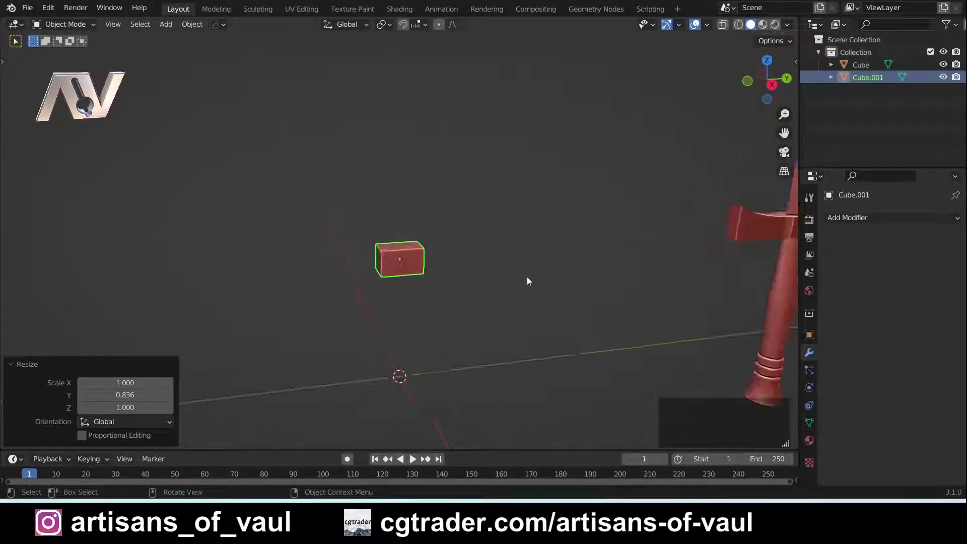
pyautogui.scroll(3, 528, 280)
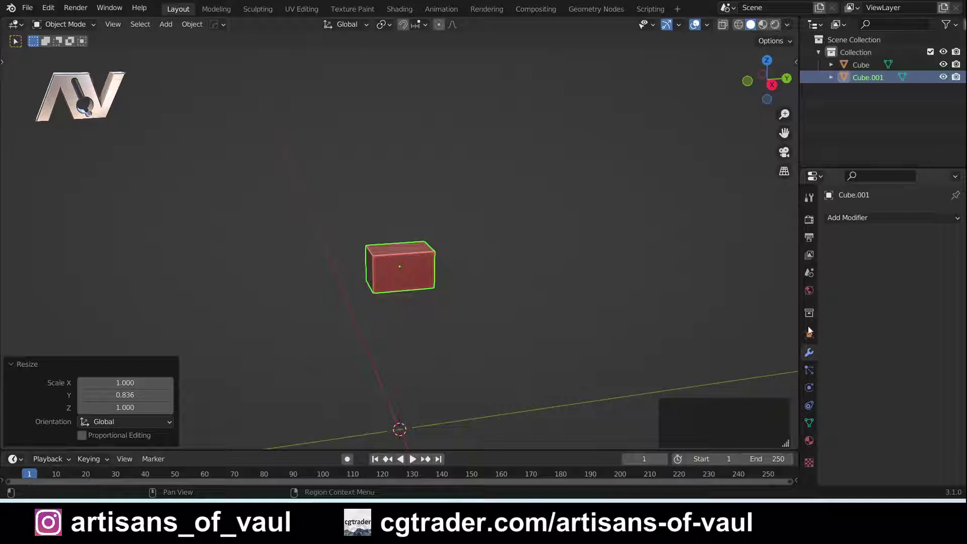
pyautogui.click(847, 218)
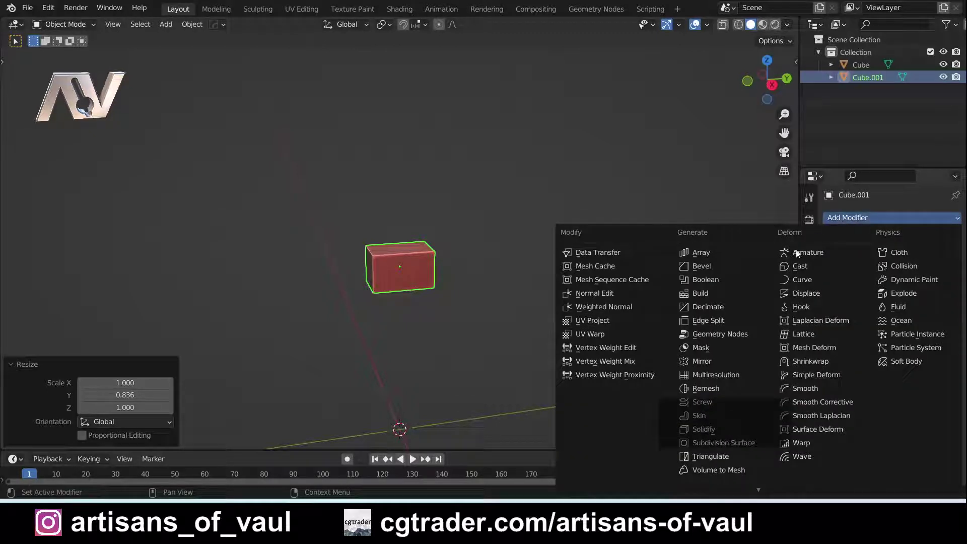
pyautogui.click(711, 362)
pyautogui.scroll(-2, 679, 293)
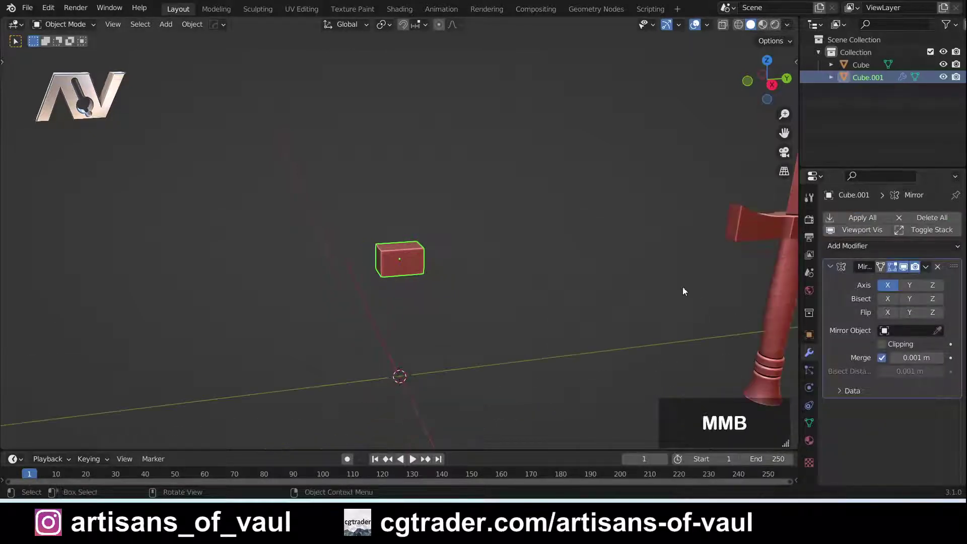
pyautogui.moveTo(683, 290); pyautogui.dragTo(604, 241, button='middle')
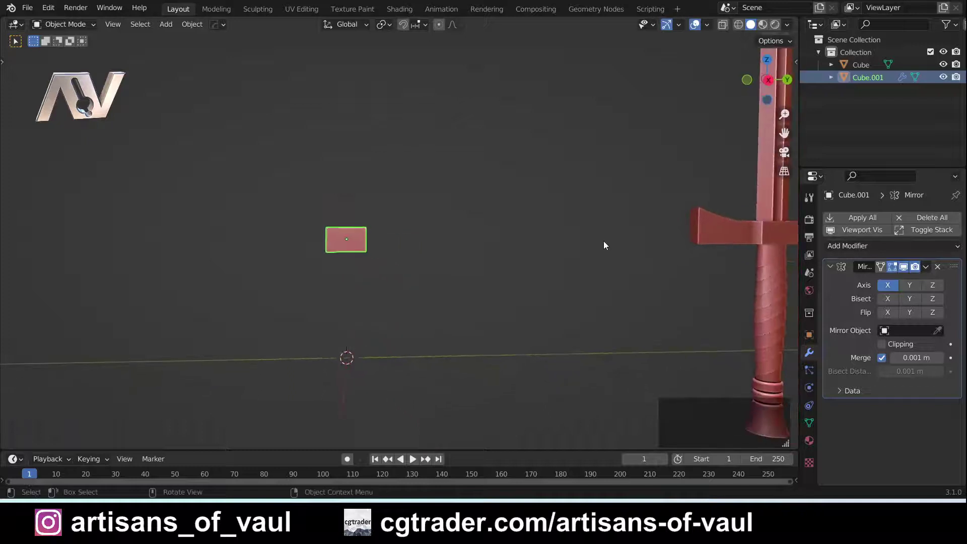
pyautogui.click(906, 288)
# Enter face editing on the block and select its end face on the negative Y side.
pyautogui.moveTo(381, 248); pyautogui.dragTo(409, 261, button='middle')
pyautogui.scroll(2, 409, 256)
pyautogui.keyDown('shift'); pyautogui.moveTo(308, 239); pyautogui.dragTo(390, 248, button='middle'); pyautogui.keyUp('shift')
pyautogui.scroll(3, 382, 248)
pyautogui.press('Tab')
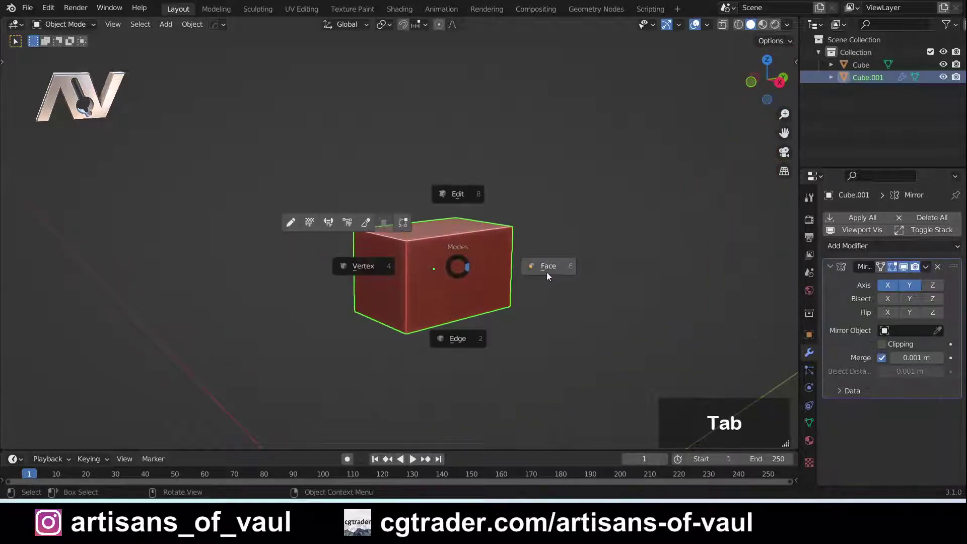
pyautogui.click(548, 275)
pyautogui.click(384, 275)
# Examine the reference sword's crossguard, especially how its centre block narrows into the two arms.
pyautogui.scroll(-4, 398, 272)
pyautogui.moveTo(716, 203); pyautogui.dragTo(689, 198, button='middle')
pyautogui.scroll(3, 377, 235)
pyautogui.keyDown('shift'); pyautogui.moveTo(265, 241); pyautogui.dragTo(372, 339, button='middle'); pyautogui.keyUp('shift')
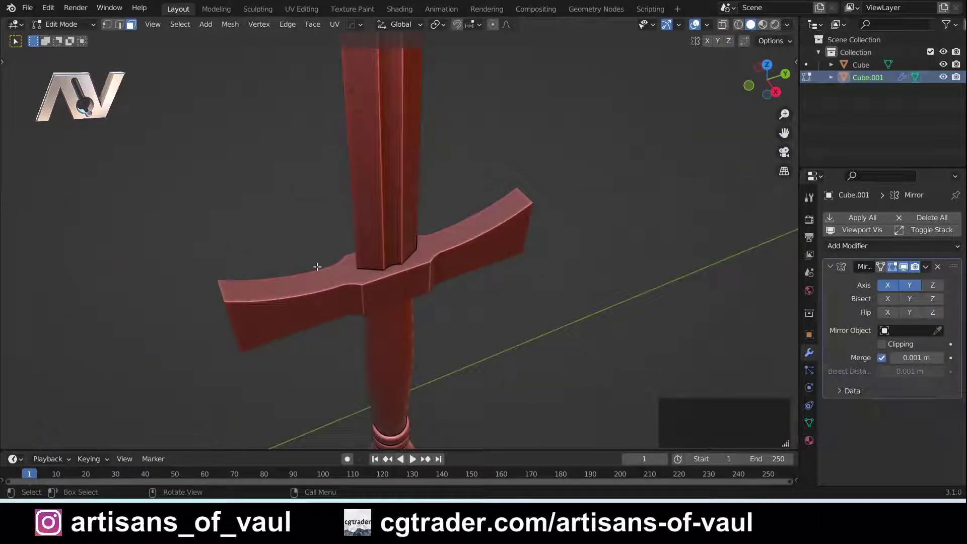
pyautogui.keyDown('shift'); pyautogui.moveTo(203, 311); pyautogui.dragTo(645, 203, button='middle'); pyautogui.keyUp('shift')
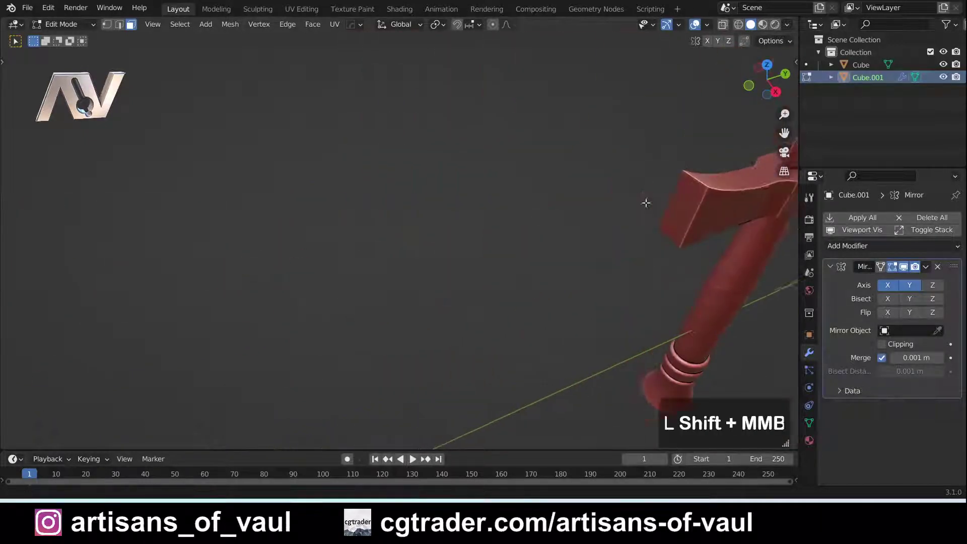
pyautogui.scroll(-5, 402, 234)
pyautogui.keyDown('shift'); pyautogui.moveTo(303, 274); pyautogui.dragTo(411, 235, button='middle'); pyautogui.keyUp('shift')
pyautogui.scroll(3, 411, 235)
pyautogui.keyDown('shift'); pyautogui.moveTo(353, 296); pyautogui.dragTo(459, 195, button='middle'); pyautogui.keyUp('shift')
# Extrude the selected end face outward about 0.51 m and scale it to about 0.685 along X.
pyautogui.moveTo(387, 320); pyautogui.dragTo(468, 277, button='middle')
pyautogui.scroll(3, 467, 277)
pyautogui.scroll(-2, 468, 276)
pyautogui.press('e')
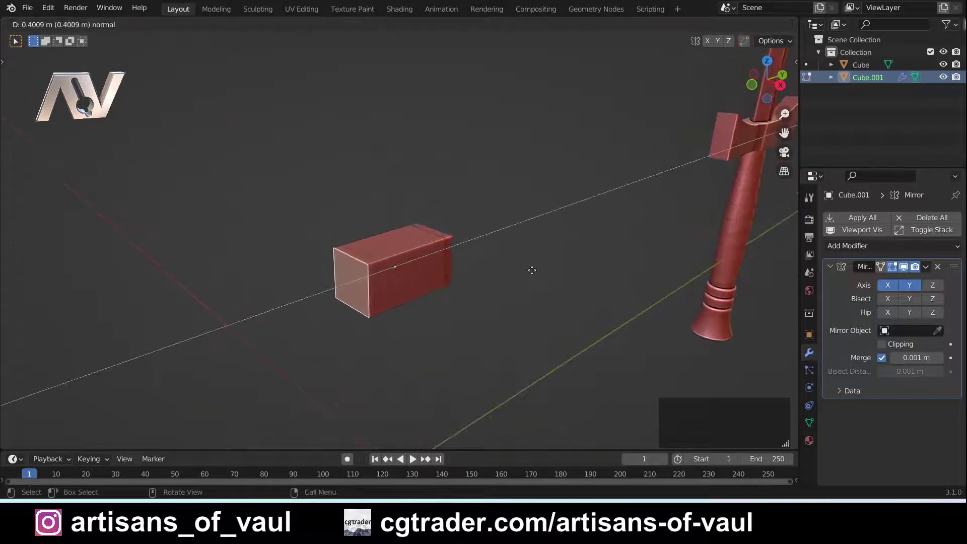
pyautogui.click(530, 273)
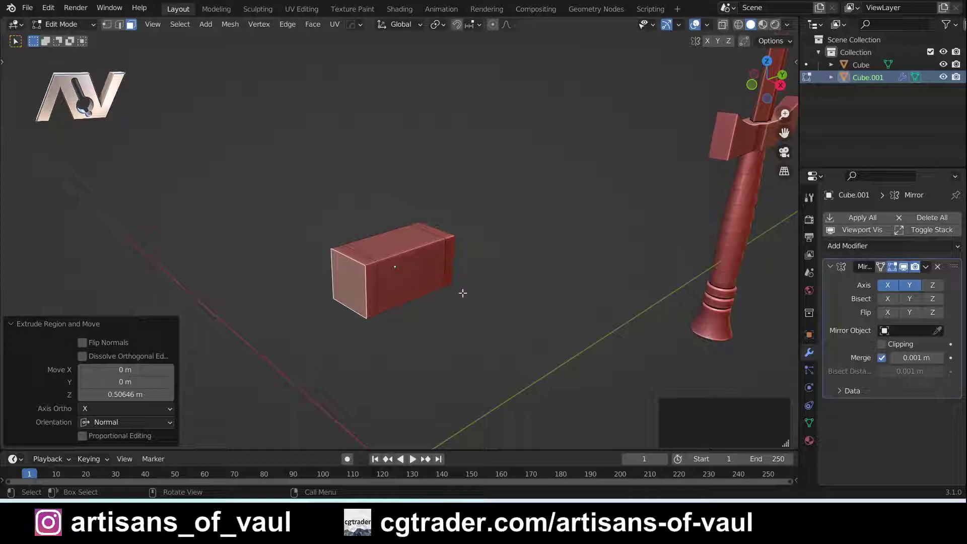
pyautogui.scroll(2, 463, 292)
pyautogui.keyDown('shift'); pyautogui.moveTo(458, 297); pyautogui.dragTo(505, 306, button='middle'); pyautogui.keyUp('shift')
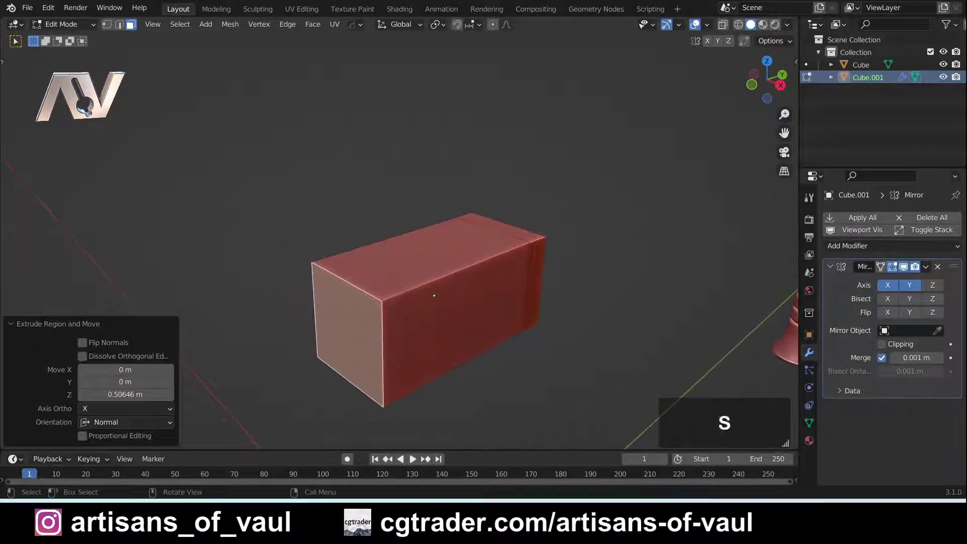
pyautogui.press('s')
pyautogui.press('x')
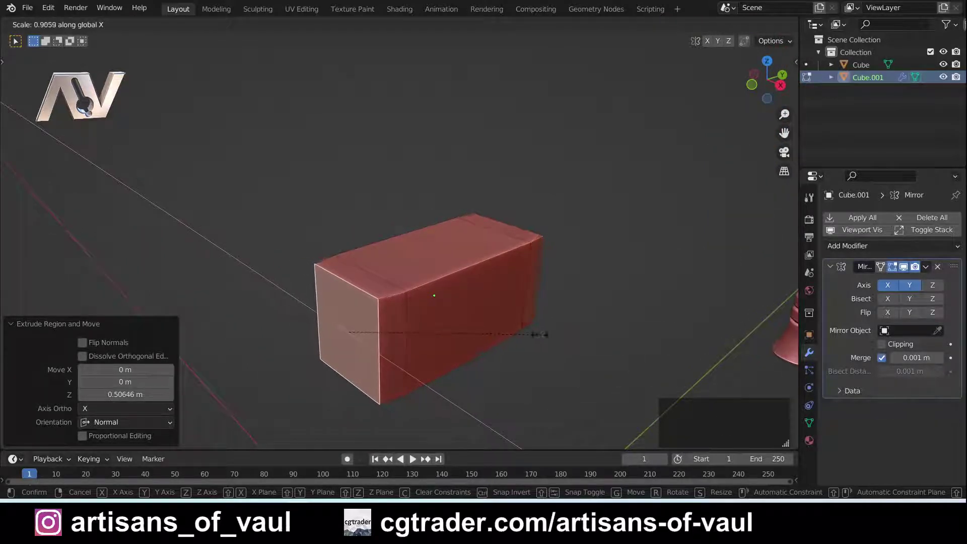
pyautogui.click(493, 320)
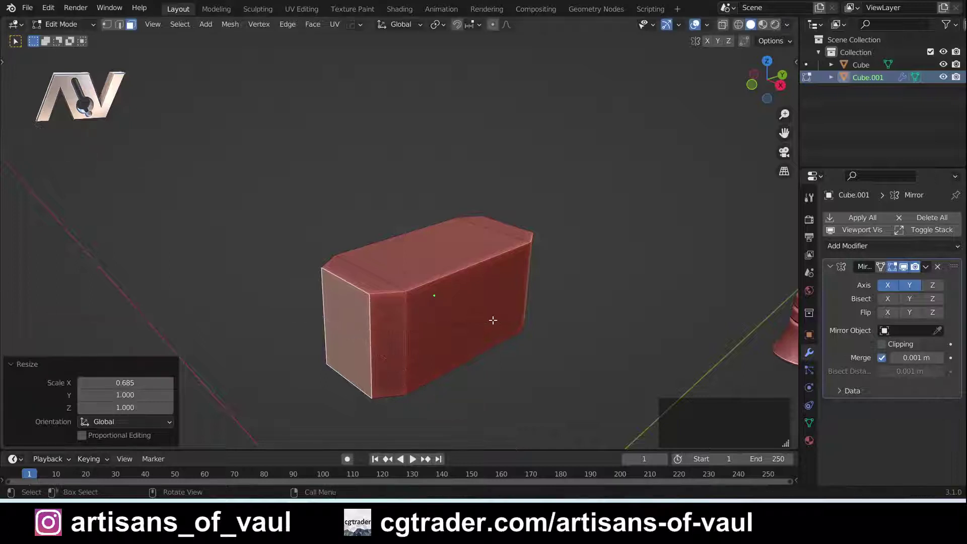
# Extrude the narrowed end face outward about 5.04 m to form the arms of the crossguard.
pyautogui.scroll(-4, 492, 320)
pyautogui.moveTo(492, 320); pyautogui.dragTo(477, 265, button='middle')
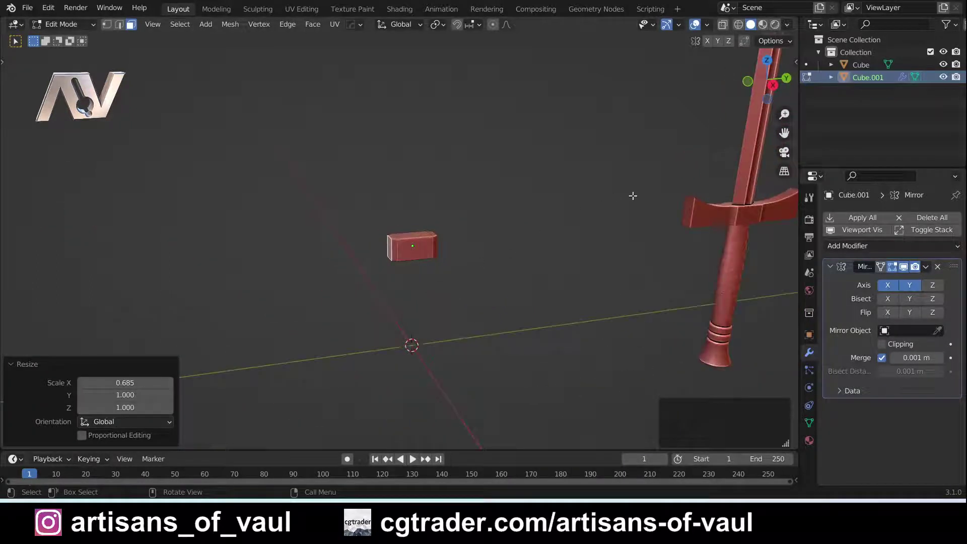
pyautogui.click(773, 86)
pyautogui.scroll(-3, 555, 196)
pyautogui.keyDown('shift'); pyautogui.moveTo(488, 226); pyautogui.dragTo(456, 246, button='middle'); pyautogui.keyUp('shift')
pyautogui.scroll(1, 428, 265)
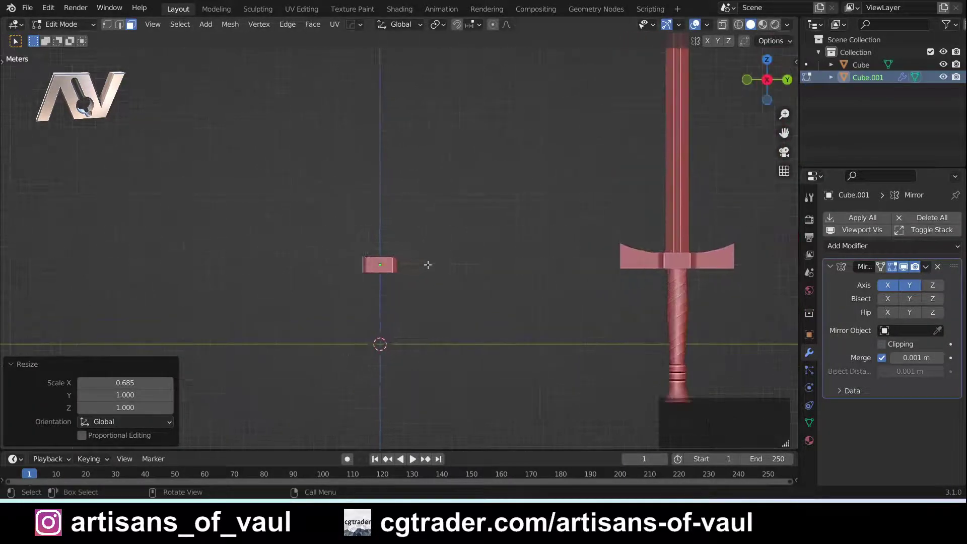
pyautogui.press('e')
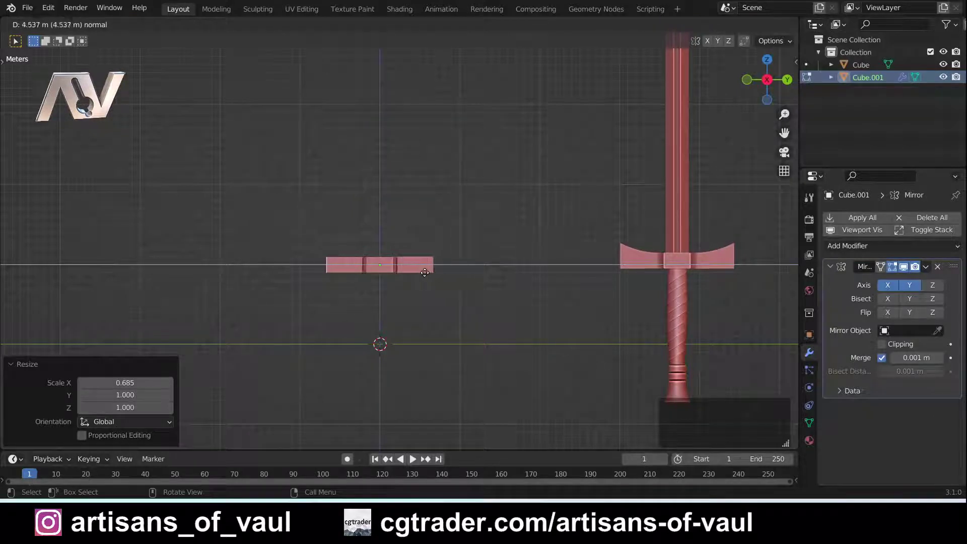
pyautogui.click(421, 273)
# Add a single centred loop cut across the crossguard arm, keeping the slide factor at 0.
pyautogui.scroll(4, 421, 273)
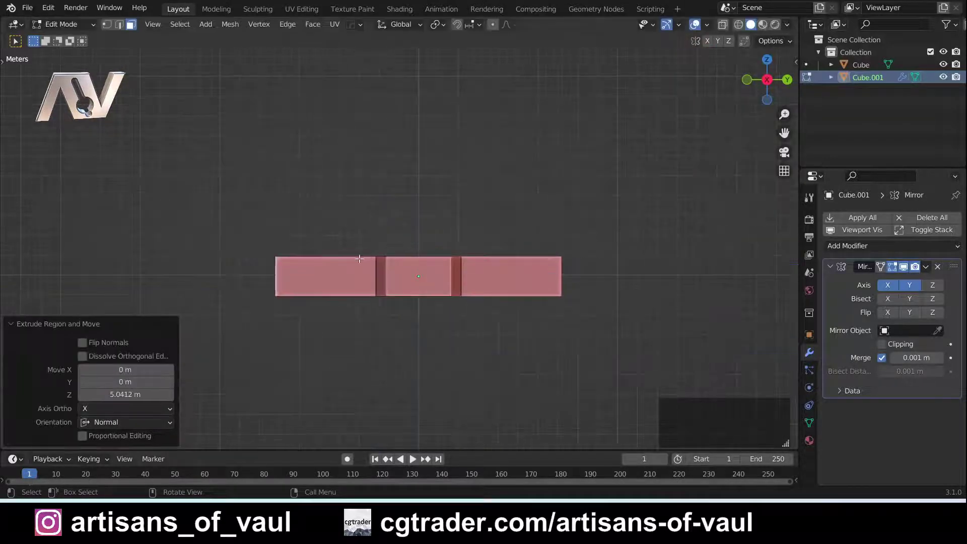
pyautogui.moveTo(421, 273); pyautogui.dragTo(417, 280, button='middle')
pyautogui.hotkey('ctrl', 'r')
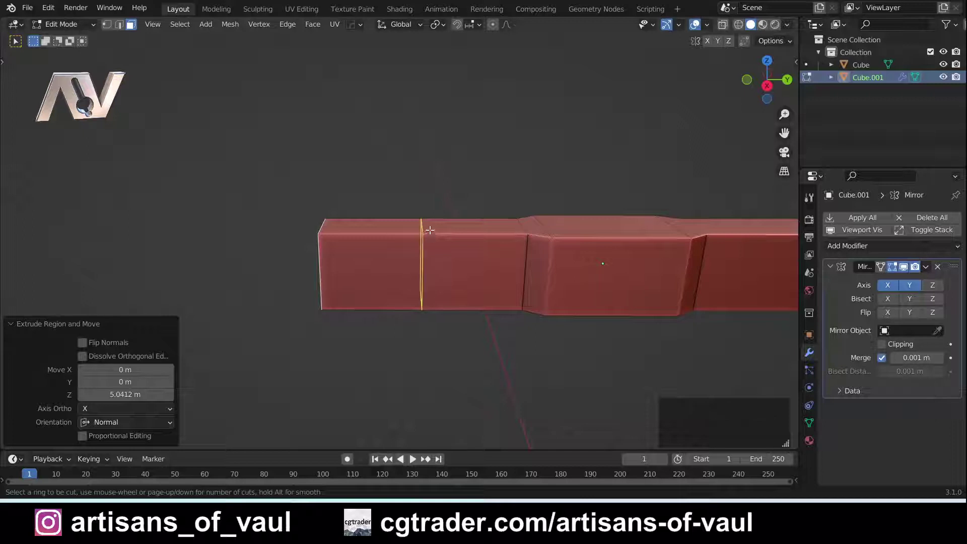
pyautogui.click(430, 230)
pyautogui.rightClick(430, 230)
pyautogui.moveTo(317, 229); pyautogui.dragTo(331, 233, button='middle')
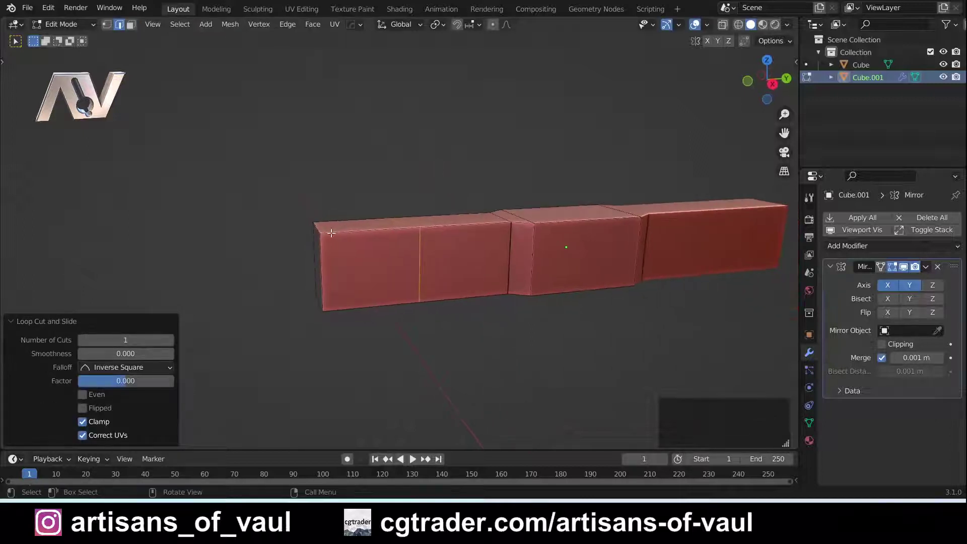
# Raise the top edge at the outer end of the crossguard arm about 0.974 m along Z.
pyautogui.keyDown('shift'); pyautogui.click(317, 229); pyautogui.keyUp('shift')
pyautogui.scroll(-2, 349, 232)
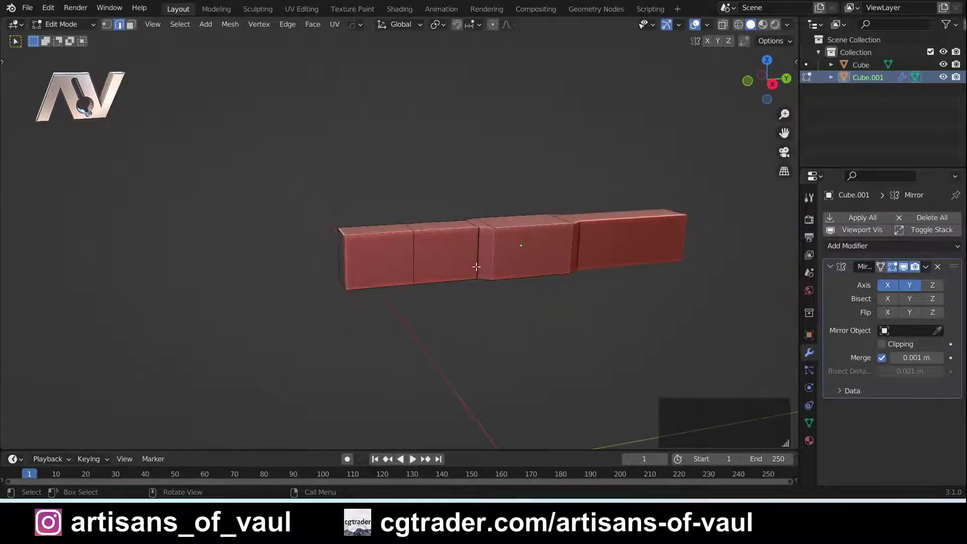
pyautogui.moveTo(476, 267); pyautogui.dragTo(443, 244, button='middle')
pyautogui.press('g')
pyautogui.press('z')
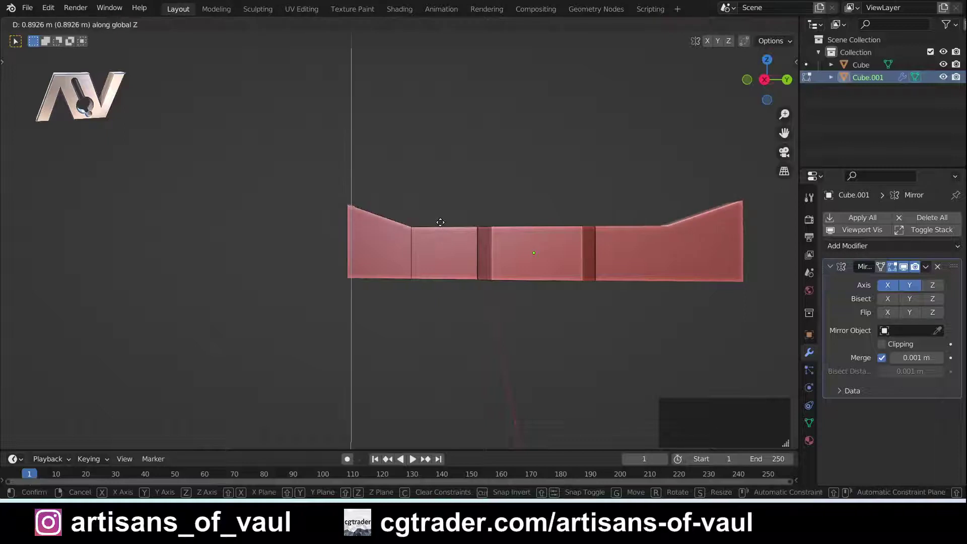
pyautogui.click(442, 220)
pyautogui.scroll(-4, 441, 220)
pyautogui.click(765, 81)
pyautogui.scroll(-6, 576, 255)
pyautogui.scroll(10, 529, 267)
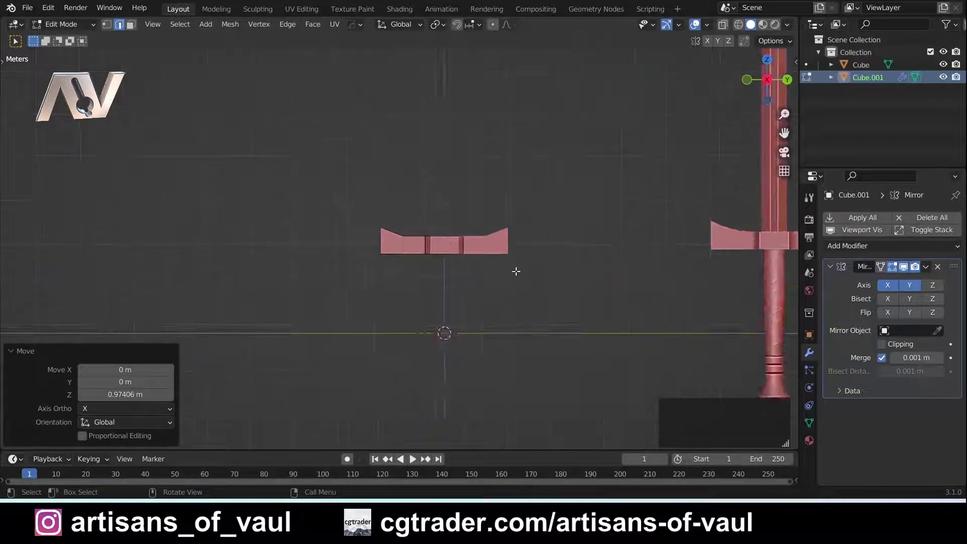
# Bevel the edge loop where the narrowed centre block meets the arm, with 8 segments and a width of about 0.31 m.
pyautogui.keyDown('shift'); pyautogui.moveTo(454, 275); pyautogui.dragTo(368, 244, button='middle'); pyautogui.keyUp('shift')
pyautogui.scroll(3, 414, 233)
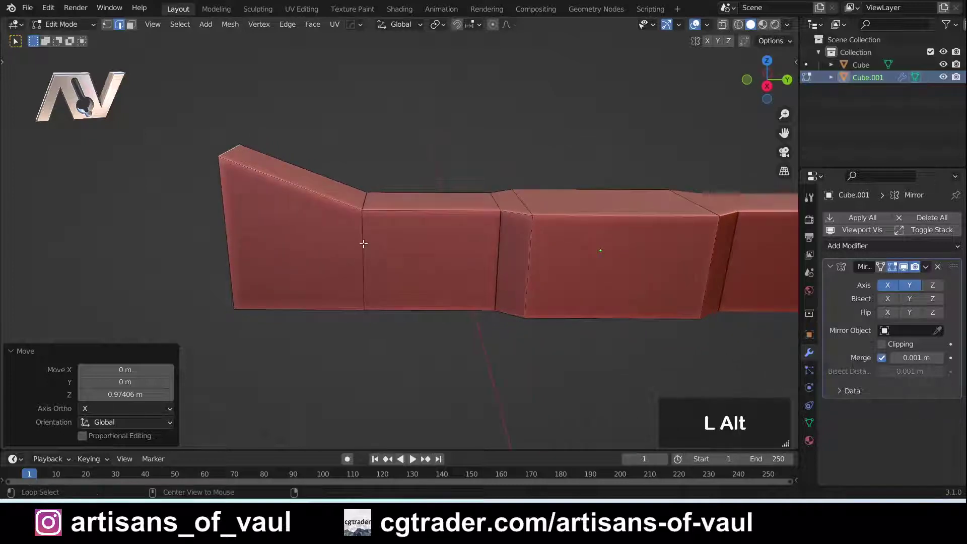
pyautogui.keyDown('alt'); pyautogui.click(363, 244); pyautogui.keyUp('alt')
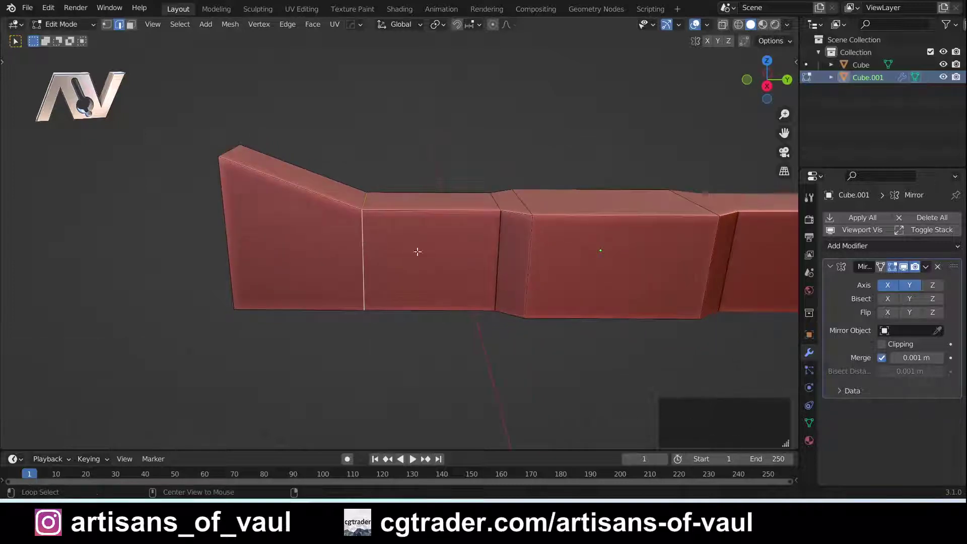
pyautogui.keyDown('alt'); pyautogui.click(498, 258); pyautogui.keyUp('alt')
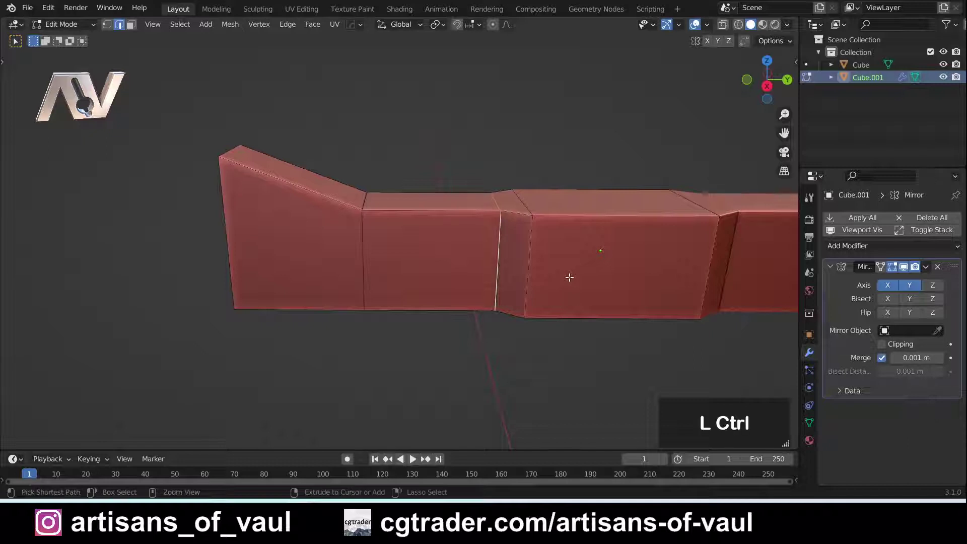
pyautogui.hotkey('ctrl', 'b')
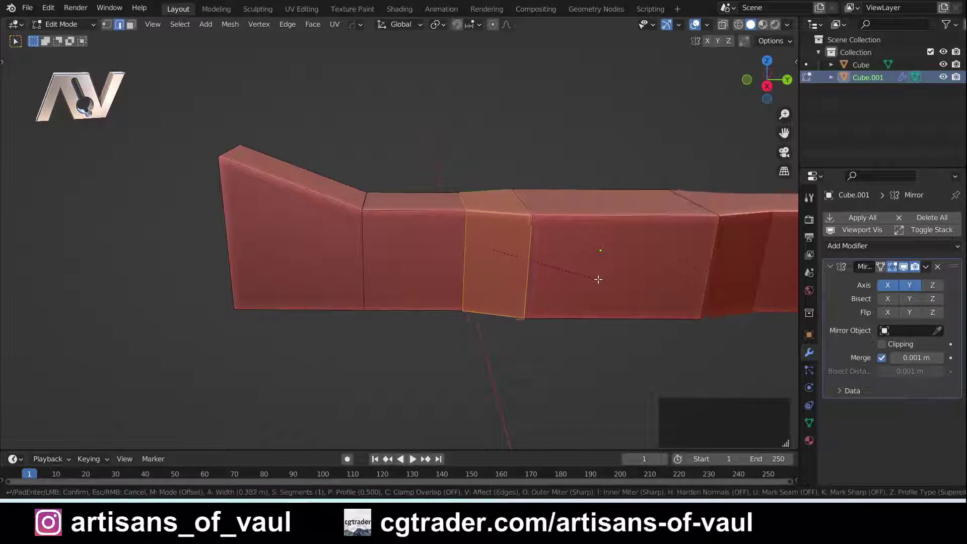
pyautogui.scroll(5, 591, 279)
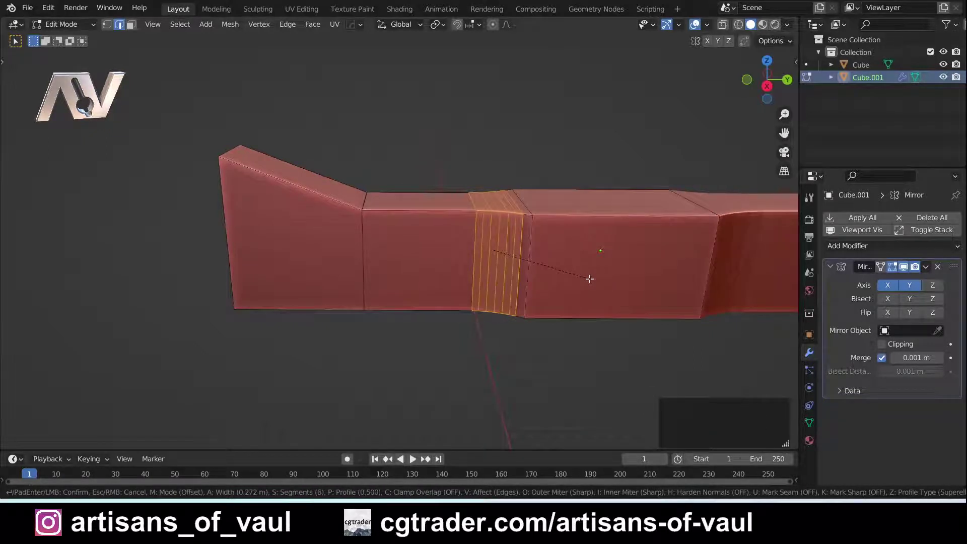
pyautogui.scroll(2, 592, 278)
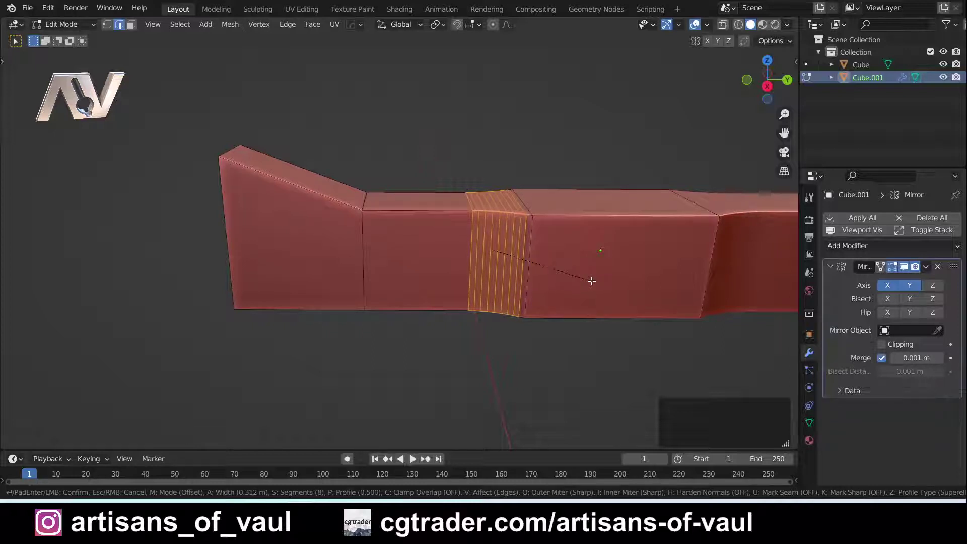
pyautogui.click(591, 280)
# Bevel the edge loop at the middle of the arm with 16 segments and a width of about 1.15 m.
pyautogui.keyDown('alt'); pyautogui.click(362, 215); pyautogui.keyUp('alt')
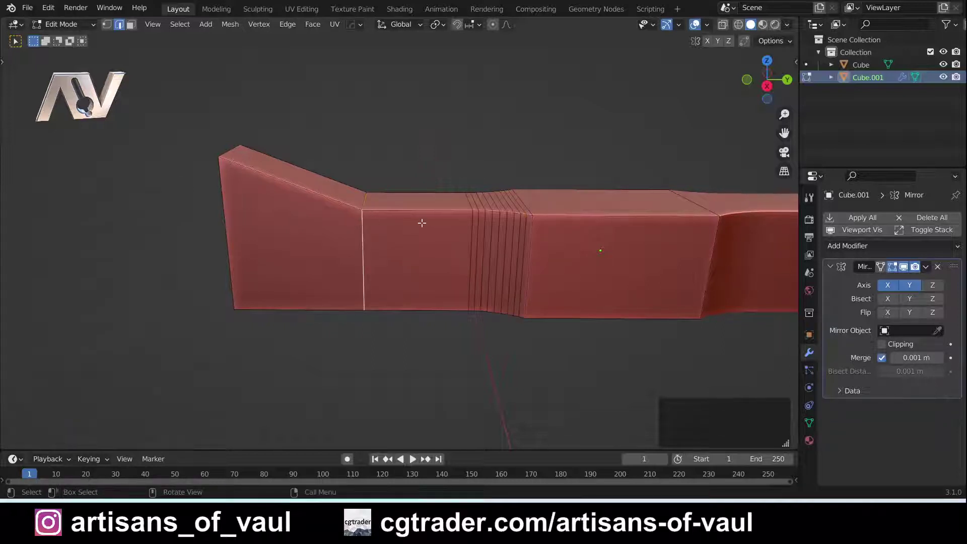
pyautogui.hotkey('ctrl', 'b')
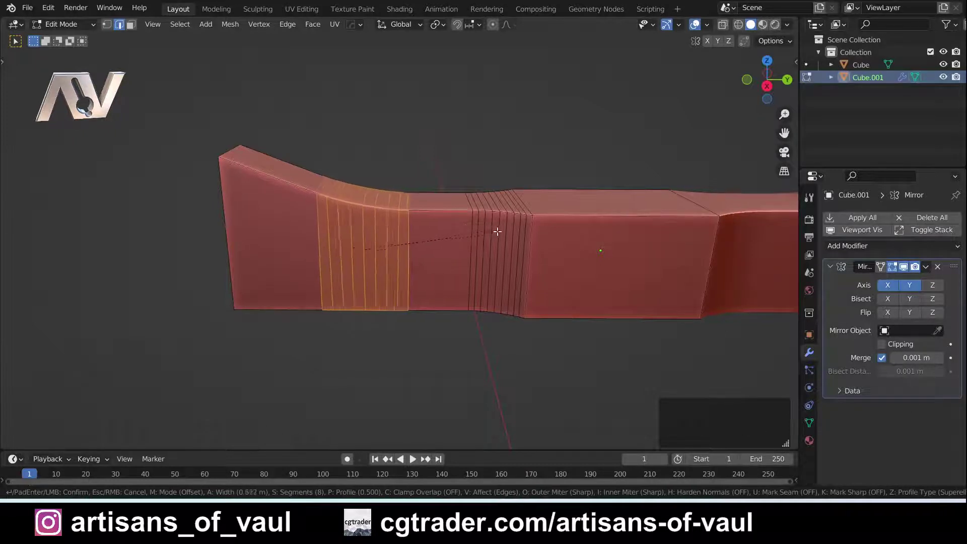
pyautogui.scroll(3, 534, 238)
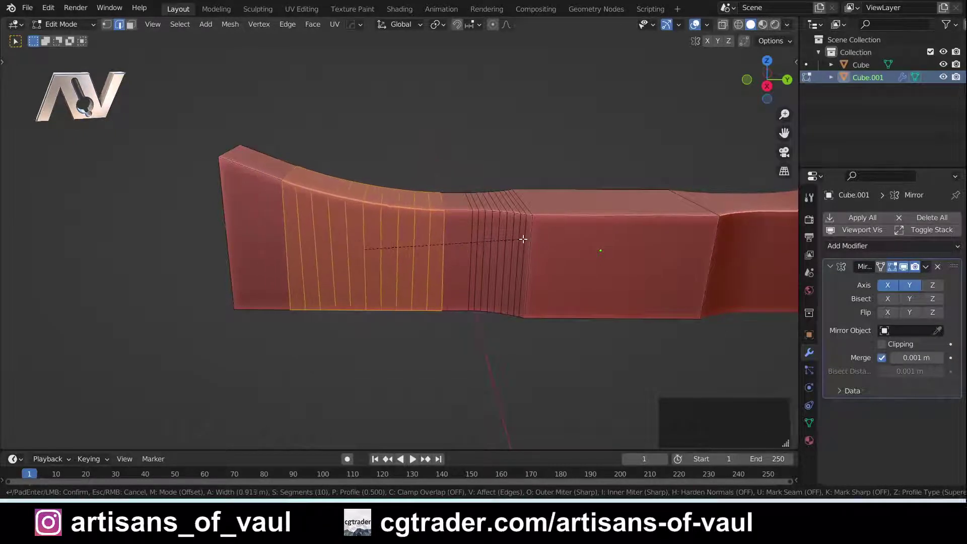
pyautogui.scroll(4, 528, 240)
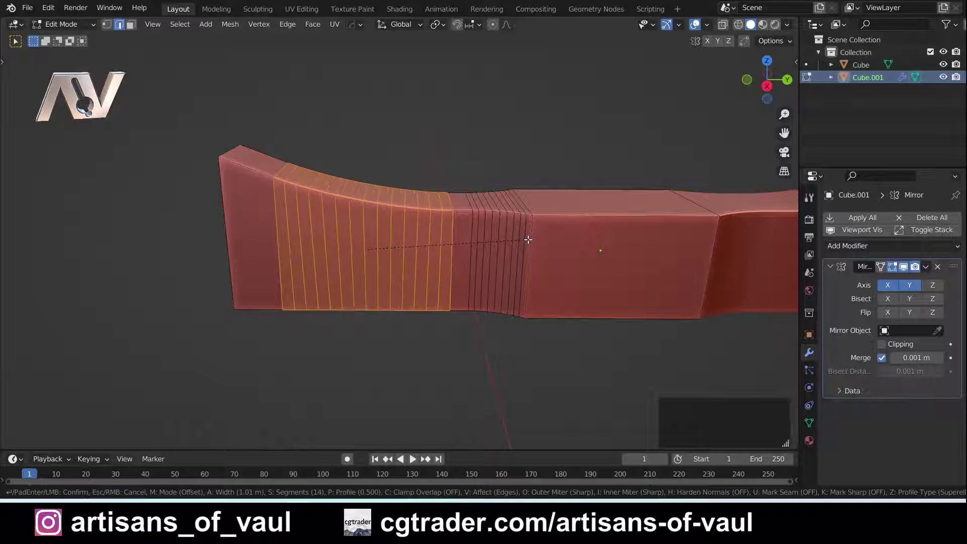
pyautogui.scroll(1, 533, 243)
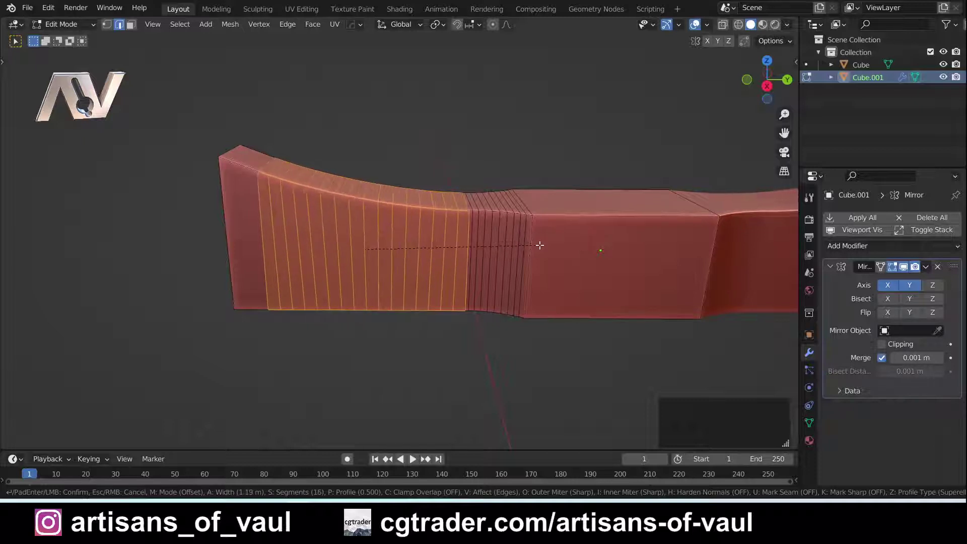
pyautogui.click(537, 246)
pyautogui.scroll(-4, 526, 212)
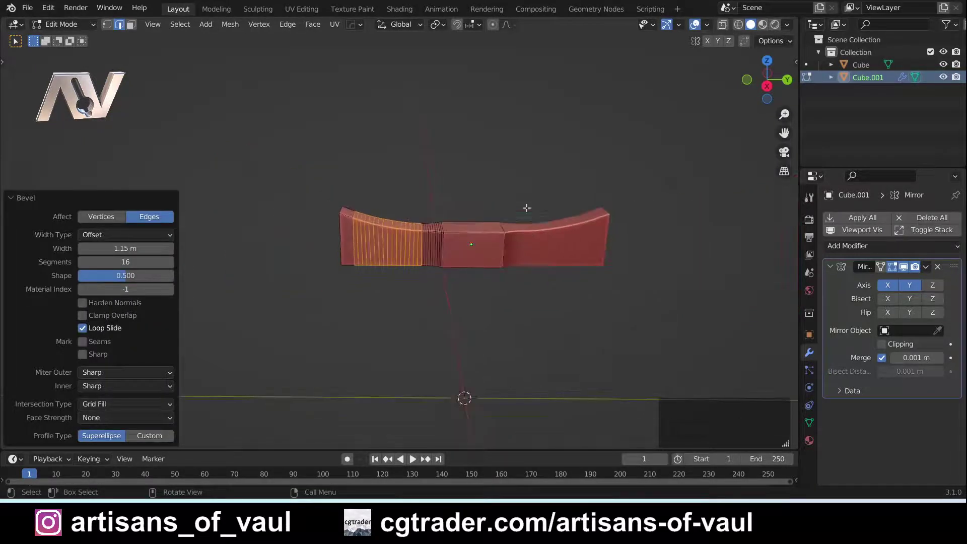
# Examine the curved crossguard in Object Mode from several angles and compare it with the reference sword's crossguard.
pyautogui.press('Tab')
pyautogui.click(531, 132)
pyautogui.moveTo(499, 265); pyautogui.dragTo(401, 166, button='middle')
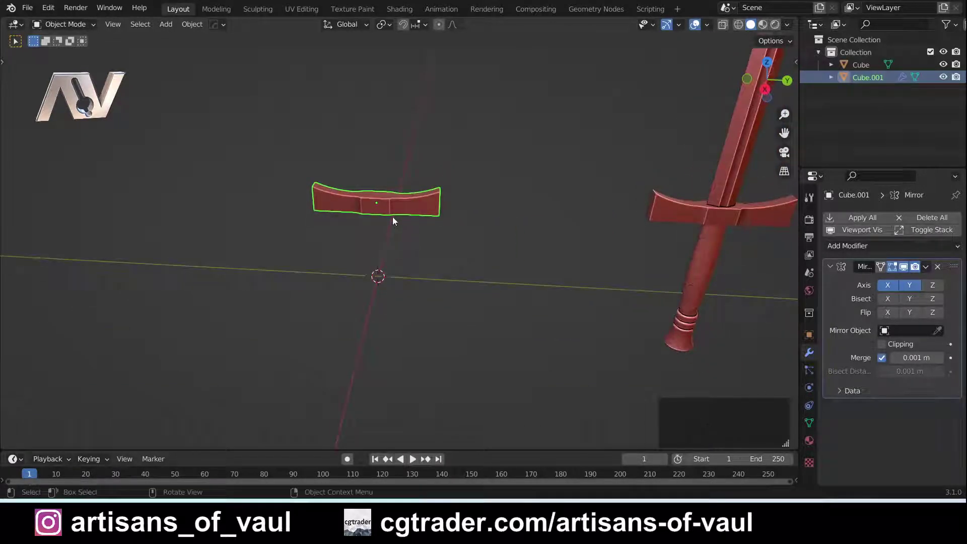
pyautogui.scroll(4, 391, 211)
pyautogui.keyDown('shift'); pyautogui.moveTo(359, 171); pyautogui.dragTo(430, 265, button='middle'); pyautogui.keyUp('shift')
pyautogui.scroll(5, 443, 267)
pyautogui.scroll(-3, 409, 302)
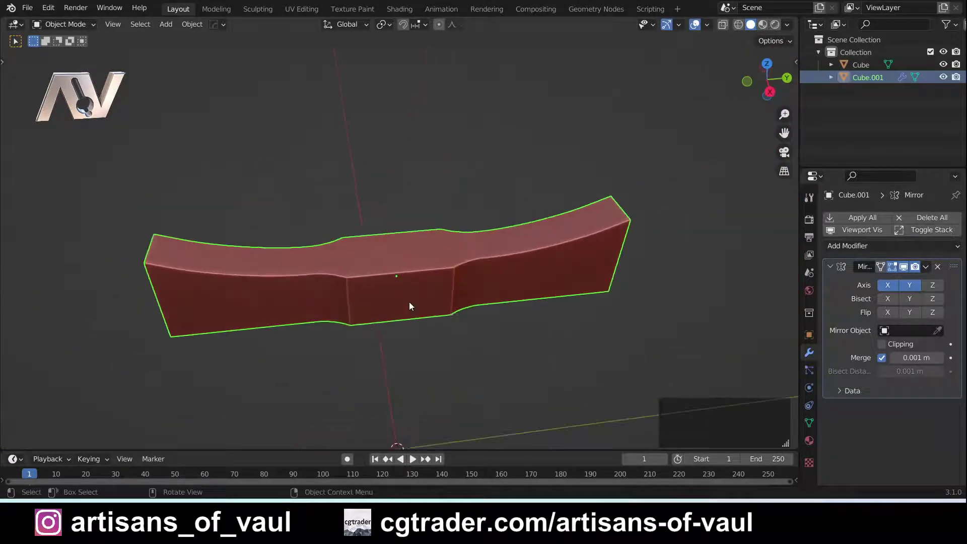
pyautogui.moveTo(397, 308)
pyautogui.mouseDown(button='middle')
pyautogui.moveTo(373, 276)
pyautogui.moveTo(414, 302)
pyautogui.mouseUp(button='middle')
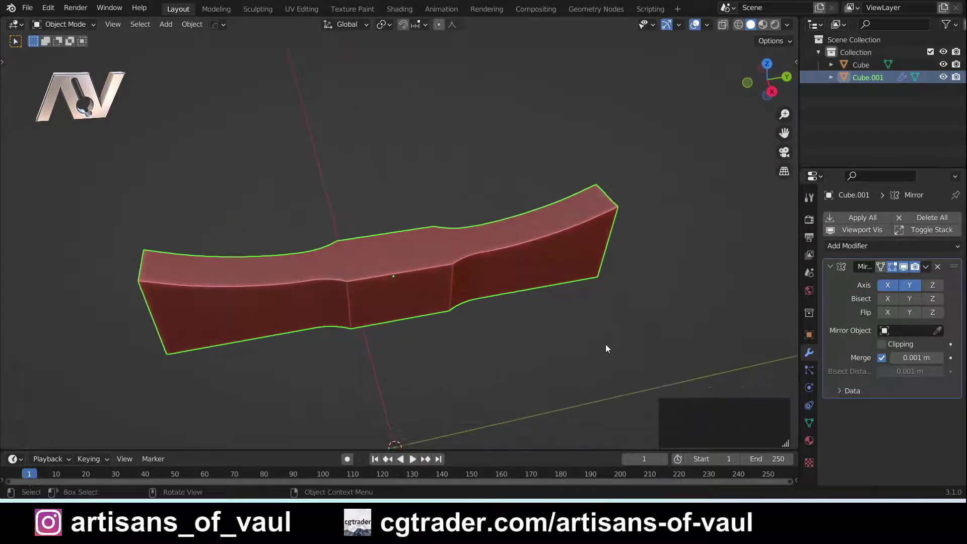
pyautogui.moveTo(361, 244); pyautogui.dragTo(281, 268, button='middle')
pyautogui.scroll(2, 352, 276)
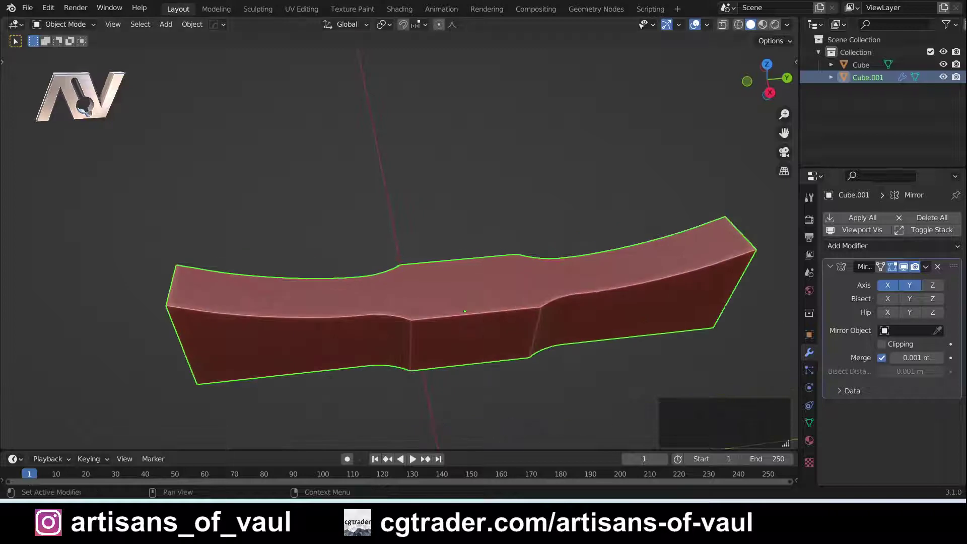
# Apply the crossguard's Mirror modifier and merge all of its vertices by distance in Edit Mode.
pyautogui.click(872, 220)
pyautogui.press('Tab')
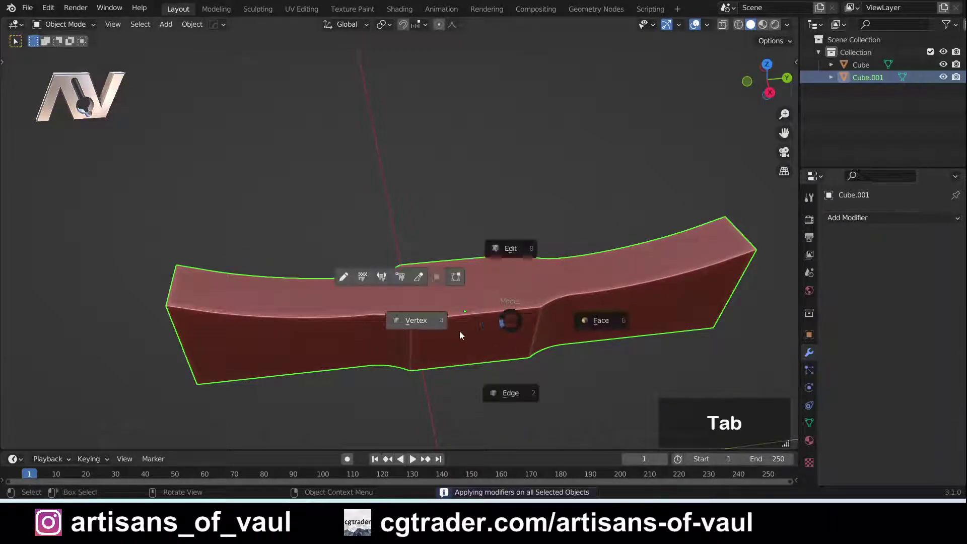
pyautogui.scroll(3, 447, 327)
pyautogui.keyDown('shift'); pyautogui.moveTo(448, 327); pyautogui.dragTo(389, 267, button='middle'); pyautogui.keyUp('shift')
pyautogui.scroll(2, 443, 297)
pyautogui.moveTo(491, 327); pyautogui.dragTo(492, 296, button='middle')
pyautogui.scroll(-2, 492, 296)
pyautogui.press('3')
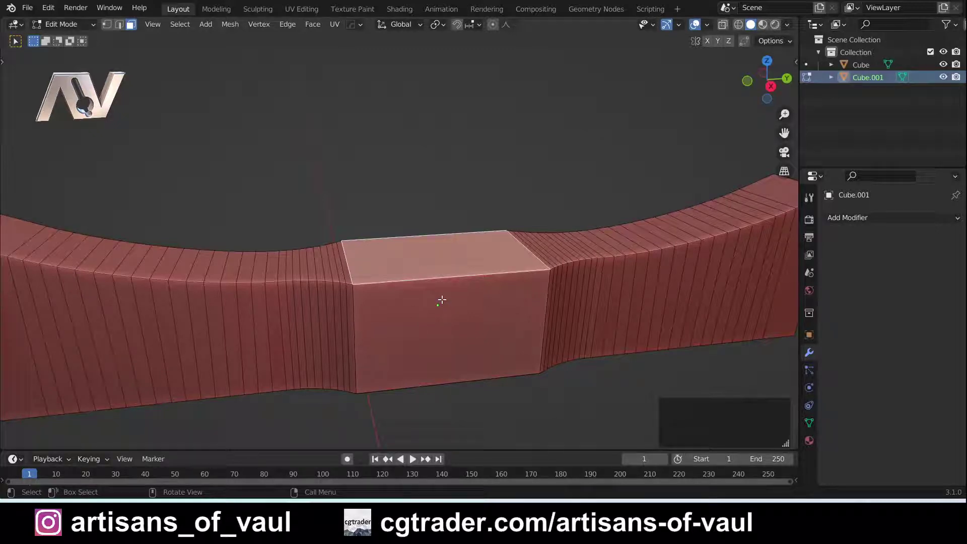
pyautogui.press('a')
pyautogui.press('m')
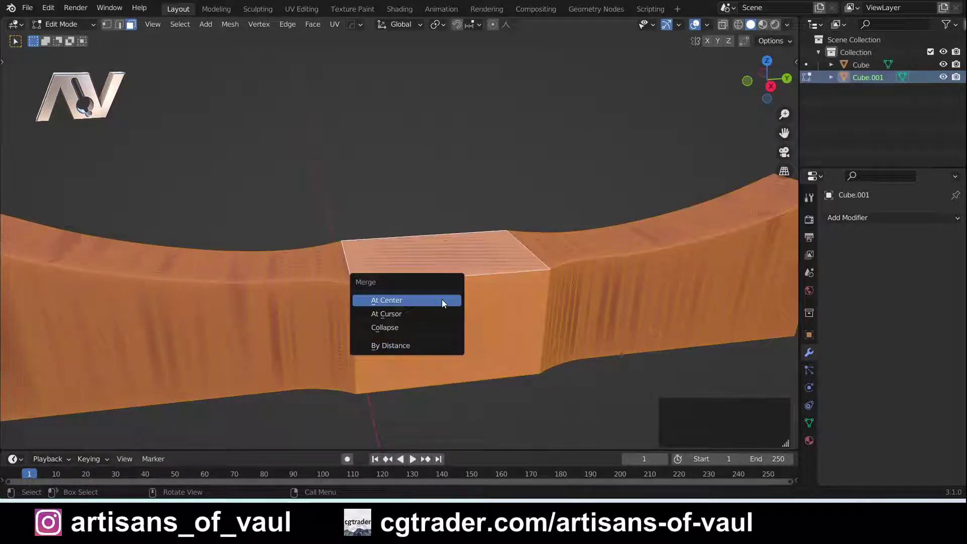
pyautogui.click(422, 345)
# Inset the top face of the crossguard's centre block by about 0.077 m.
pyautogui.hotkey('alt', 'a')
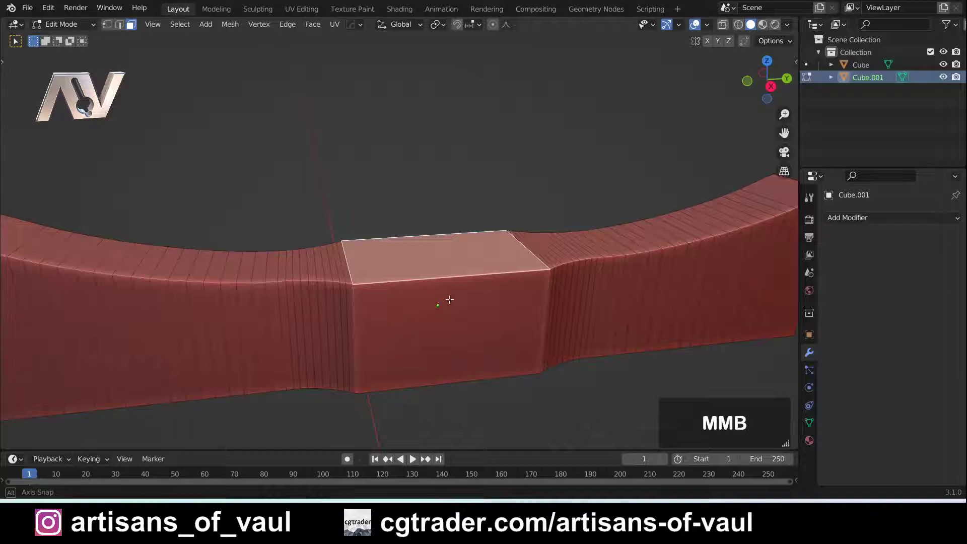
pyautogui.moveTo(445, 300); pyautogui.dragTo(409, 341, button='middle')
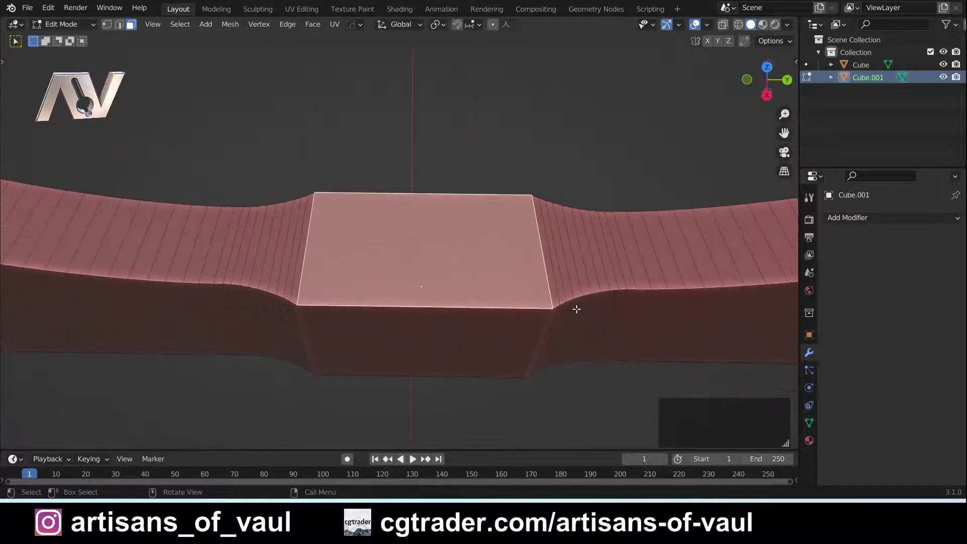
pyautogui.press('i')
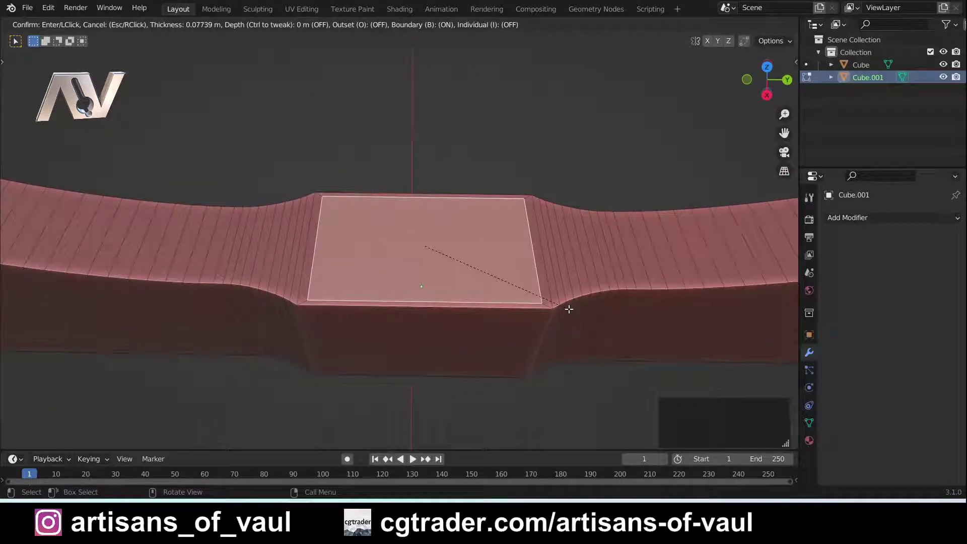
pyautogui.click(569, 308)
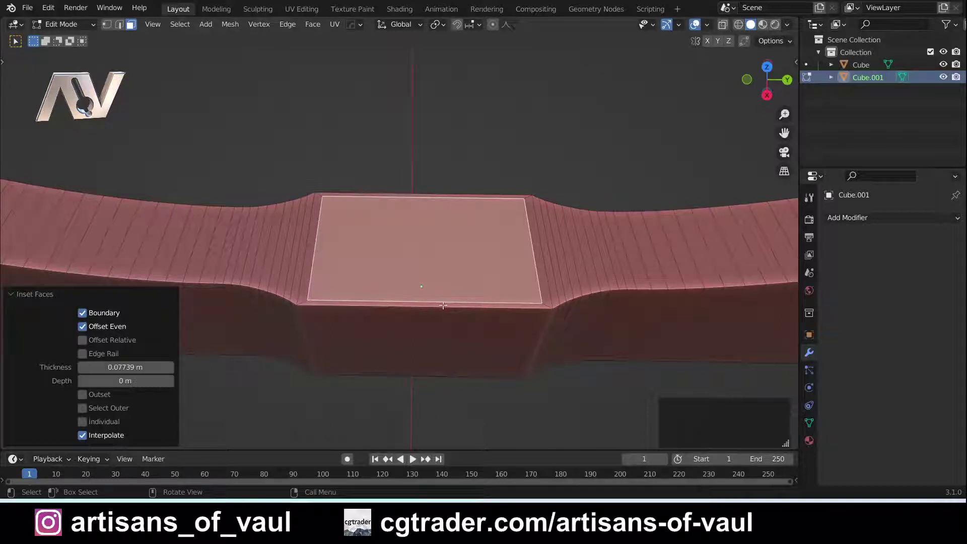
# Add one centred loop cut across the centre block, dividing its inset top face into two halves along Y.
pyautogui.press('ctrl')
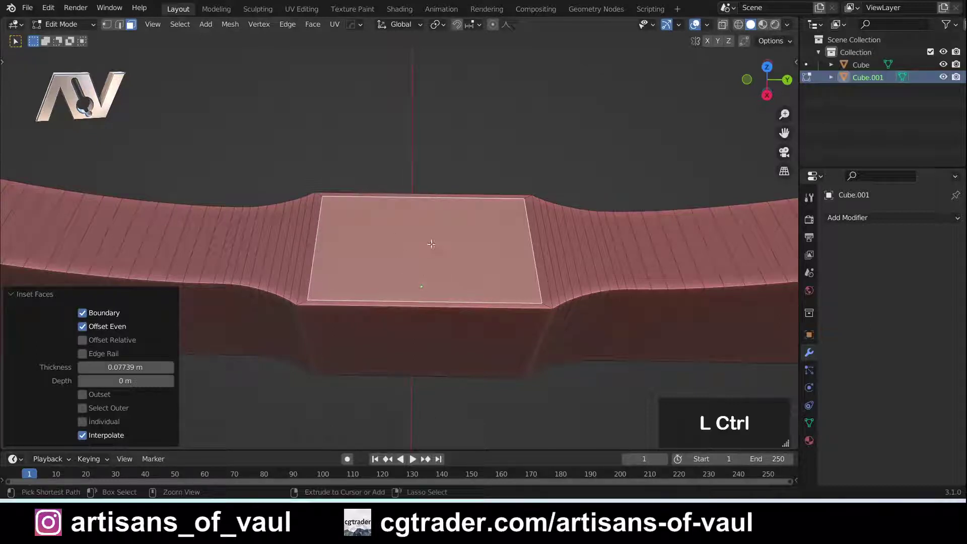
pyautogui.hotkey('ctrl', 'r')
pyautogui.click(422, 198)
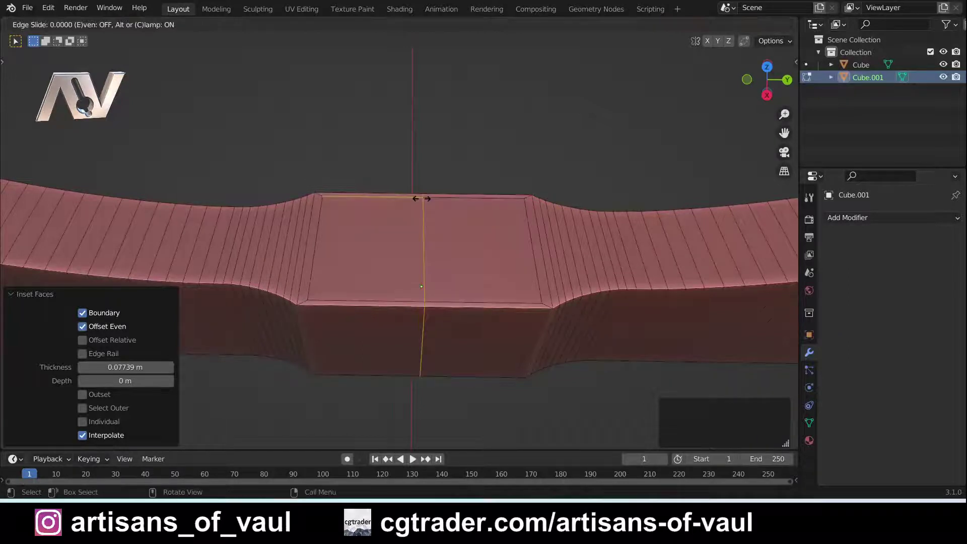
pyautogui.rightClick(381, 255)
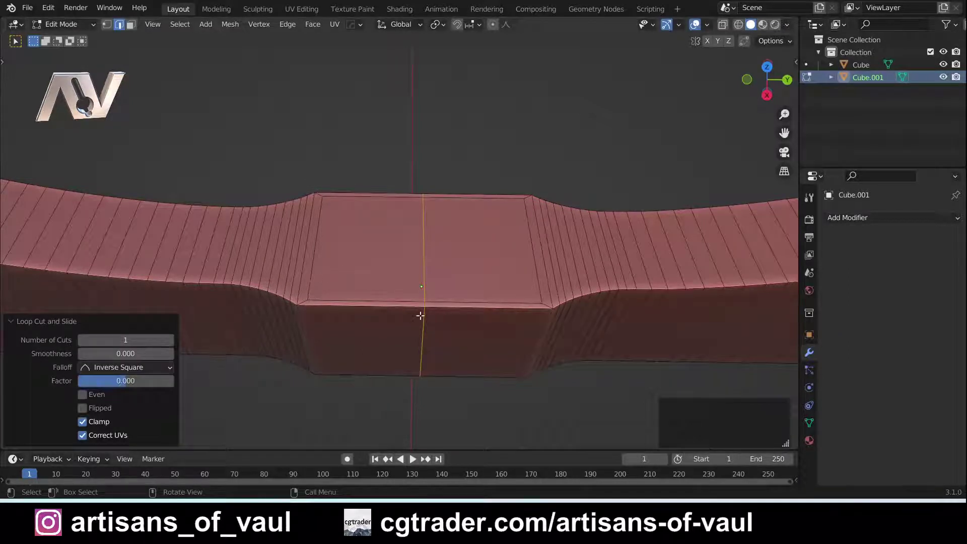
# In vertex mode, merge the two inset corner vertices at the top face's negative-Y end at their centre.
pyautogui.press('Tab')
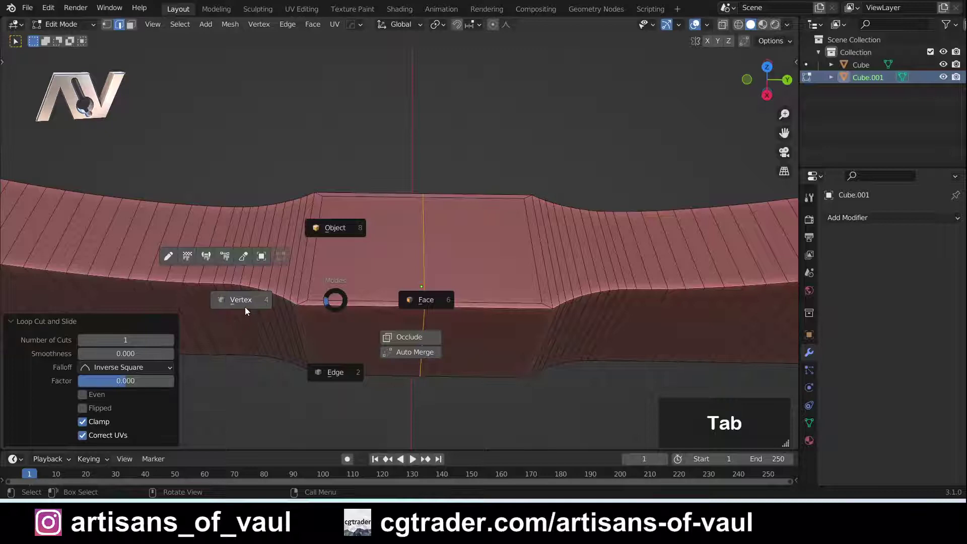
pyautogui.click(243, 316)
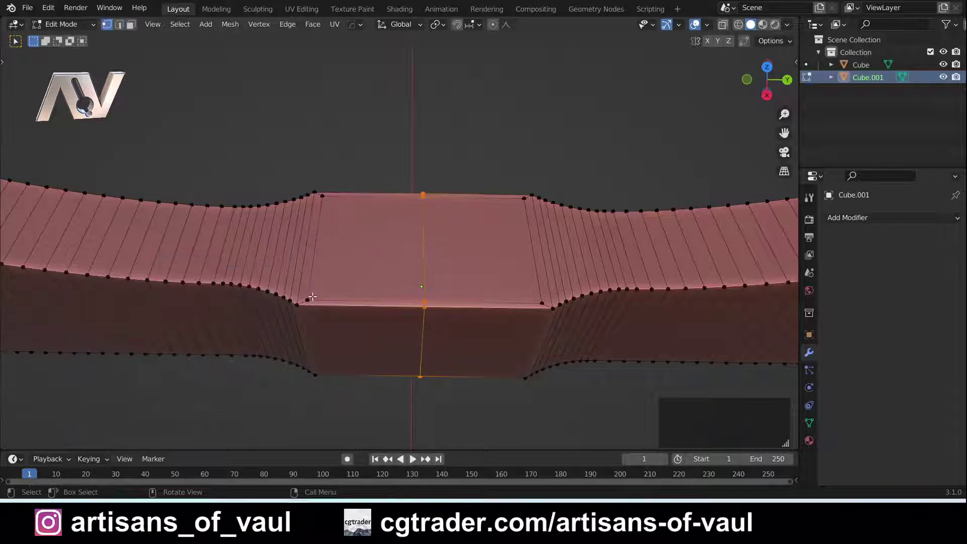
pyautogui.click(308, 301)
pyautogui.press('m')
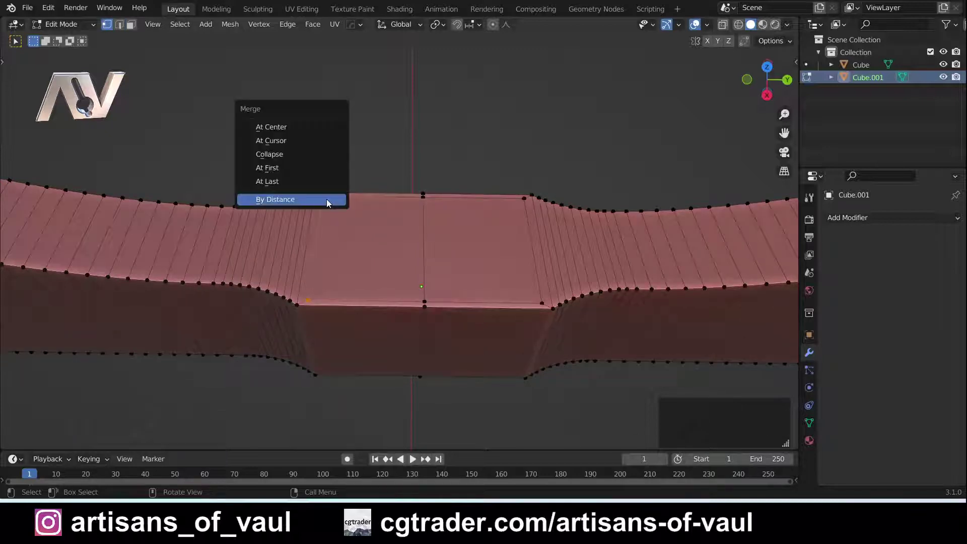
pyautogui.click(315, 128)
# Merge the two inset corner vertices at the top face's positive-Y end at their centre.
pyautogui.click(525, 199)
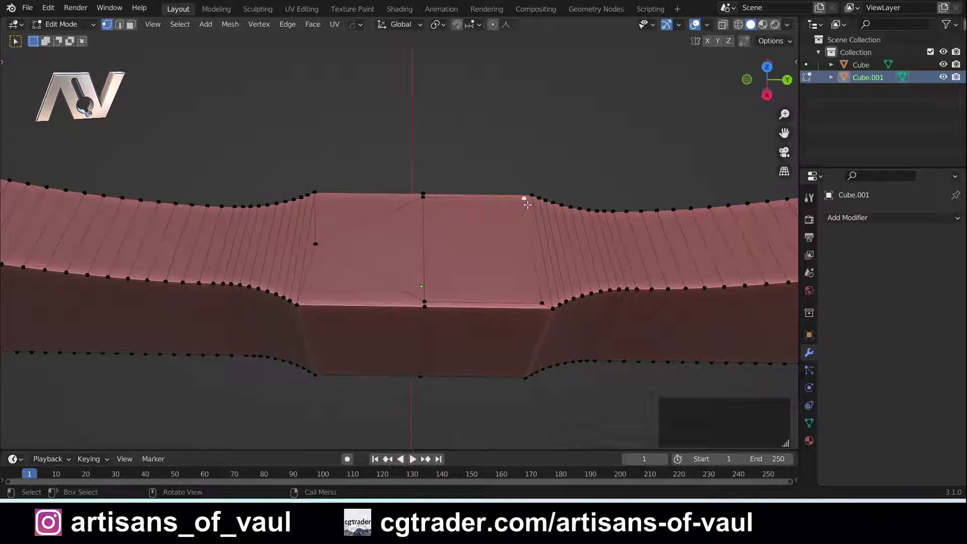
pyautogui.keyDown('shift'); pyautogui.click(542, 305); pyautogui.keyUp('shift')
pyautogui.press('m')
pyautogui.click(541, 306)
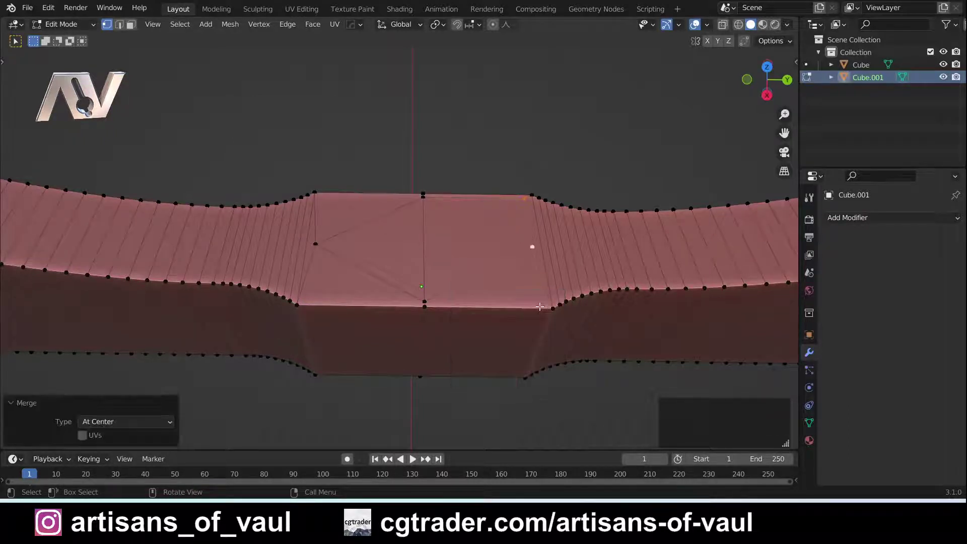
pyautogui.scroll(2, 425, 283)
pyautogui.moveTo(426, 282); pyautogui.dragTo(430, 259, button='middle')
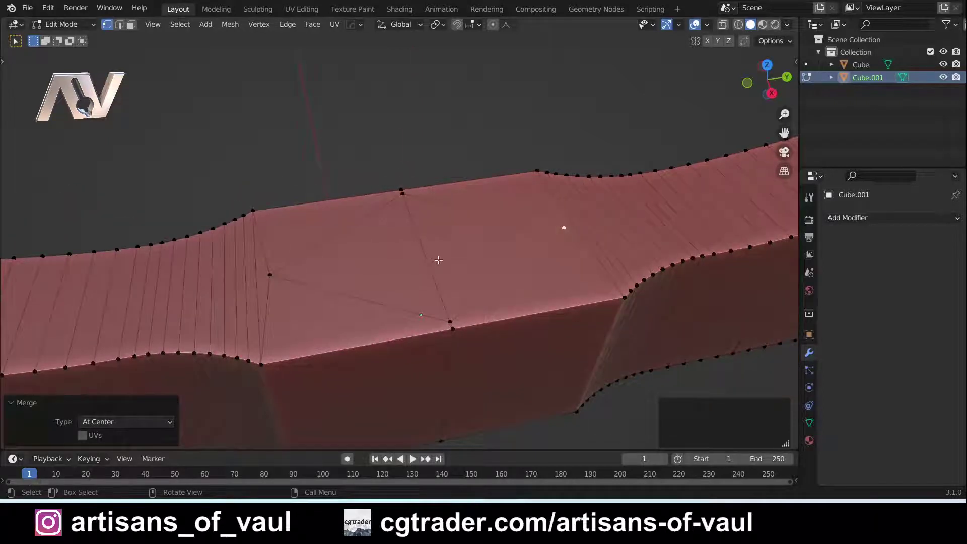
# In edge mode, dissolve the centre edge running across the diamond shape on the centre block's top face.
pyautogui.hotkey('ctrl', 'Tab')
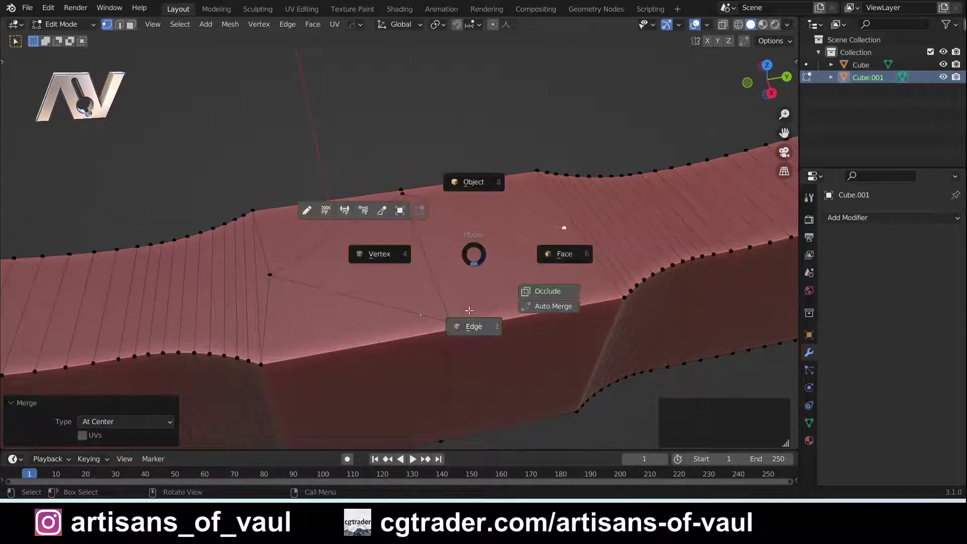
pyautogui.click(422, 274)
pyautogui.click(422, 274)
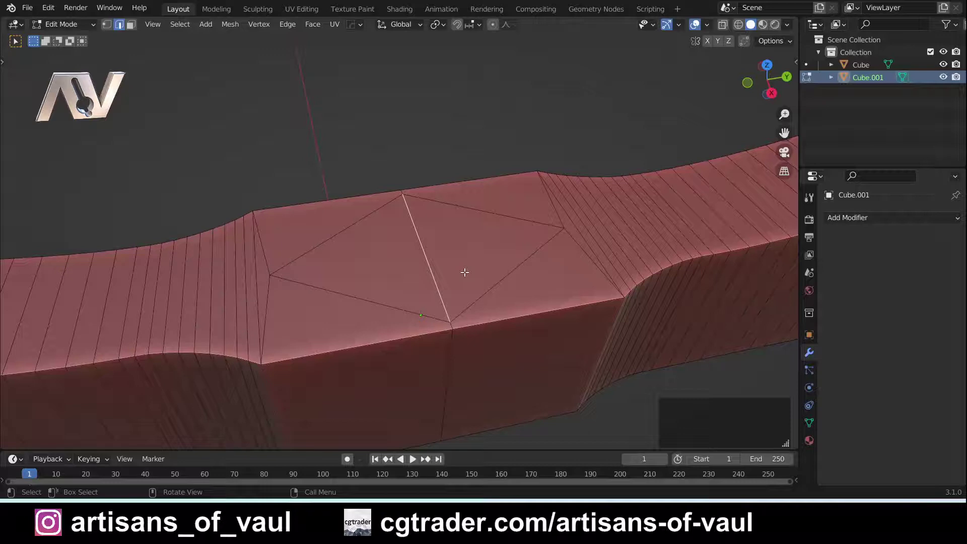
pyautogui.hotkey('ctrl', 'x')
# In face mode, extrude the diamond-shaped top face upward by about 41.9 m to form the blade.
pyautogui.hotkey('ctrl', 'Tab')
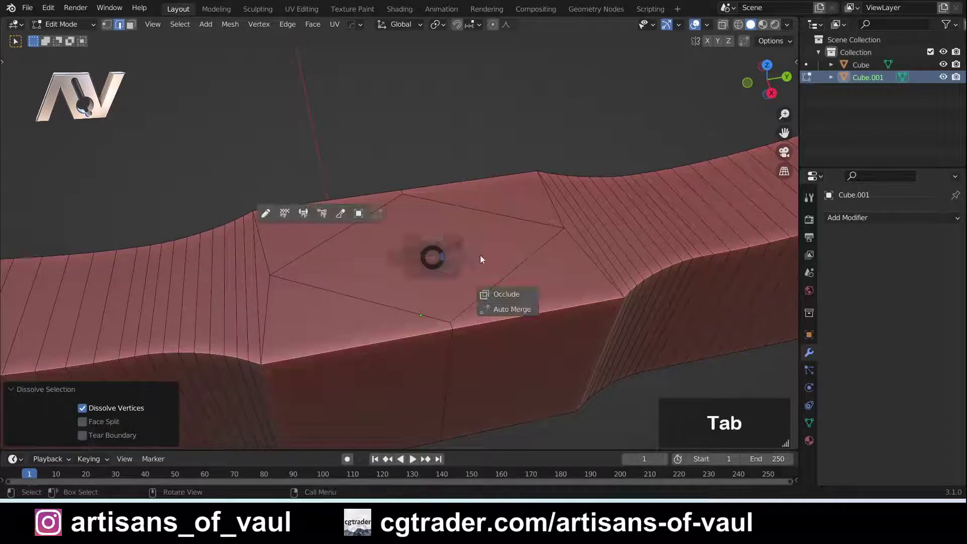
pyautogui.click(525, 260)
pyautogui.scroll(-5, 484, 262)
pyautogui.moveTo(484, 262); pyautogui.dragTo(453, 321, button='middle')
pyautogui.scroll(-5, 455, 272)
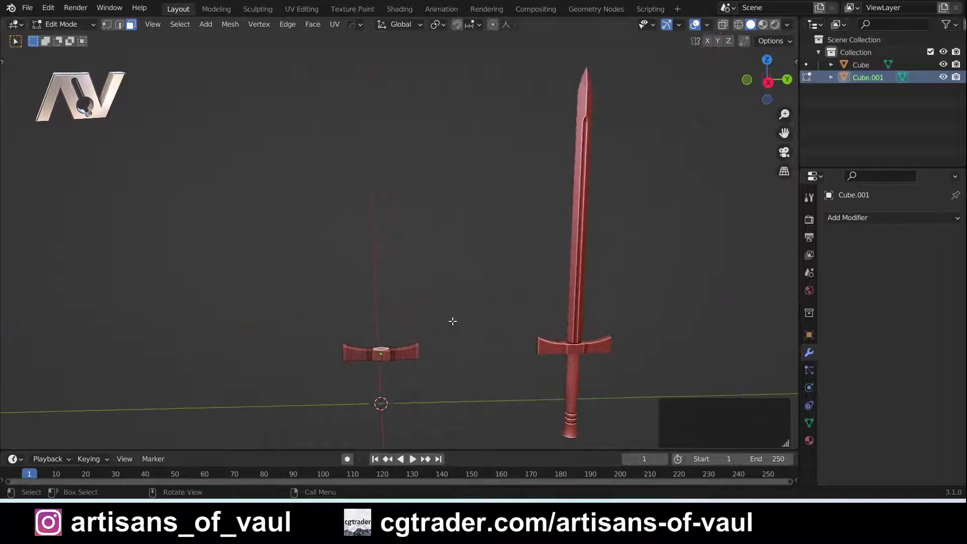
pyautogui.press('e')
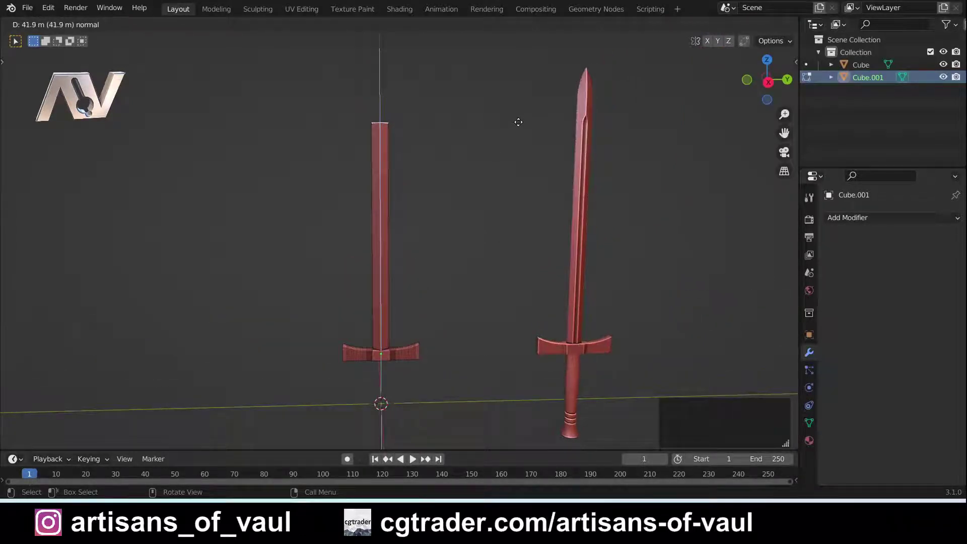
pyautogui.click(519, 122)
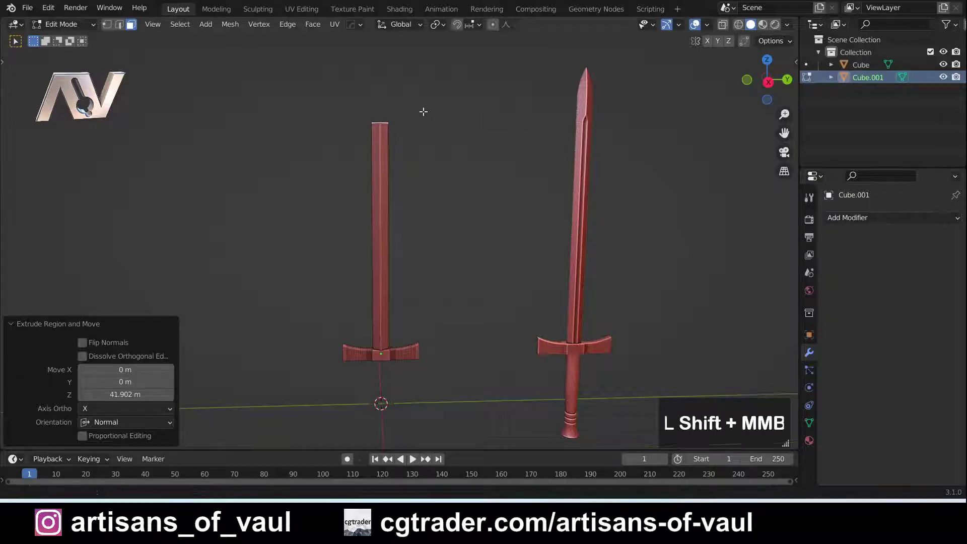
# Raise the blade's top face by about 5.15 m along the Z axis.
pyautogui.keyDown('shift'); pyautogui.moveTo(423, 109); pyautogui.dragTo(391, 237, button='middle'); pyautogui.keyUp('shift')
pyautogui.scroll(2, 432, 203)
pyautogui.press('g')
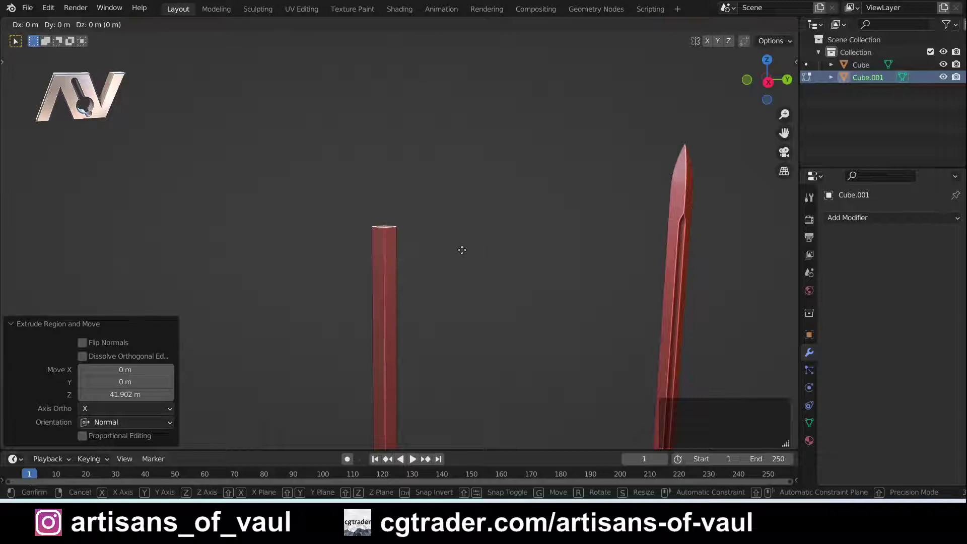
pyautogui.press('z')
pyautogui.click(467, 208)
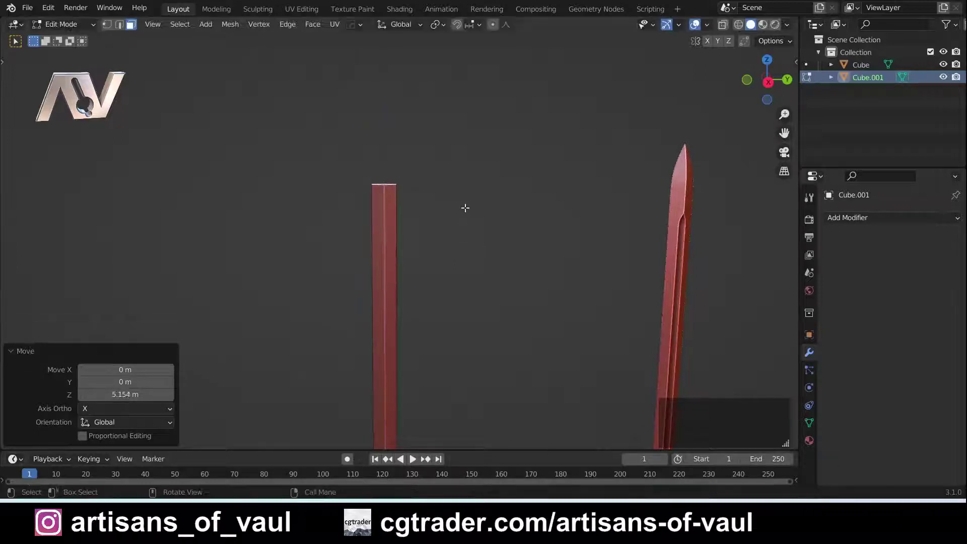
# Extrude the blade's top face upward by about 6 m to add a section for the pointed tip.
pyautogui.keyDown('shift'); pyautogui.moveTo(464, 209); pyautogui.dragTo(581, 265, button='middle'); pyautogui.keyUp('shift')
pyautogui.scroll(3, 514, 280)
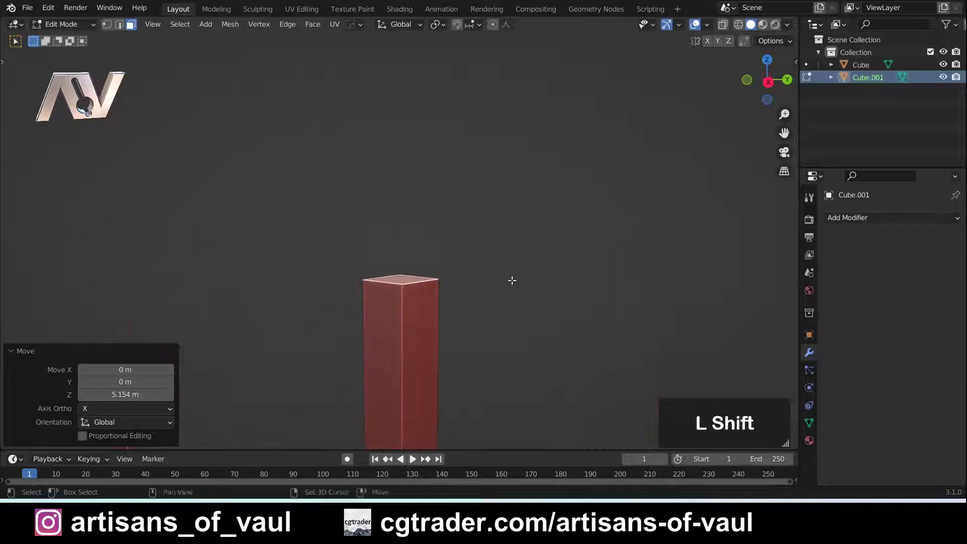
pyautogui.keyDown('shift'); pyautogui.moveTo(535, 299); pyautogui.dragTo(525, 269, button='middle'); pyautogui.keyUp('shift')
pyautogui.press('e')
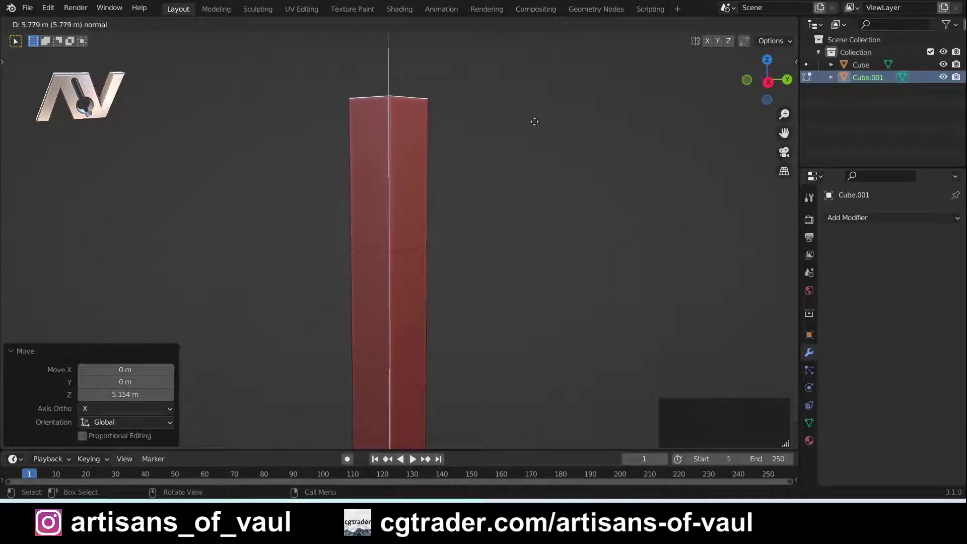
pyautogui.click(535, 116)
pyautogui.scroll(-1, 574, 228)
pyautogui.keyDown('shift'); pyautogui.moveTo(574, 229); pyautogui.dragTo(715, 216, button='middle'); pyautogui.keyUp('shift')
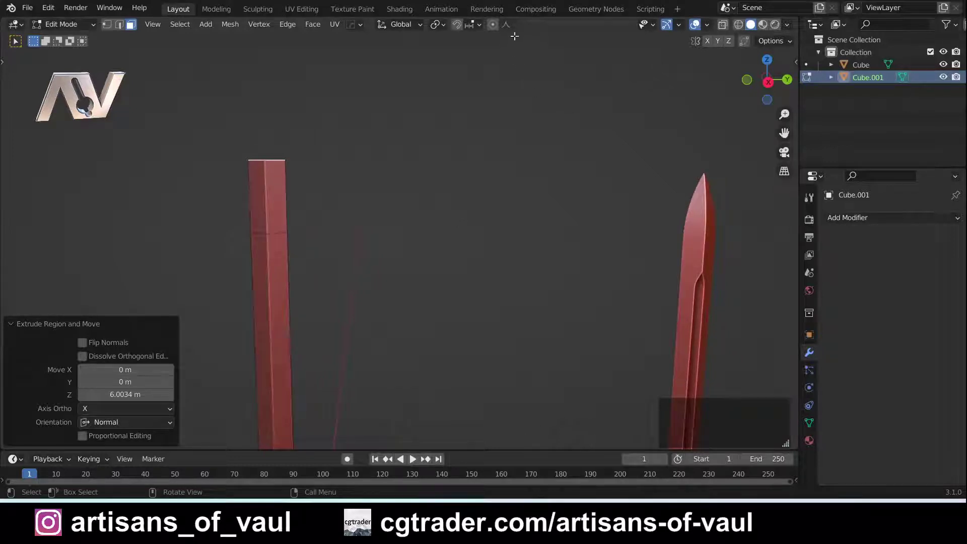
# Add 22 evenly spaced horizontal loop cuts to the blade's uppermost section, without sliding them.
pyautogui.keyDown('shift'); pyautogui.moveTo(273, 232); pyautogui.dragTo(393, 272, button='middle'); pyautogui.keyUp('shift')
pyautogui.scroll(5, 429, 261)
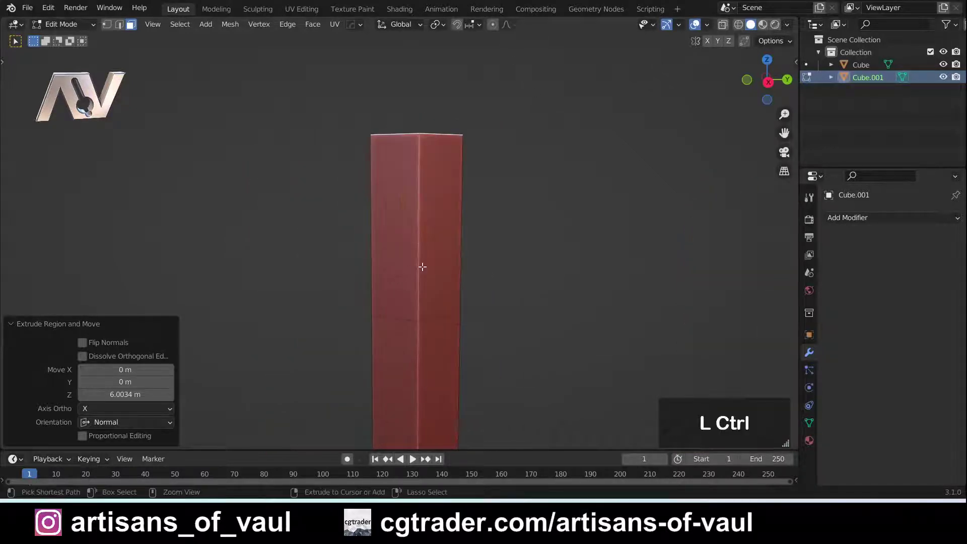
pyautogui.hotkey('ctrl', 'r')
pyautogui.scroll(20, 422, 249)
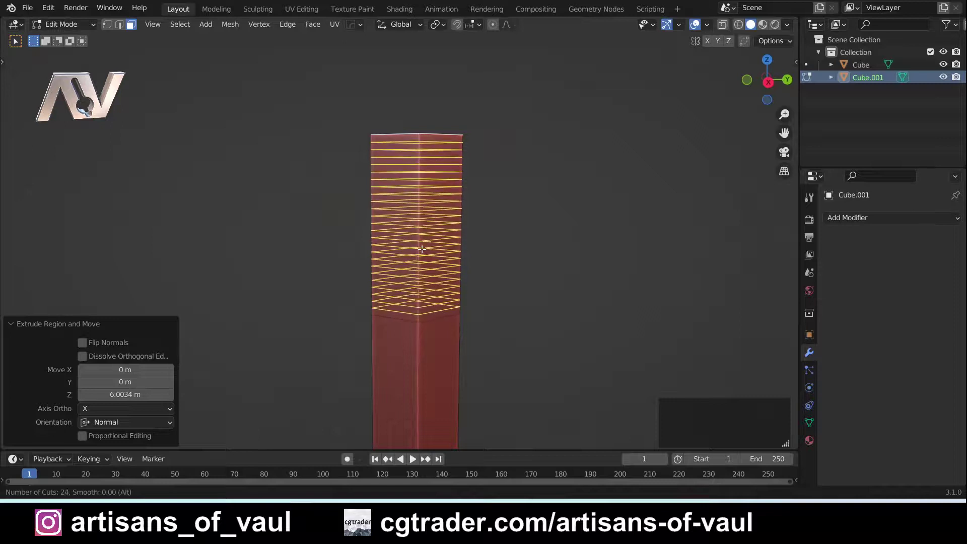
pyautogui.scroll(-2, 422, 248)
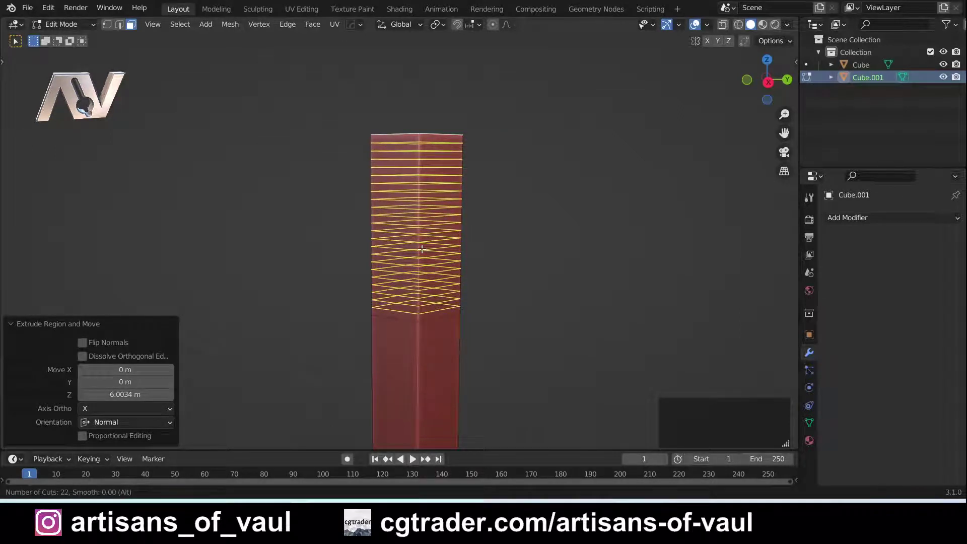
pyautogui.click(422, 249)
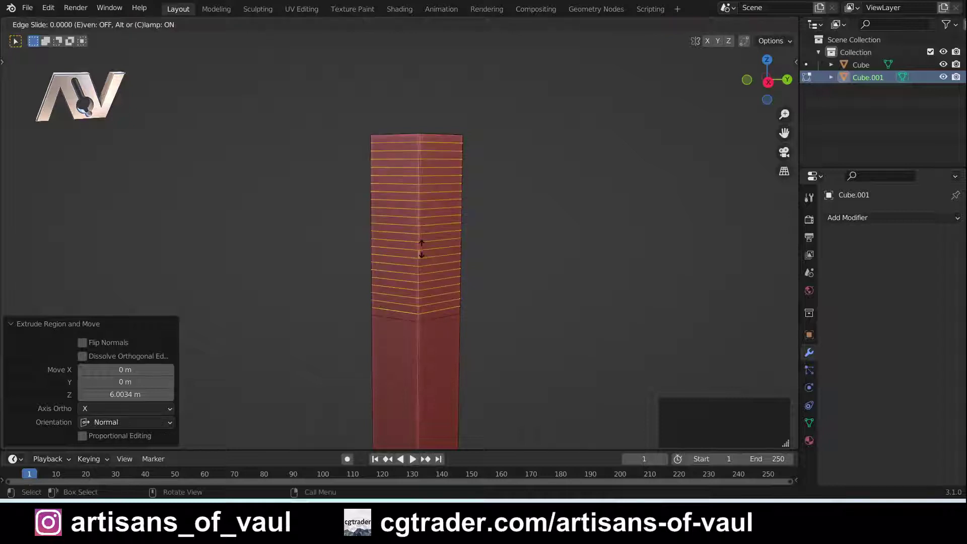
pyautogui.rightClick(418, 250)
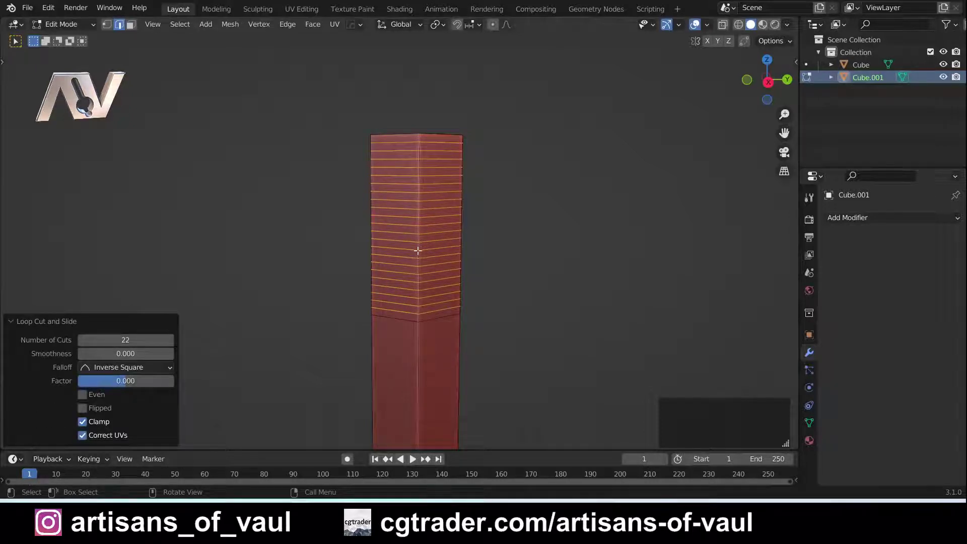
# Select the four corner vertices at the blade's top end and enable proportional editing with Sharp falloff.
pyautogui.press('Tab')
pyautogui.click(322, 249)
pyautogui.moveTo(364, 110); pyautogui.dragTo(364, 139, button='middle')
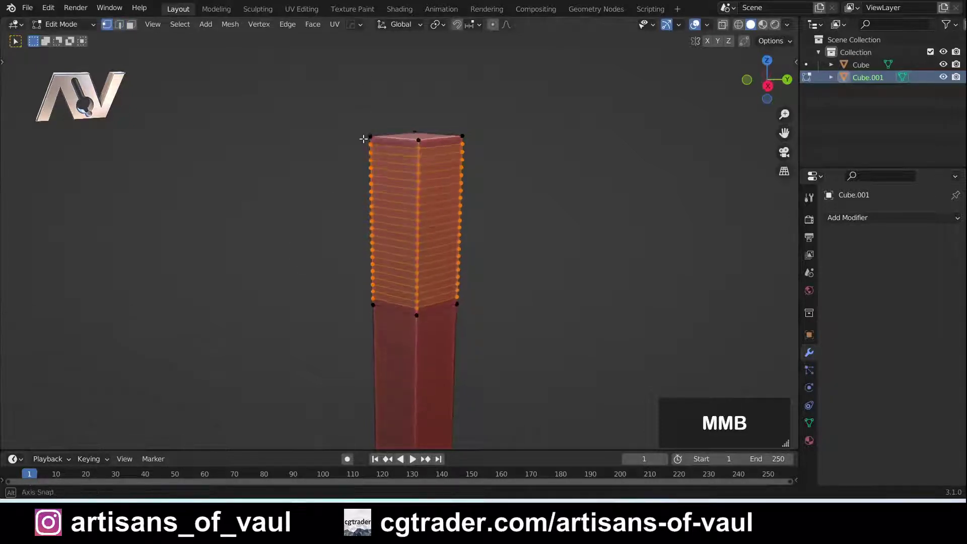
pyautogui.click(366, 135)
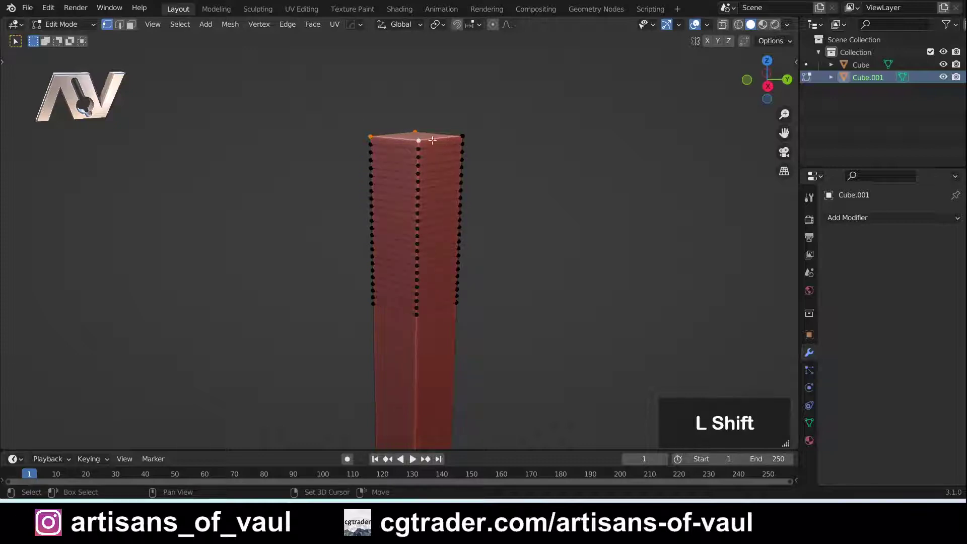
pyautogui.keyDown('shift'); pyautogui.click(465, 136); pyautogui.keyUp('shift')
pyautogui.keyDown('shift'); pyautogui.moveTo(466, 136); pyautogui.dragTo(409, 224, button='middle'); pyautogui.keyUp('shift')
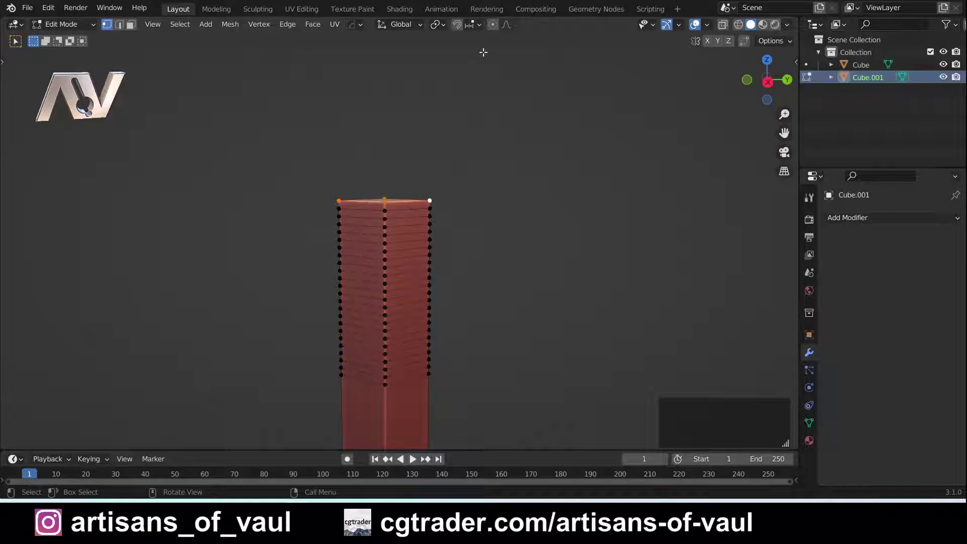
pyautogui.click(493, 25)
pyautogui.click(508, 25)
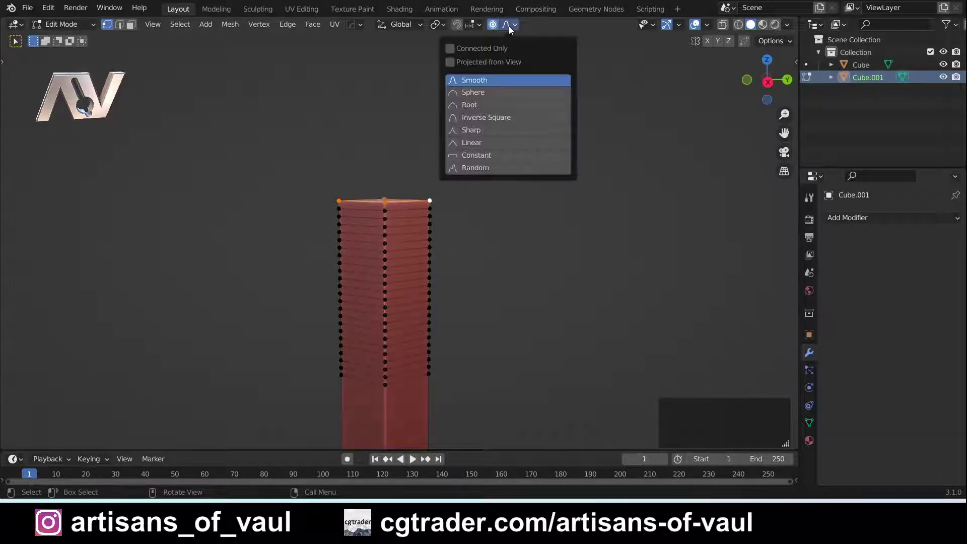
pyautogui.click(468, 132)
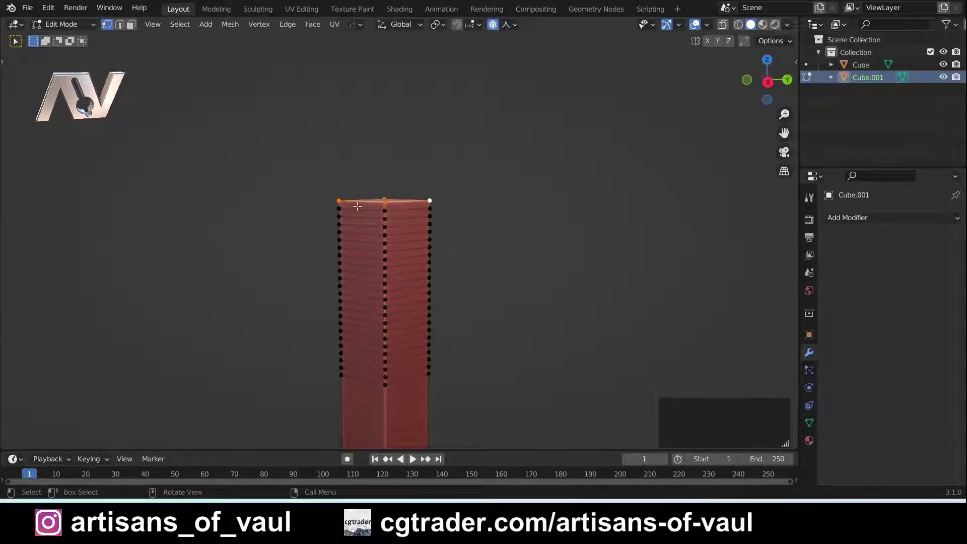
pyautogui.moveTo(389, 204); pyautogui.dragTo(449, 207, button='middle')
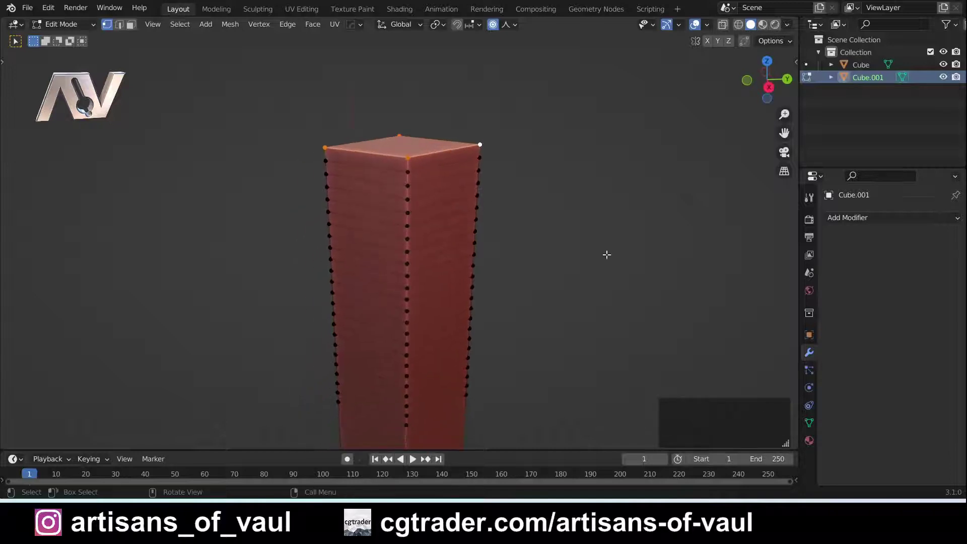
pyautogui.press('s')
pyautogui.scroll(5, 518, 220)
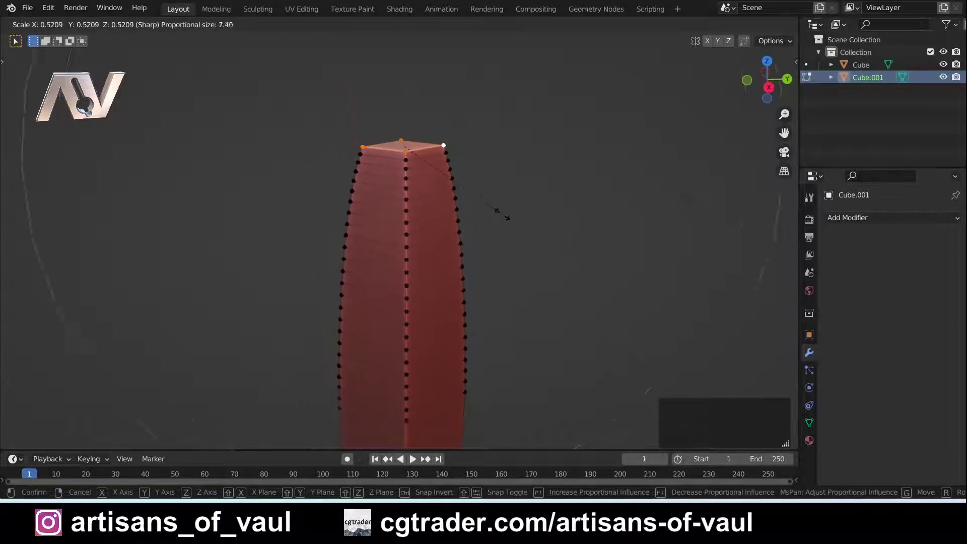
pyautogui.scroll(5, 502, 214)
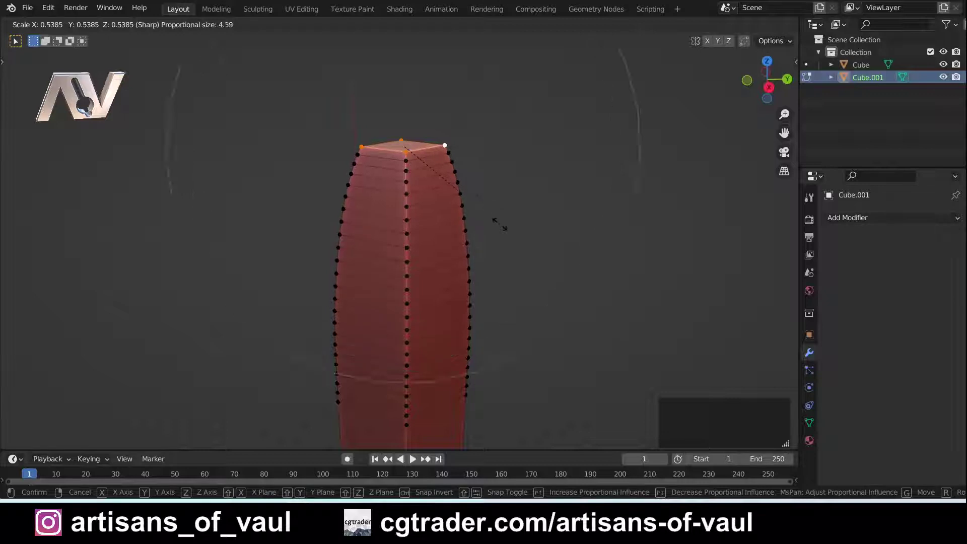
pyautogui.scroll(-6, 500, 225)
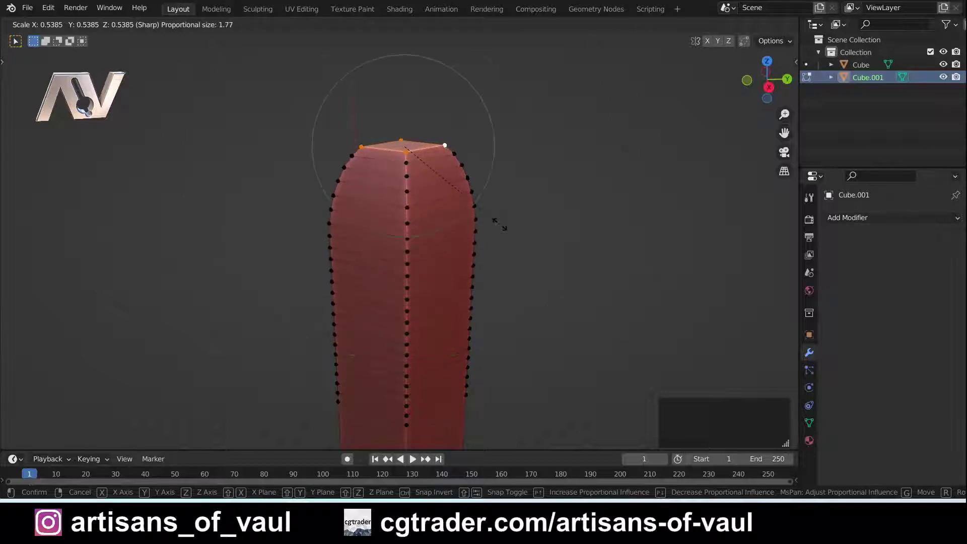
pyautogui.rightClick(519, 212)
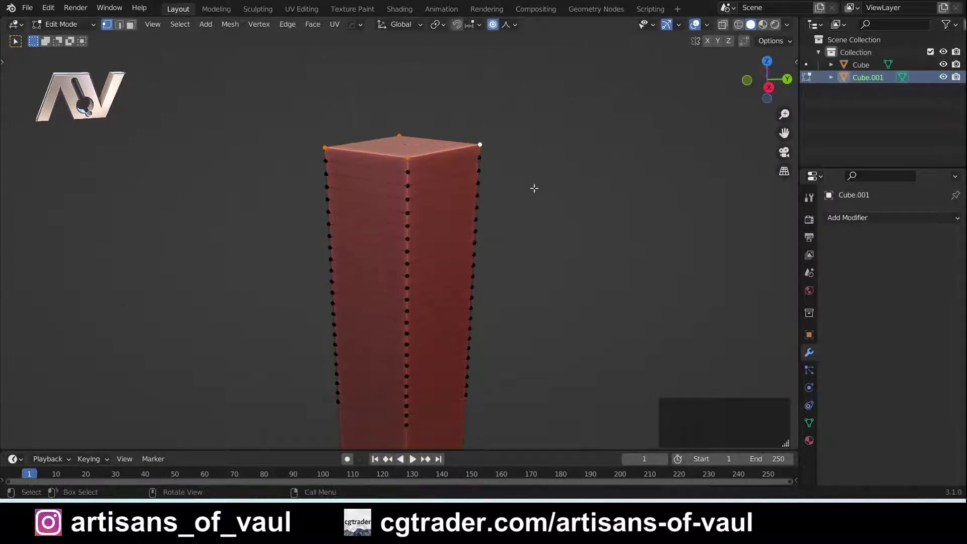
# In side view, scale the four top vertices to 0.03 in X and Y only, with a proportional size of about 6.12 m.
pyautogui.click(769, 85)
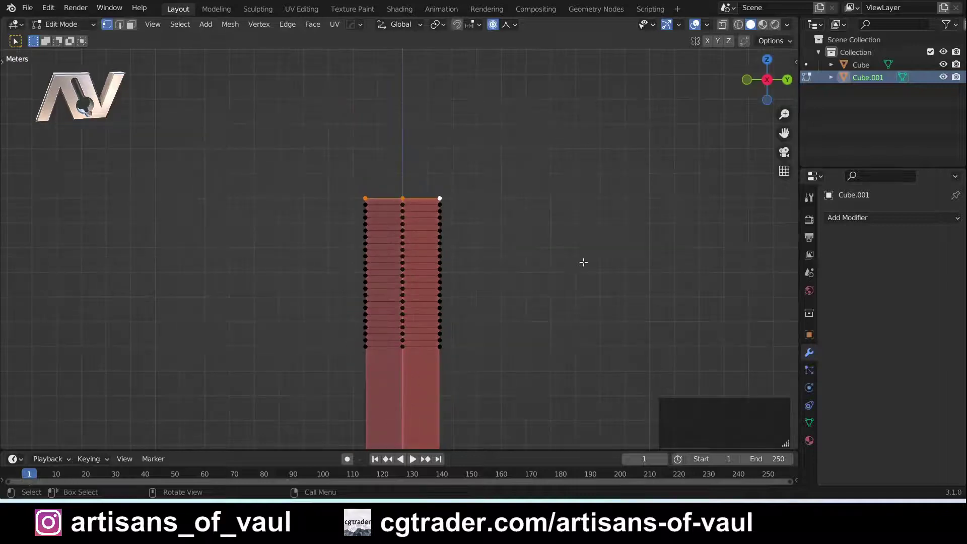
pyautogui.press('s')
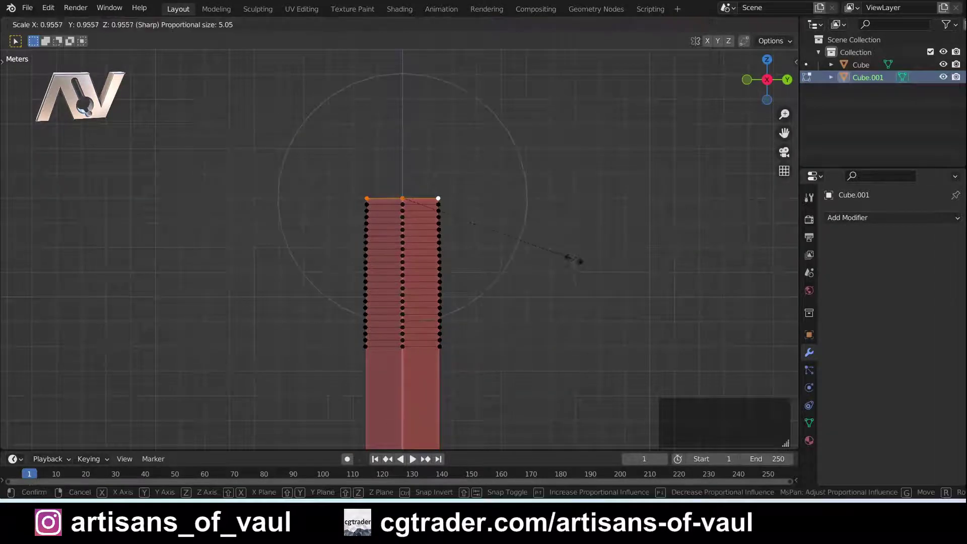
pyautogui.scroll(-1, 566, 258)
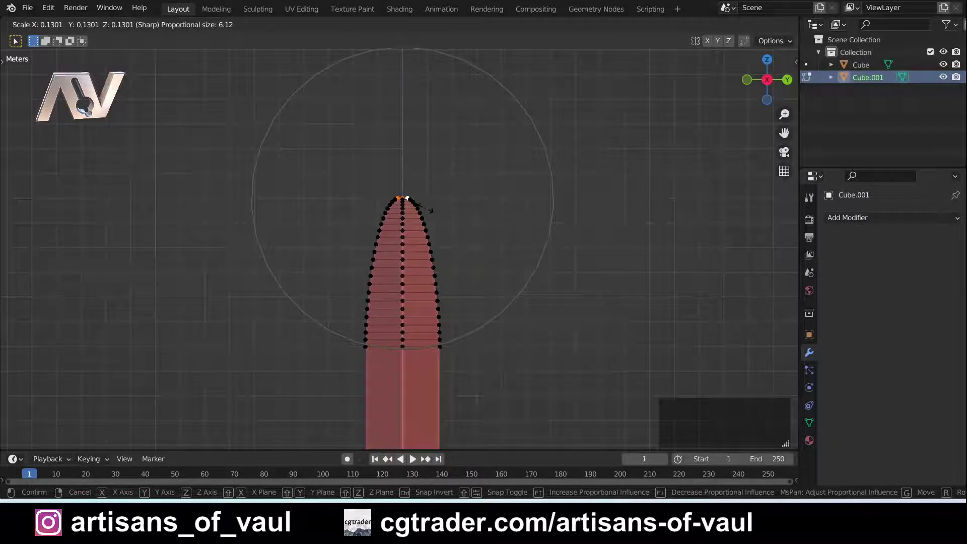
pyautogui.press('shift')
pyautogui.hotkey('shift', 'z')
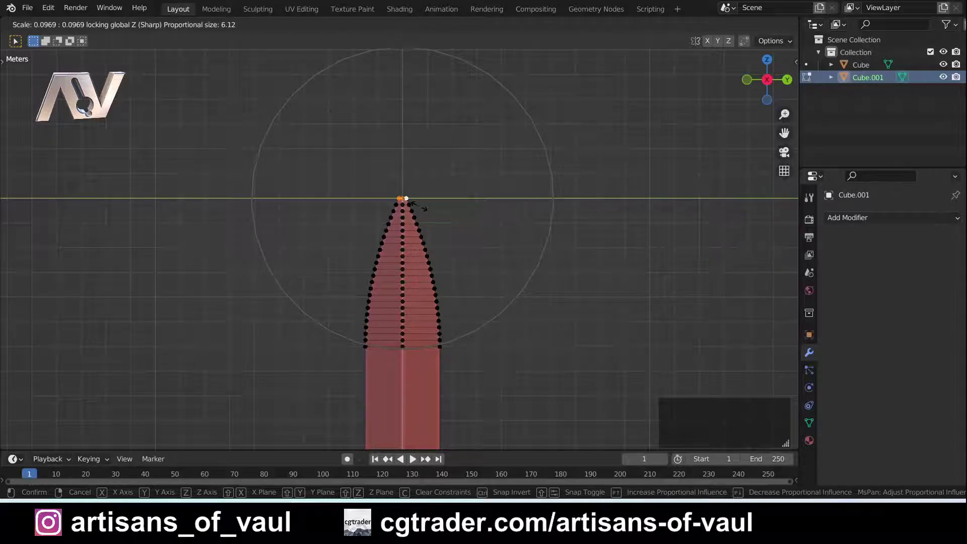
pyautogui.click(403, 198)
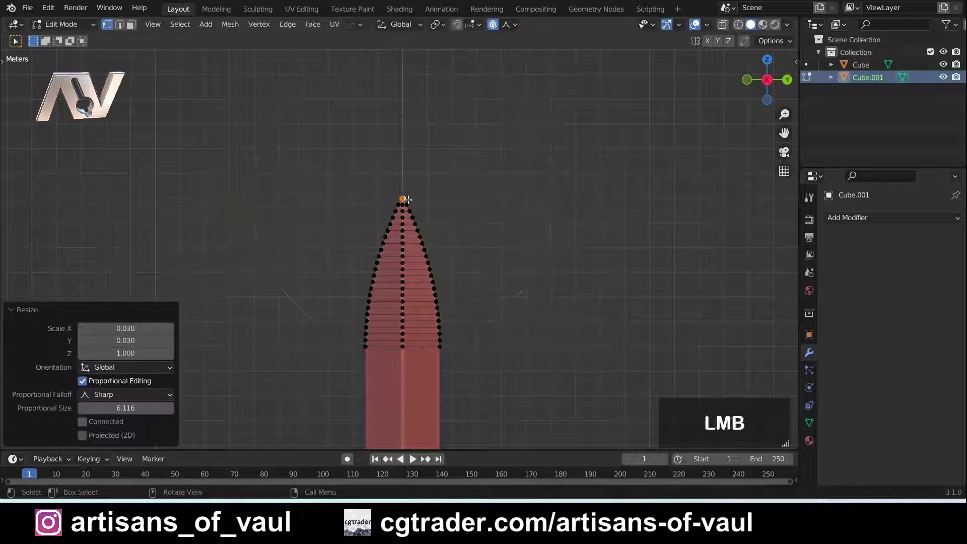
# Merge the four vertices at the blade's tip at their centre into a single point.
pyautogui.scroll(5, 404, 190)
pyautogui.moveTo(404, 190); pyautogui.dragTo(372, 231, button='middle')
pyautogui.scroll(8, 372, 231)
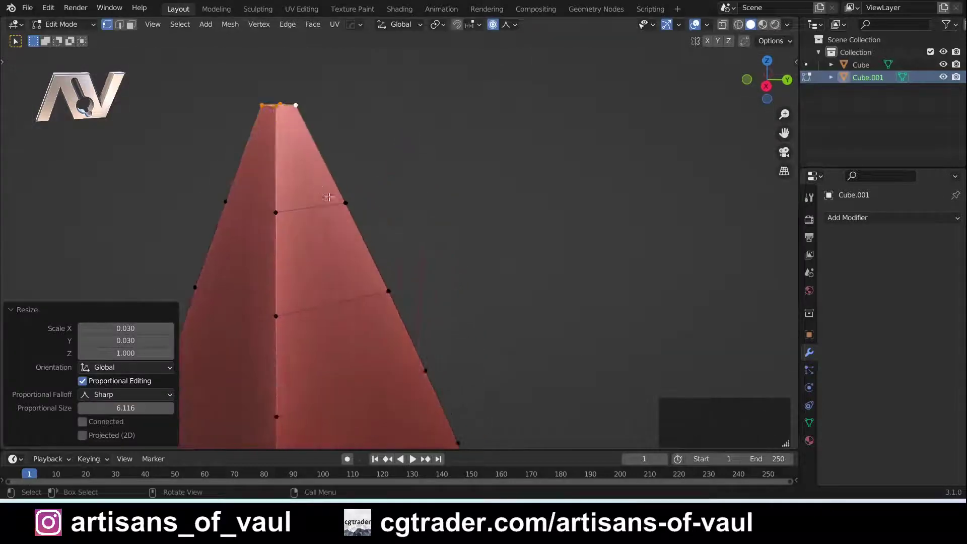
pyautogui.keyDown('shift'); pyautogui.moveTo(328, 198); pyautogui.dragTo(401, 263, button='middle'); pyautogui.keyUp('shift')
pyautogui.moveTo(309, 181); pyautogui.dragTo(336, 199, button='middle')
pyautogui.press('m')
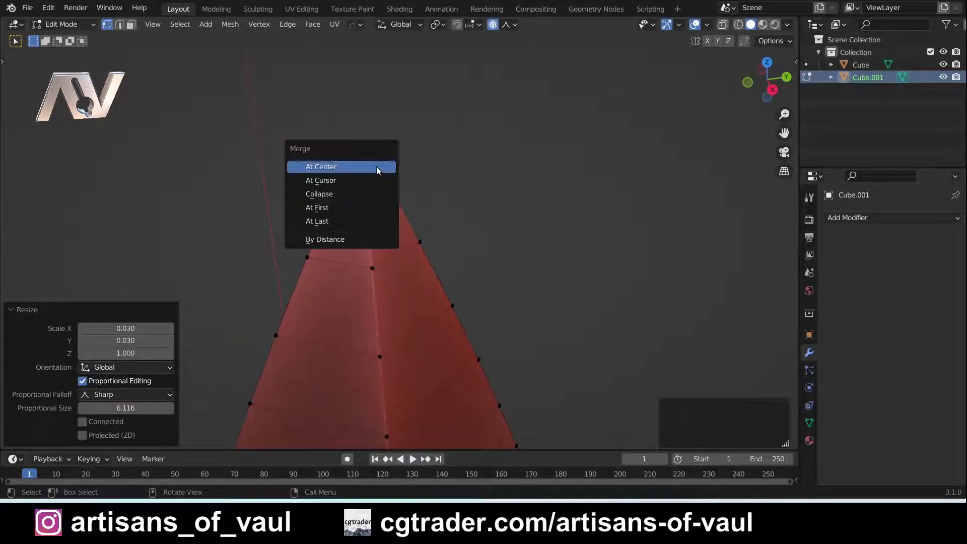
pyautogui.click(349, 167)
pyautogui.moveTo(353, 171); pyautogui.dragTo(577, 190, button='middle')
pyautogui.click(773, 90)
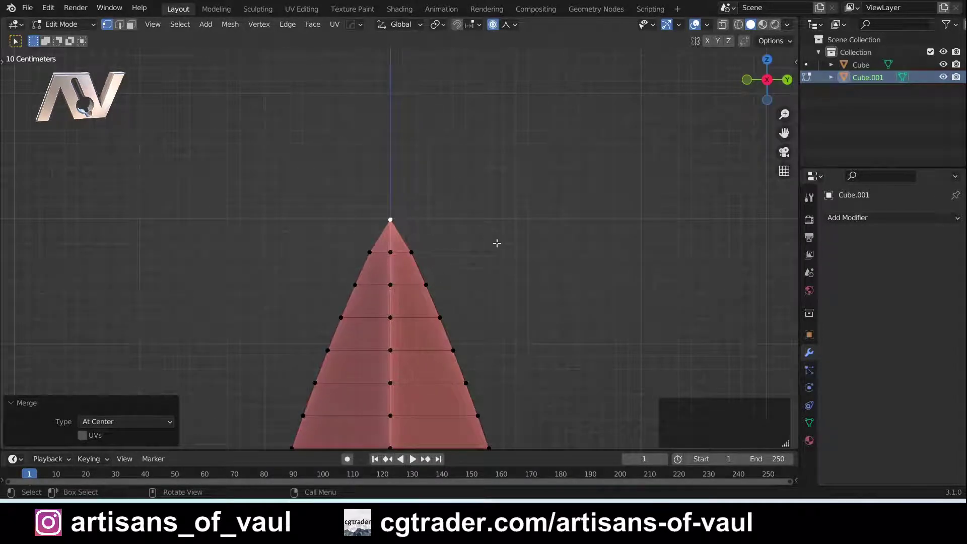
pyautogui.press('g')
pyautogui.press('z')
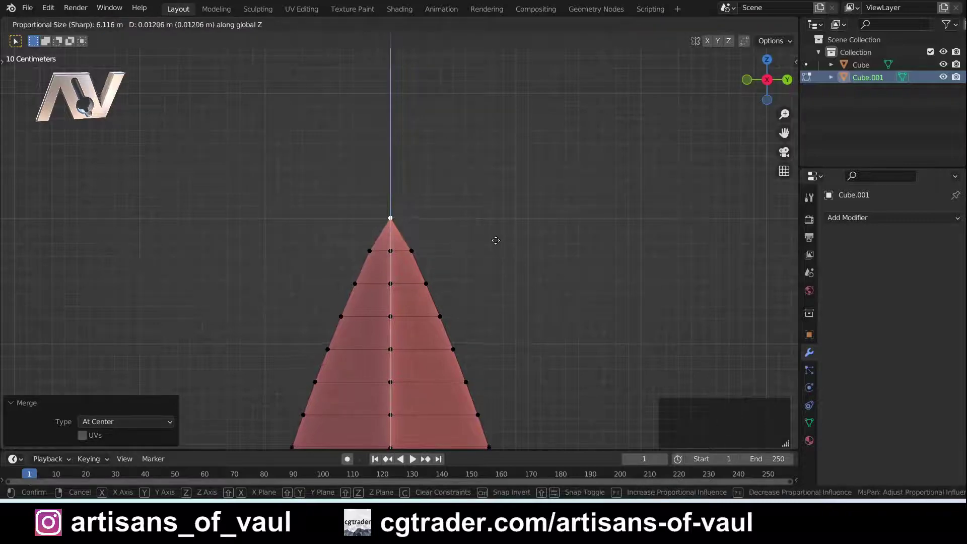
pyautogui.press('Escape')
# Disable proportional editing and raise the blade's tip vertex about 0.044 m along Z.
pyautogui.click(493, 25)
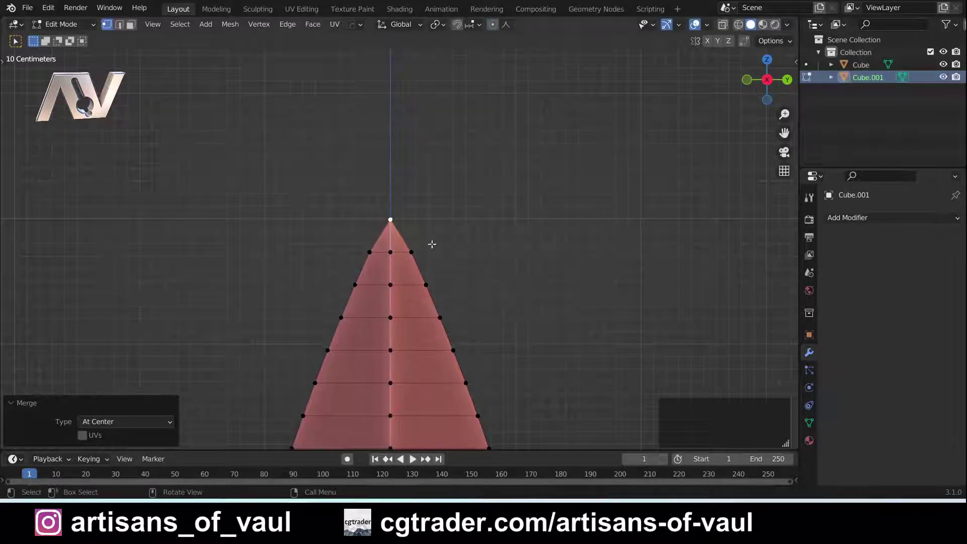
pyautogui.press('g')
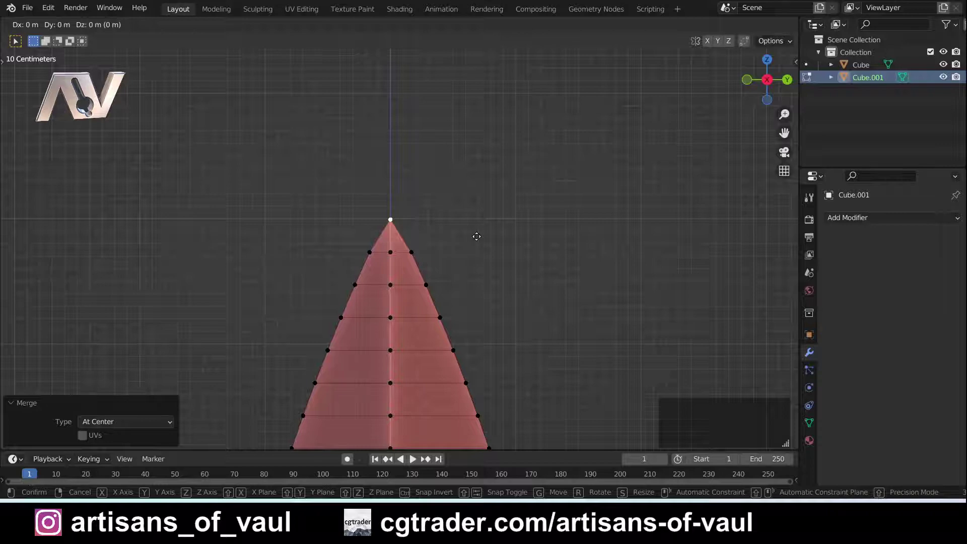
pyautogui.press('z')
pyautogui.click(476, 231)
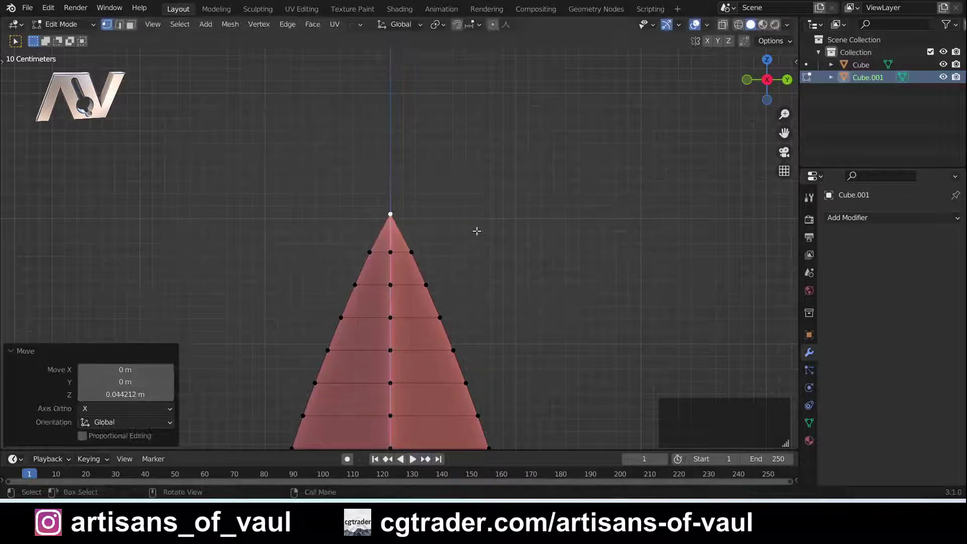
# Return to object mode and compare the new blade's tip, length and base with the reference sword.
pyautogui.press('Tab')
pyautogui.click(492, 137)
pyautogui.scroll(-13, 465, 222)
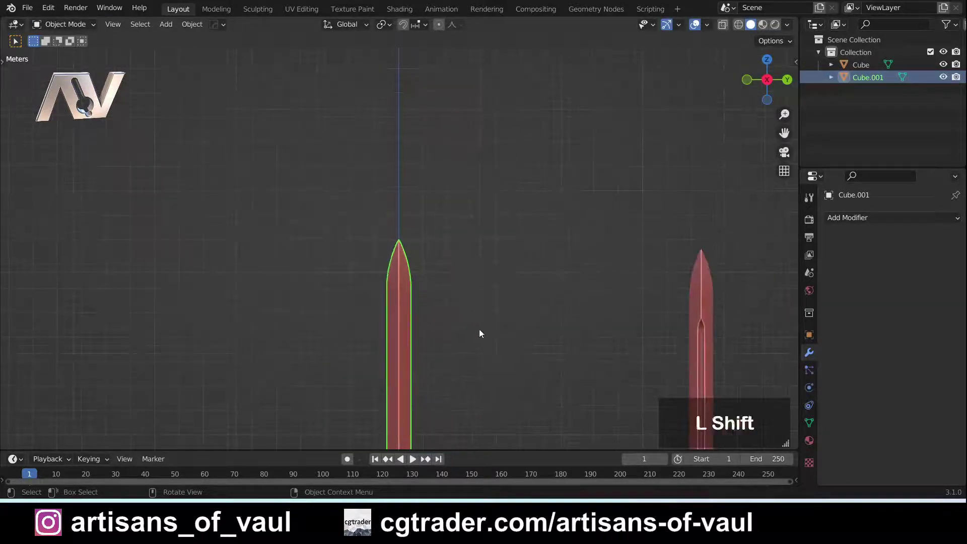
pyautogui.keyDown('shift'); pyautogui.moveTo(479, 333); pyautogui.dragTo(427, 178, button='middle'); pyautogui.keyUp('shift')
pyautogui.scroll(-3, 373, 186)
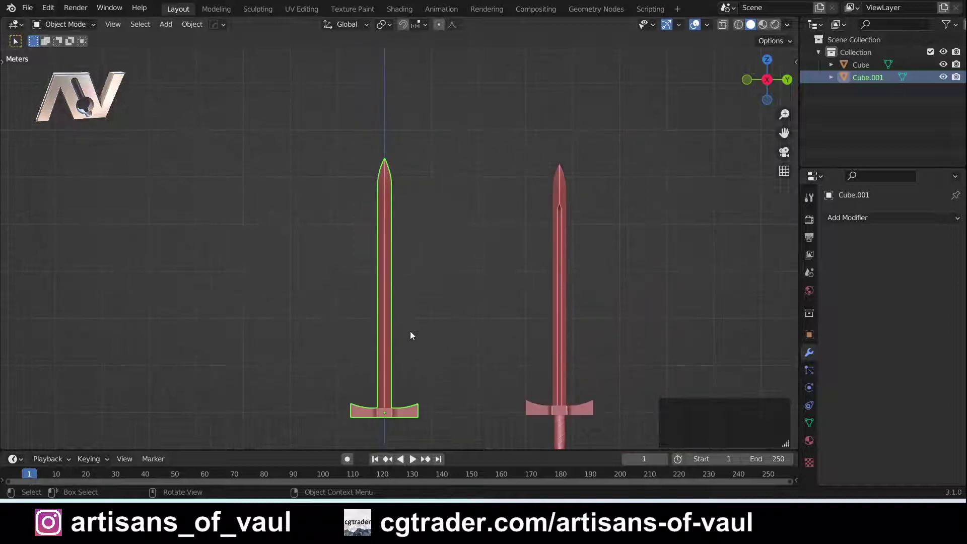
pyautogui.moveTo(411, 332); pyautogui.dragTo(403, 253, button='middle')
pyautogui.scroll(4, 392, 343)
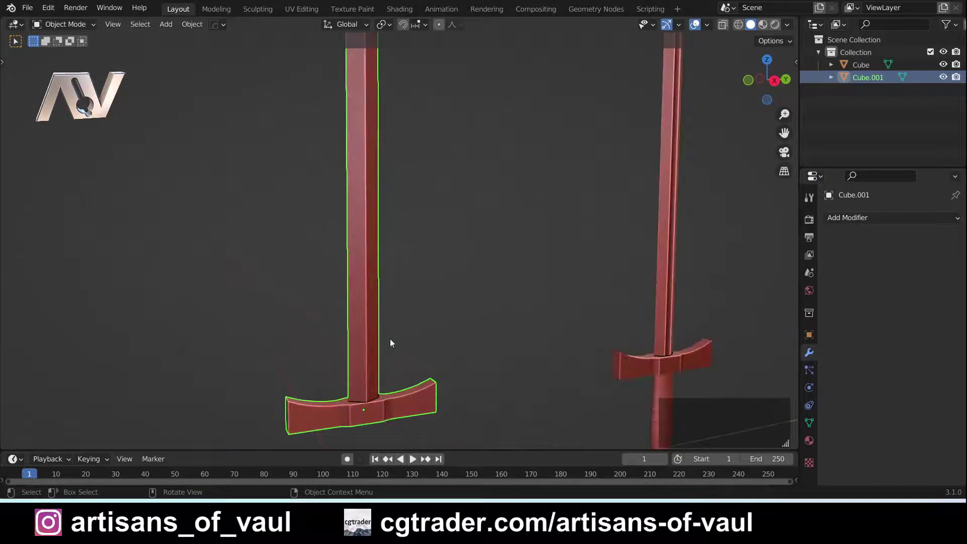
pyautogui.scroll(3, 372, 360)
pyautogui.keyDown('shift'); pyautogui.moveTo(352, 380); pyautogui.dragTo(371, 212, button='middle'); pyautogui.keyUp('shift')
# In edge selection, add one loop cut around the blade and slide it up to just below the tapered tip, factor about -0.828.
pyautogui.press('Tab')
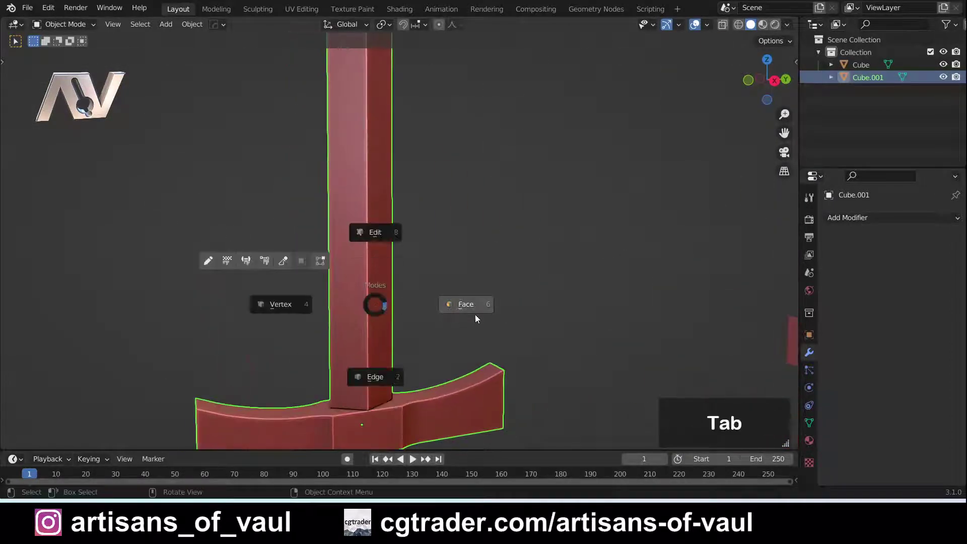
pyautogui.click(365, 316)
pyautogui.scroll(-5, 369, 313)
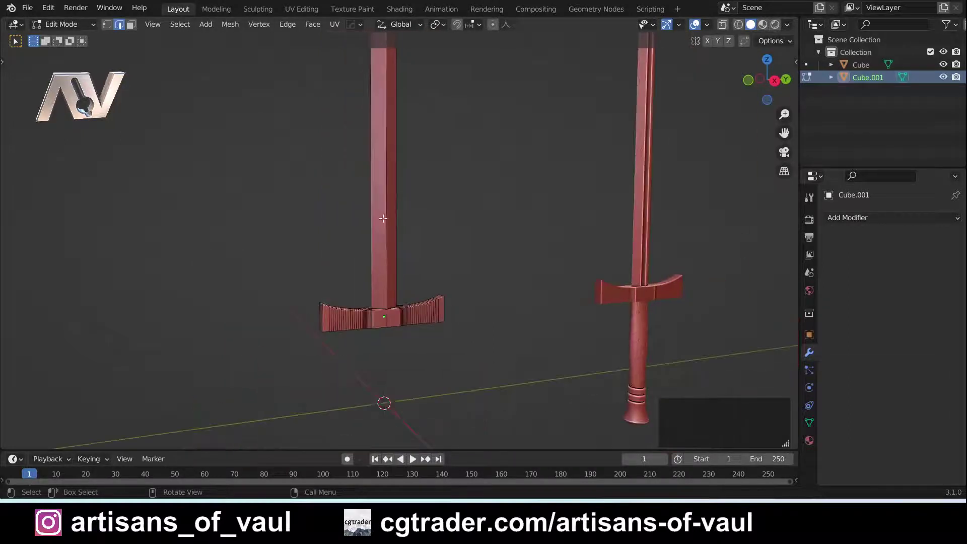
pyautogui.keyDown('shift'); pyautogui.moveTo(382, 218); pyautogui.dragTo(366, 416, button='middle'); pyautogui.keyUp('shift')
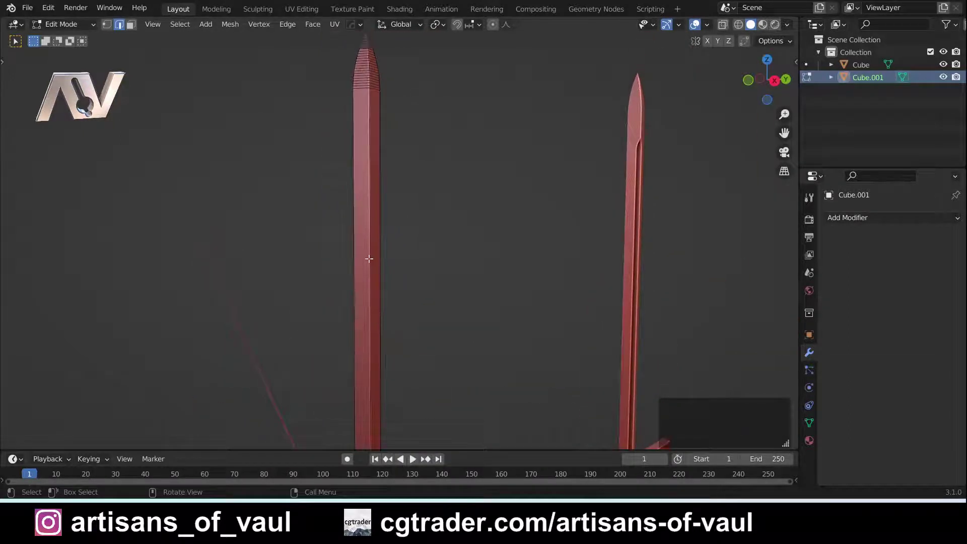
pyautogui.keyDown('shift'); pyautogui.moveTo(384, 123); pyautogui.dragTo(365, 168, button='middle'); pyautogui.keyUp('shift')
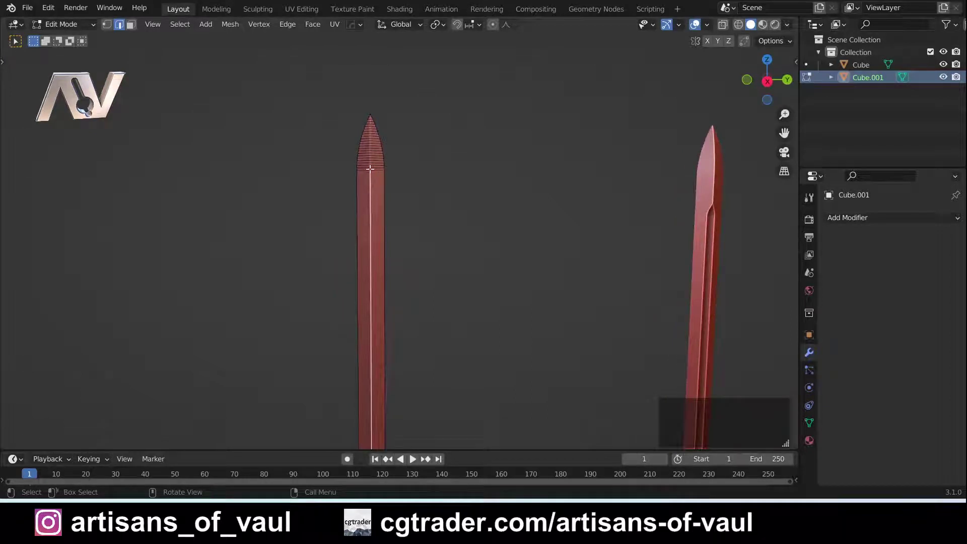
pyautogui.scroll(4, 371, 169)
pyautogui.keyDown('shift'); pyautogui.moveTo(361, 155); pyautogui.dragTo(367, 207, button='middle'); pyautogui.keyUp('shift')
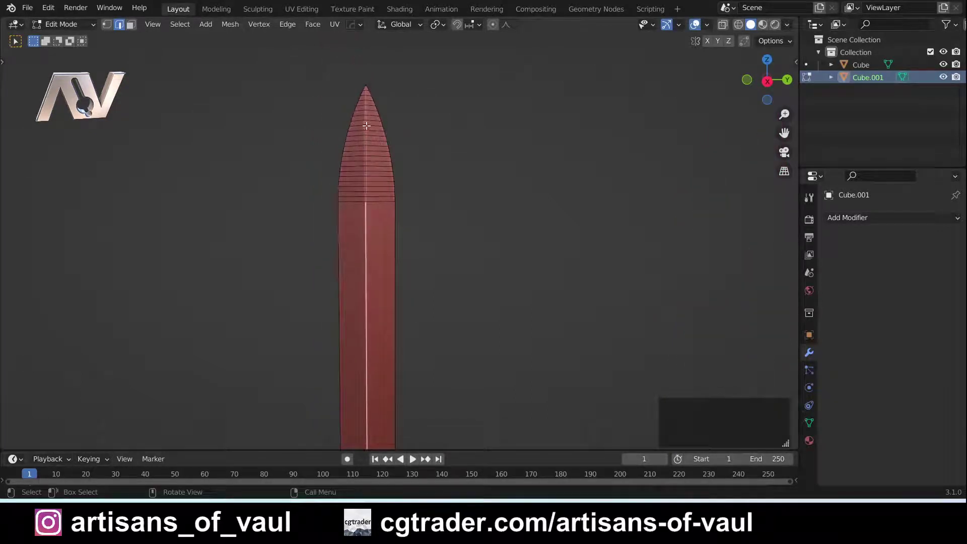
pyautogui.scroll(-5, 370, 155)
pyautogui.keyDown('shift'); pyautogui.moveTo(522, 260); pyautogui.dragTo(435, 221, button='middle'); pyautogui.keyUp('shift')
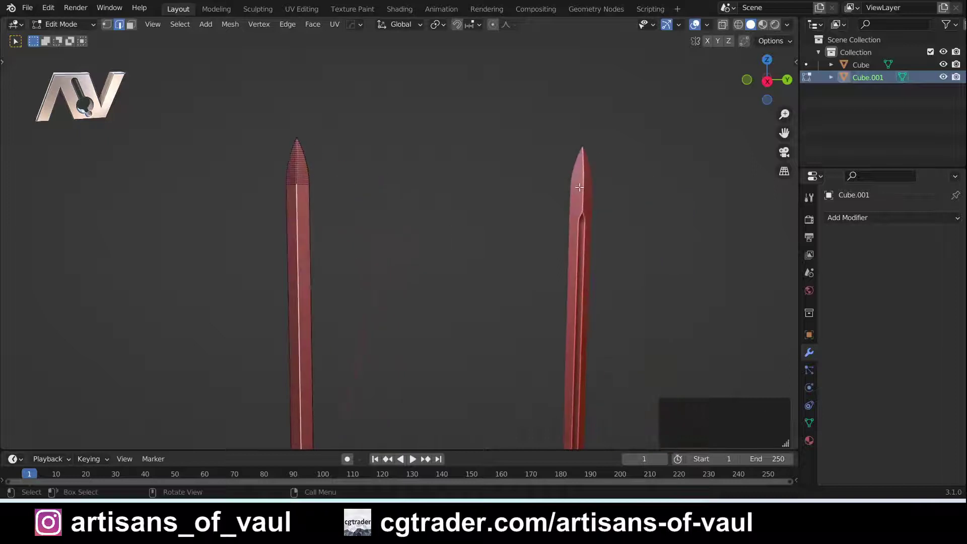
pyautogui.keyDown('shift'); pyautogui.moveTo(273, 208); pyautogui.dragTo(355, 261, button='middle'); pyautogui.keyUp('shift')
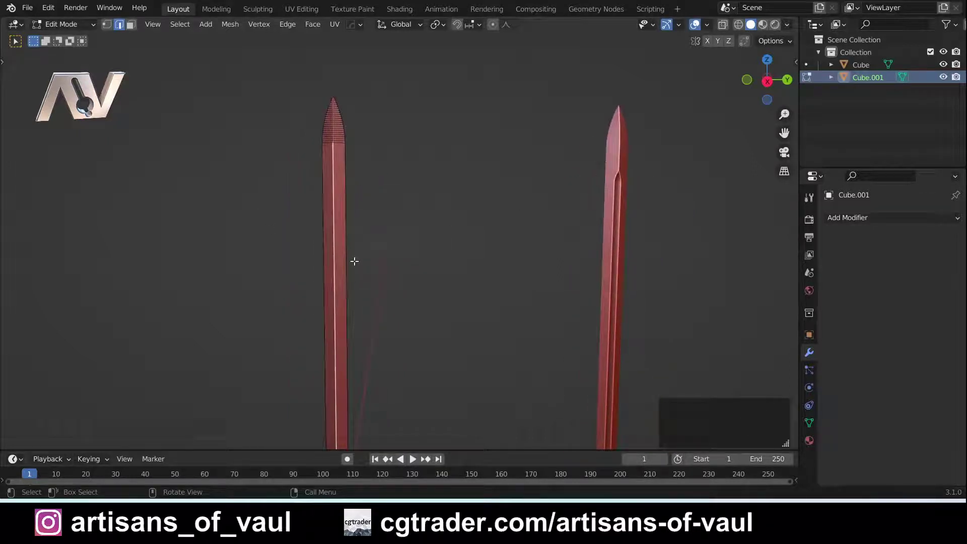
pyautogui.hotkey('ctrl', 'r')
pyautogui.click(335, 322)
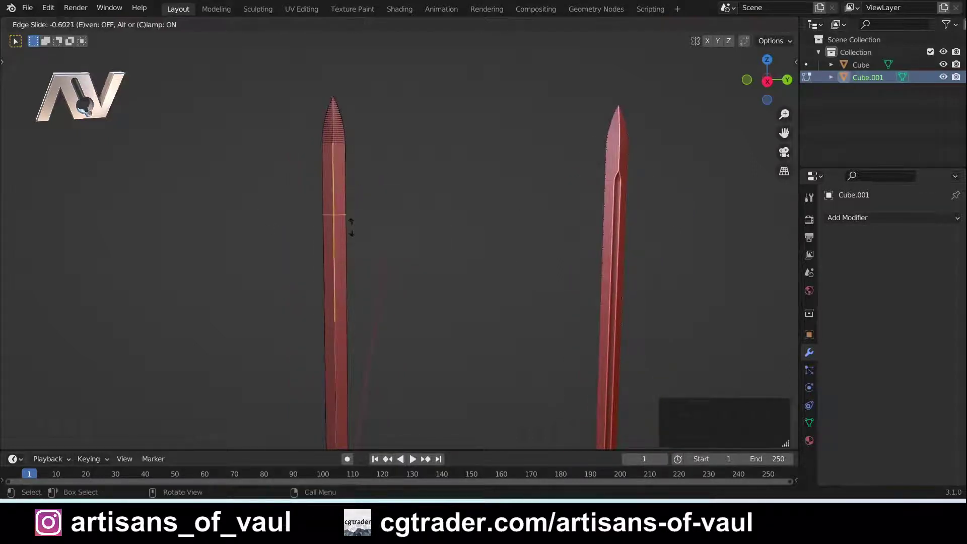
pyautogui.click(358, 185)
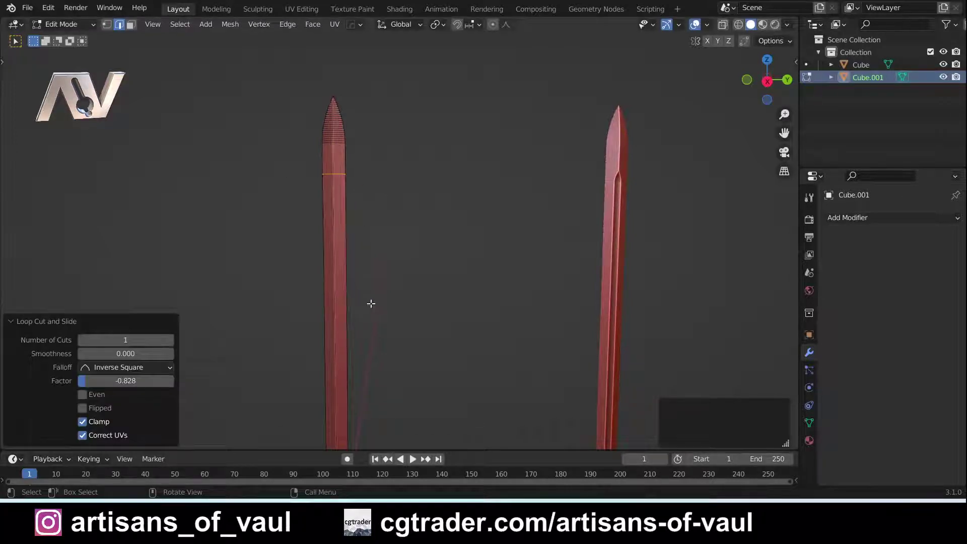
# Select the long centre ridge edges between the new loop cut and the crossguard on both sides of the blade.
pyautogui.keyDown('shift'); pyautogui.moveTo(371, 303); pyautogui.dragTo(449, 220, button='middle'); pyautogui.keyUp('shift')
pyautogui.keyDown('shift'); pyautogui.moveTo(444, 263); pyautogui.dragTo(497, 328, button='middle'); pyautogui.keyUp('shift')
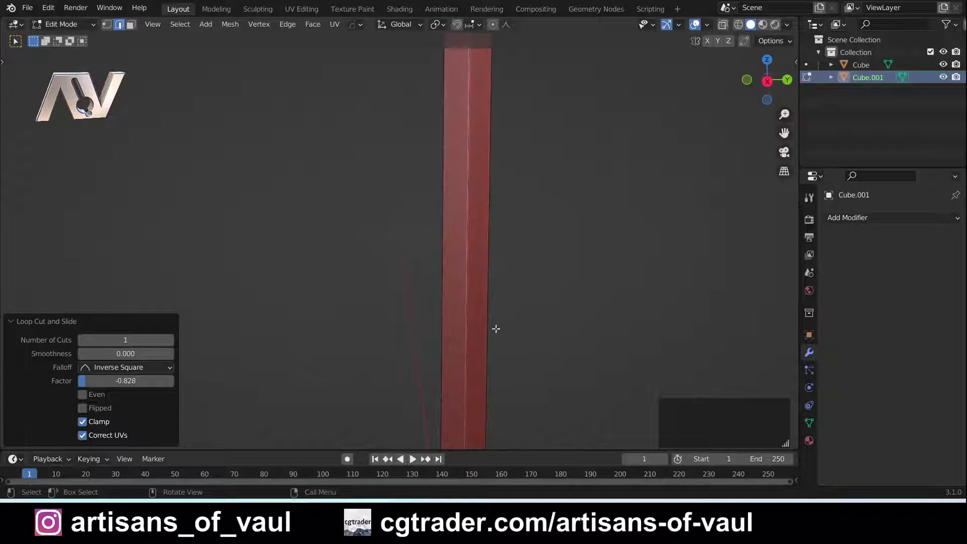
pyautogui.moveTo(403, 270); pyautogui.dragTo(417, 287, button='middle')
pyautogui.click(395, 281)
pyautogui.moveTo(249, 309); pyautogui.dragTo(212, 305, button='middle')
pyautogui.keyDown('shift'); pyautogui.click(245, 324); pyautogui.keyUp('shift')
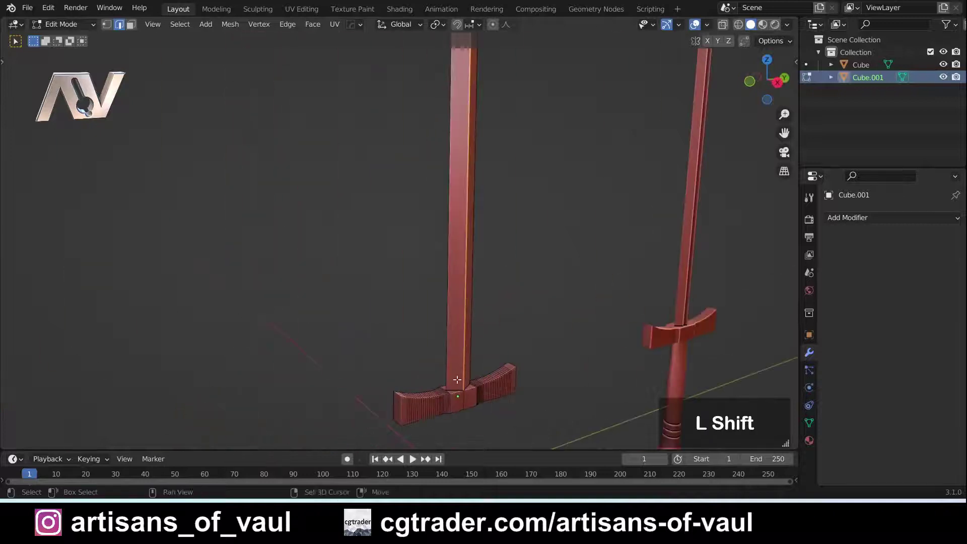
# Bevel the selected ridge edges inward into a groove, about 0.287 m wide with 16 segments and a shape of about 0.044.
pyautogui.keyDown('shift'); pyautogui.moveTo(453, 368); pyautogui.dragTo(306, 353, button='middle'); pyautogui.keyUp('shift')
pyautogui.scroll(5, 350, 266)
pyautogui.keyDown('shift'); pyautogui.moveTo(305, 353); pyautogui.dragTo(330, 339, button='middle'); pyautogui.keyUp('shift')
pyautogui.scroll(5, 330, 338)
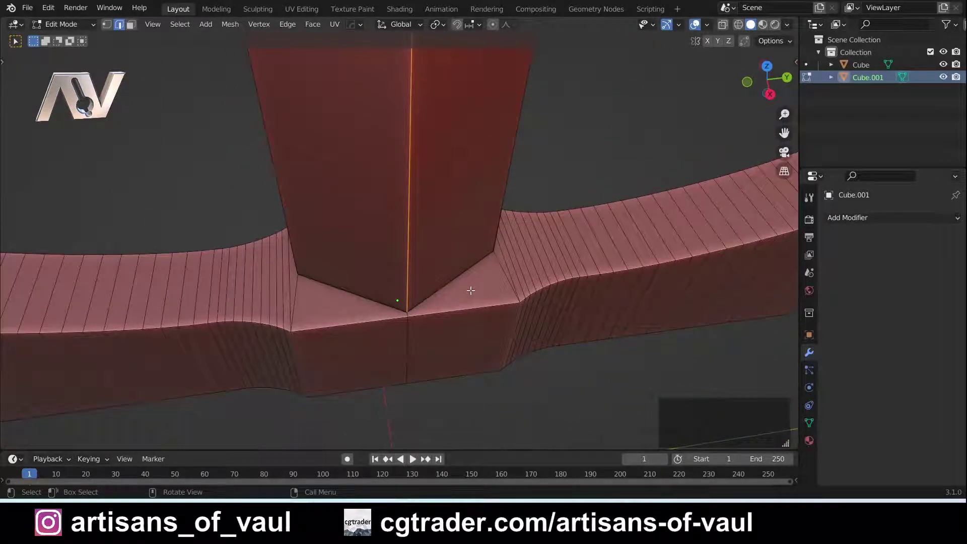
pyautogui.hotkey('ctrl', 'b')
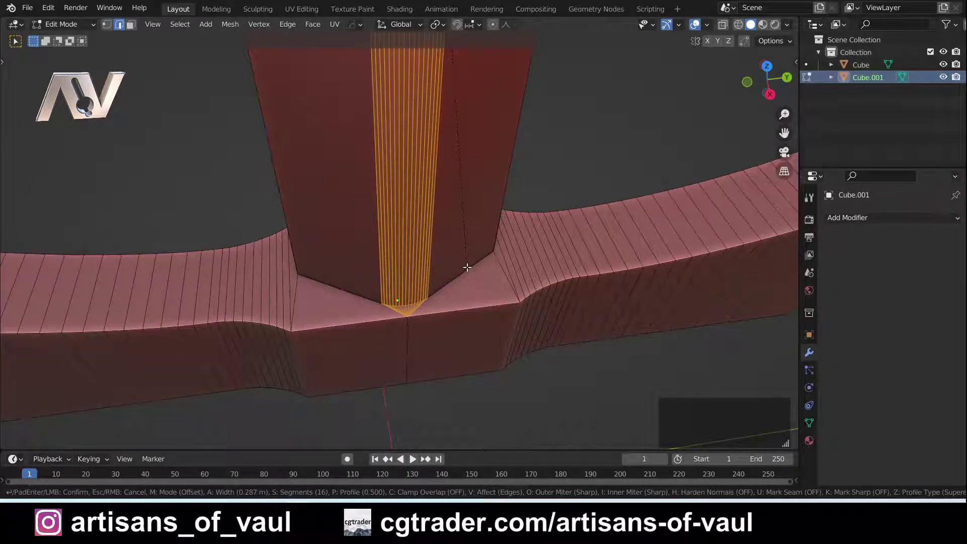
pyautogui.press('p')
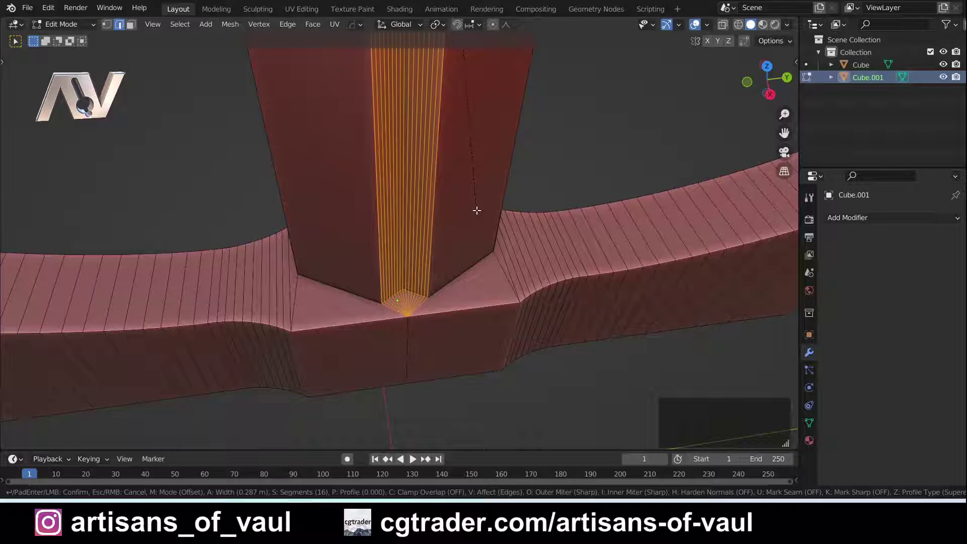
pyautogui.click(496, 247)
# Switch to object mode and examine the groove along the blade up to its upper end.
pyautogui.scroll(-4, 497, 244)
pyautogui.keyDown('shift'); pyautogui.moveTo(497, 244); pyautogui.dragTo(425, 341, button='middle'); pyautogui.keyUp('shift')
pyautogui.scroll(3, 439, 293)
pyautogui.press('Tab')
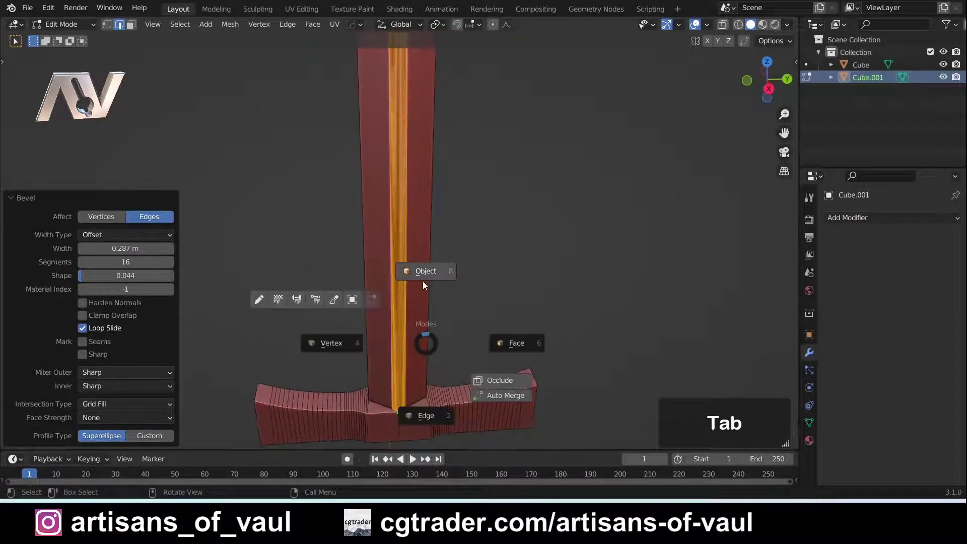
pyautogui.click(422, 282)
pyautogui.moveTo(414, 304); pyautogui.dragTo(336, 247, button='middle')
pyautogui.scroll(-4, 383, 225)
pyautogui.scroll(7, 359, 237)
# In vertex selection, select the groove's pointed upper vertices on both blade faces and raise them about 0.257 m along Z.
pyautogui.press('Tab')
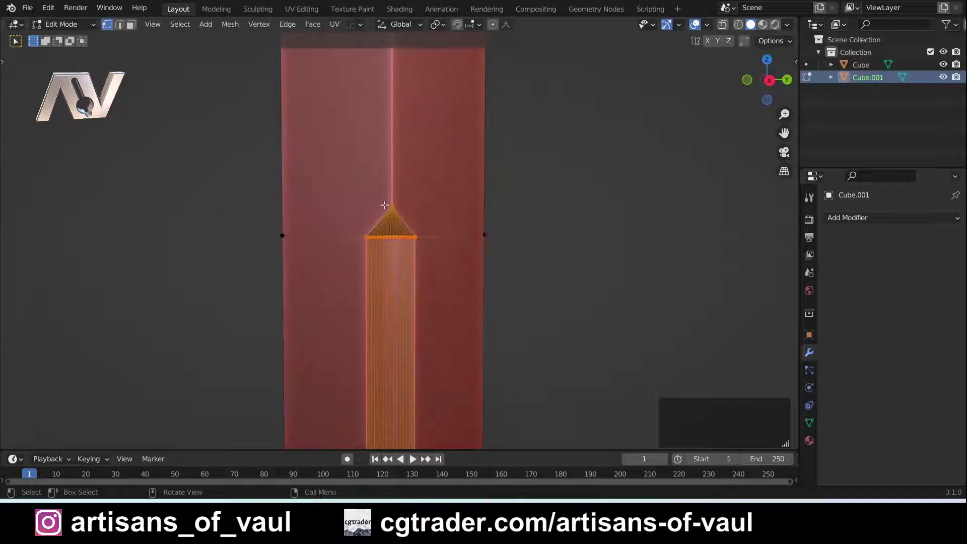
pyautogui.click(392, 204)
pyautogui.moveTo(322, 203); pyautogui.dragTo(242, 191, button='middle')
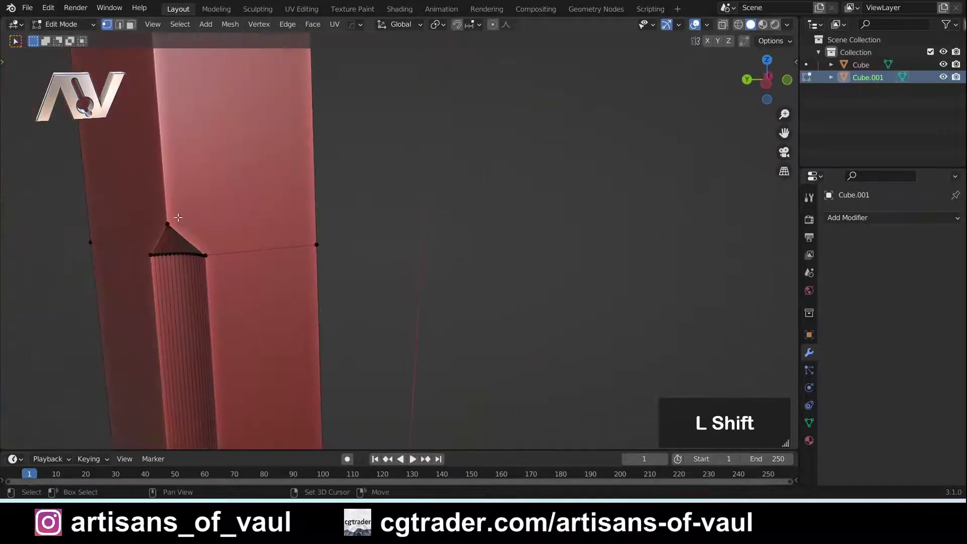
pyautogui.keyDown('shift'); pyautogui.click(171, 222); pyautogui.keyUp('shift')
pyautogui.moveTo(358, 237); pyautogui.dragTo(356, 262, button='middle')
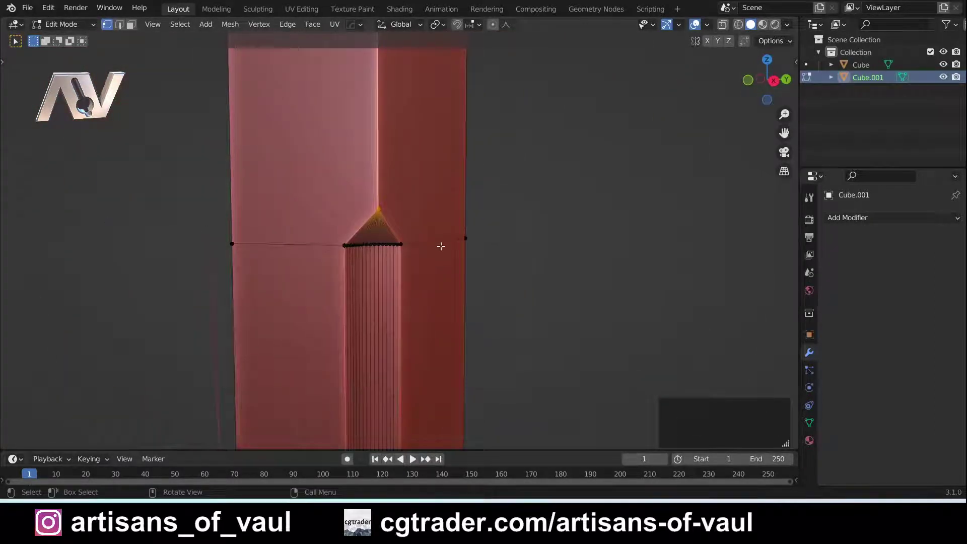
pyautogui.press('g')
pyautogui.press('z')
pyautogui.click(435, 225)
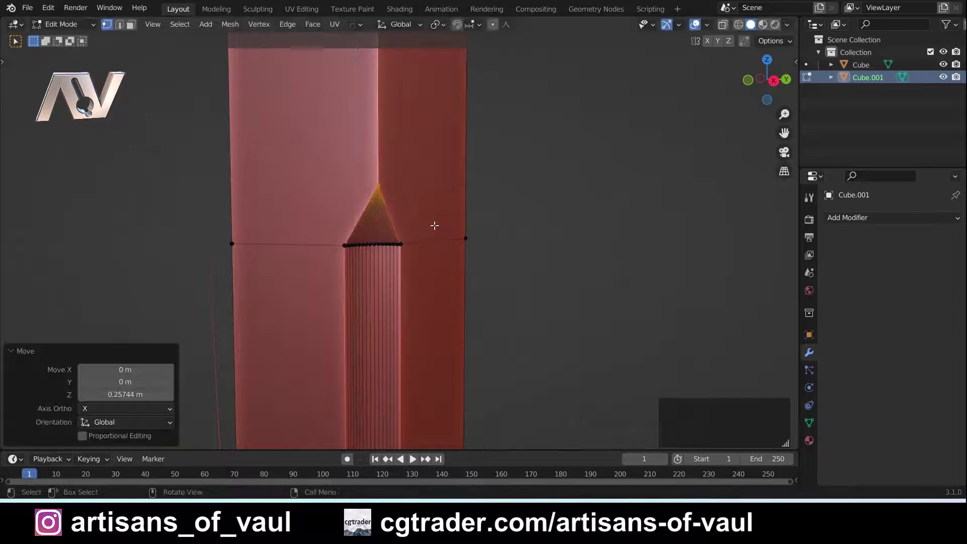
# Following the reference's groove end, bevel the edge loop below the groove's point about 0.334 m with 16 segments and shape 0.614.
pyautogui.moveTo(434, 225); pyautogui.dragTo(368, 237, button='middle')
pyautogui.scroll(5, 319, 199)
pyautogui.keyDown('shift'); pyautogui.moveTo(320, 199); pyautogui.dragTo(420, 223, button='middle'); pyautogui.keyUp('shift')
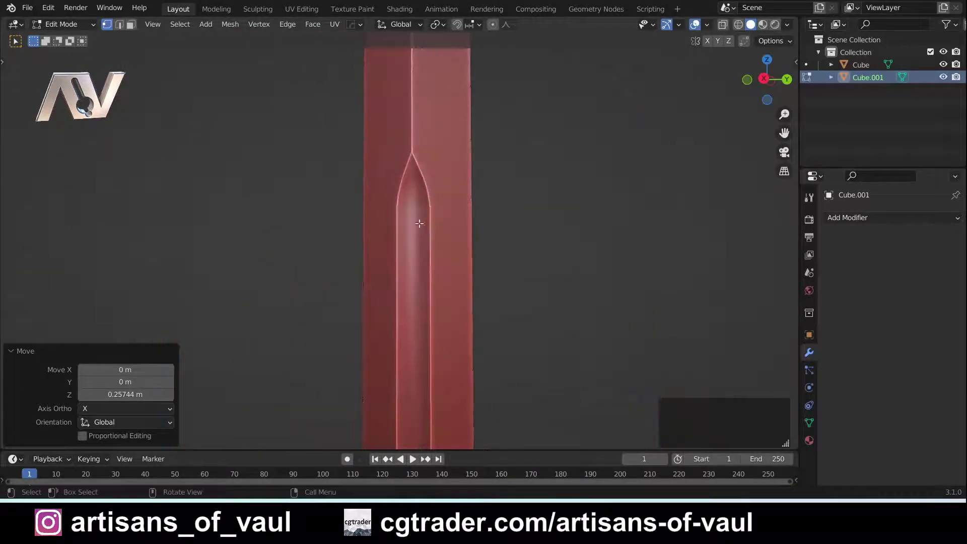
pyautogui.scroll(2, 419, 223)
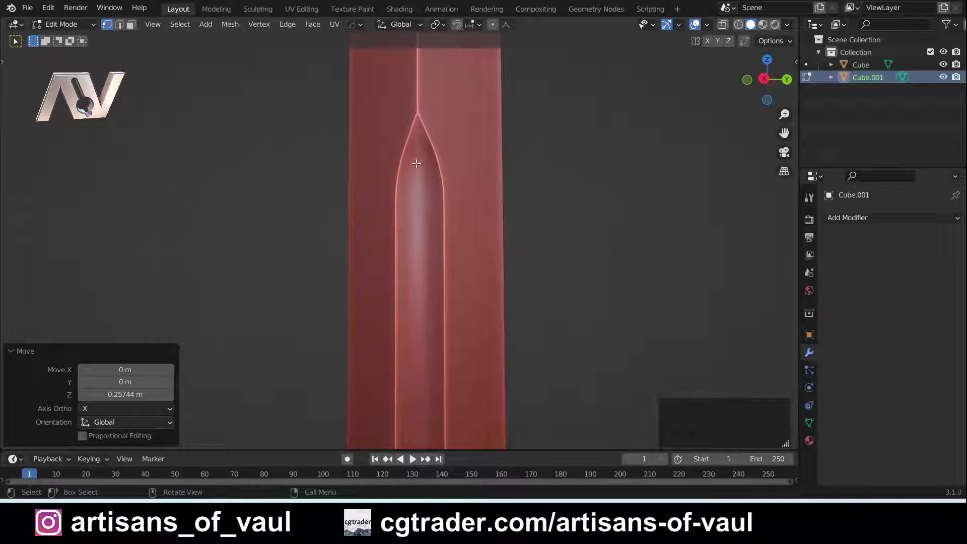
pyautogui.scroll(-11, 440, 195)
pyautogui.keyDown('shift'); pyautogui.moveTo(205, 240); pyautogui.dragTo(421, 209, button='middle'); pyautogui.keyUp('shift')
pyautogui.scroll(11, 388, 209)
pyautogui.keyDown('alt'); pyautogui.click(441, 189); pyautogui.keyUp('alt')
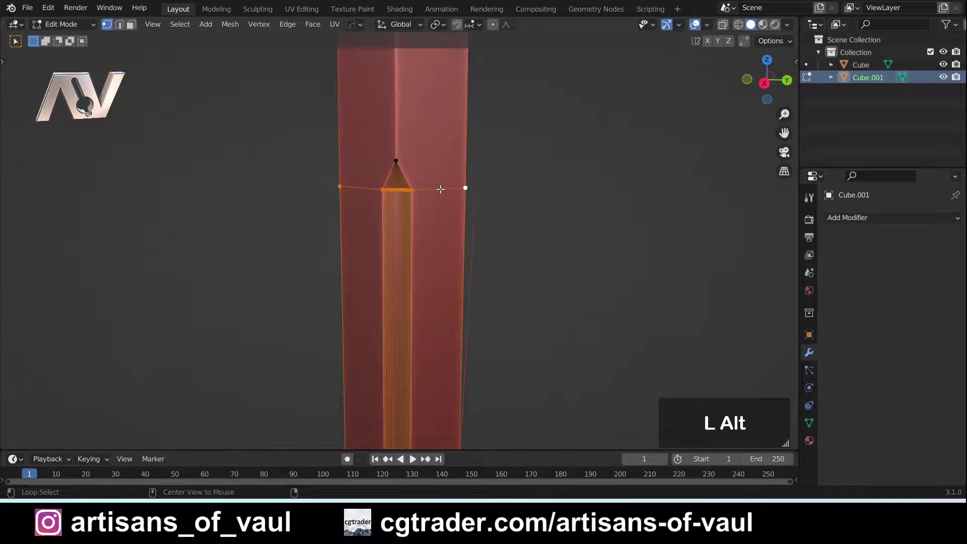
pyautogui.scroll(4, 440, 189)
pyautogui.keyDown('shift'); pyautogui.moveTo(487, 166); pyautogui.dragTo(487, 263, button='middle'); pyautogui.keyUp('shift')
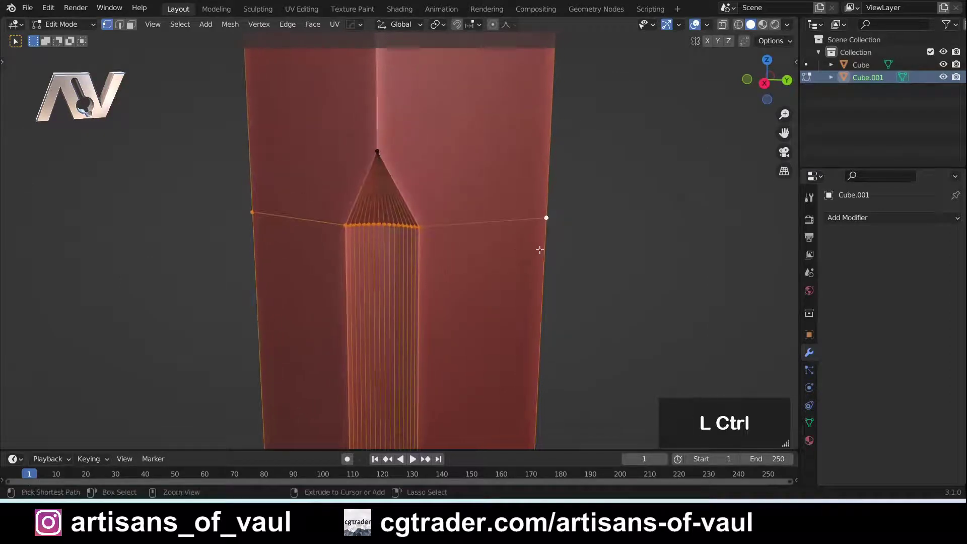
pyautogui.hotkey('ctrl', 'b')
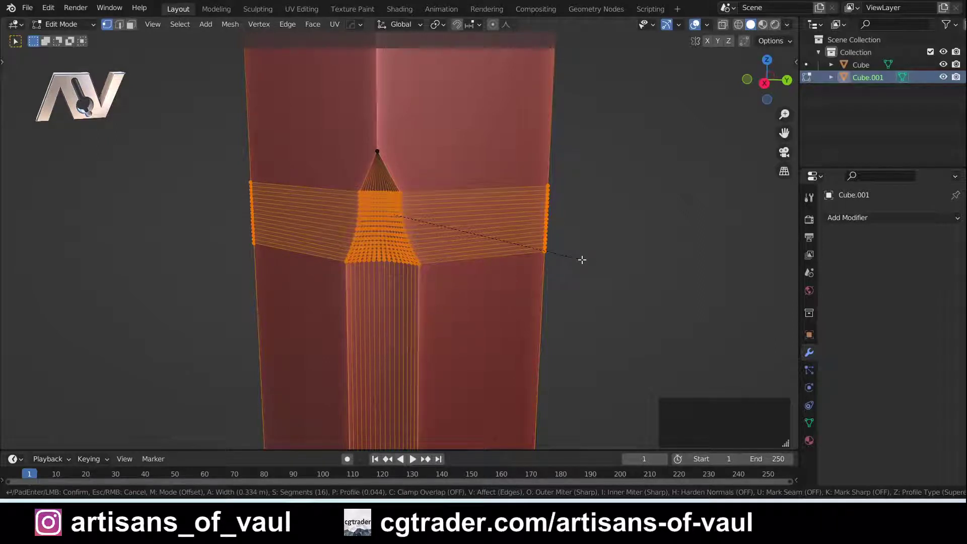
pyautogui.press('p')
pyautogui.click(608, 261)
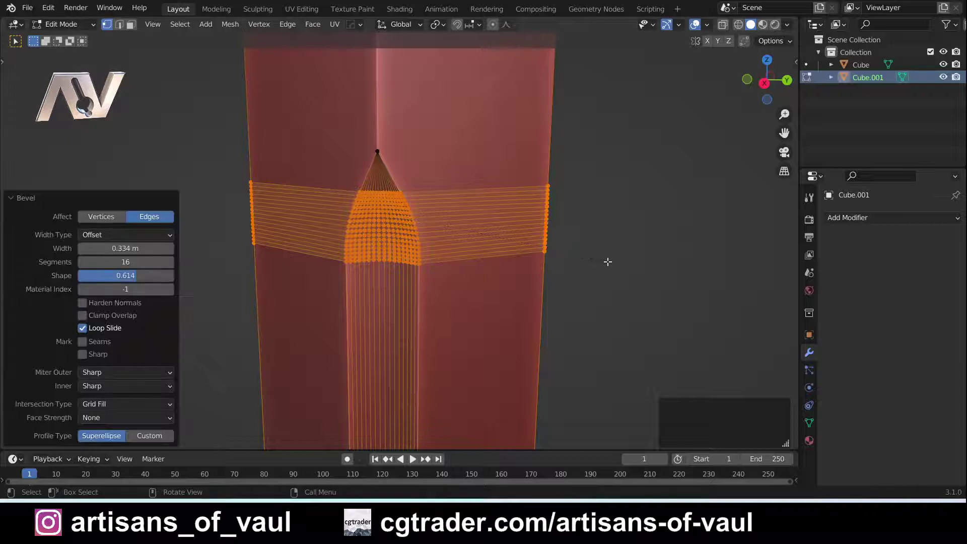
# Leave edit mode and compare the grooved blade and crossguard with the reference sword.
pyautogui.press('Tab')
pyautogui.scroll(-5, 538, 211)
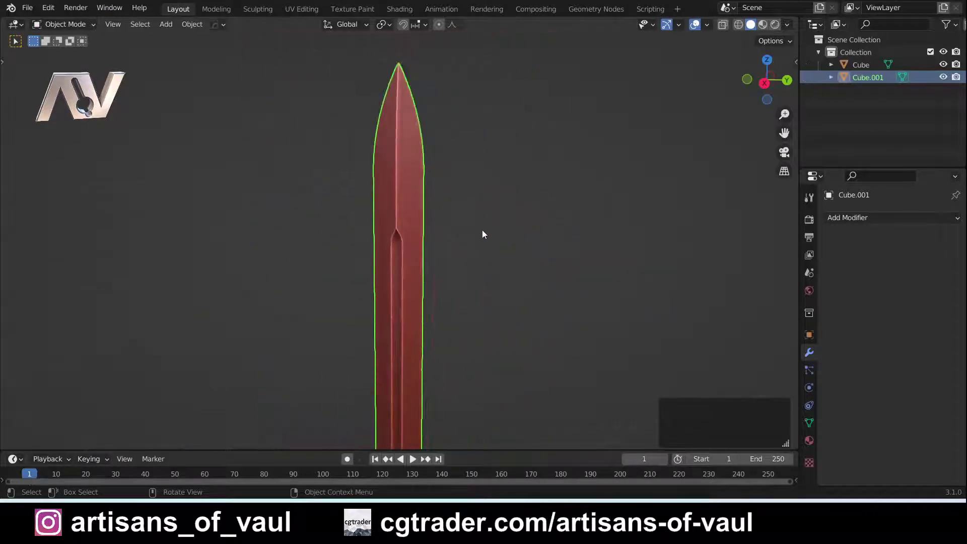
pyautogui.scroll(-5, 531, 341)
pyautogui.keyDown('shift'); pyautogui.moveTo(511, 325); pyautogui.dragTo(381, 303, button='middle'); pyautogui.keyUp('shift')
pyautogui.keyDown('shift'); pyautogui.moveTo(367, 375); pyautogui.dragTo(325, 214, button='middle'); pyautogui.keyUp('shift')
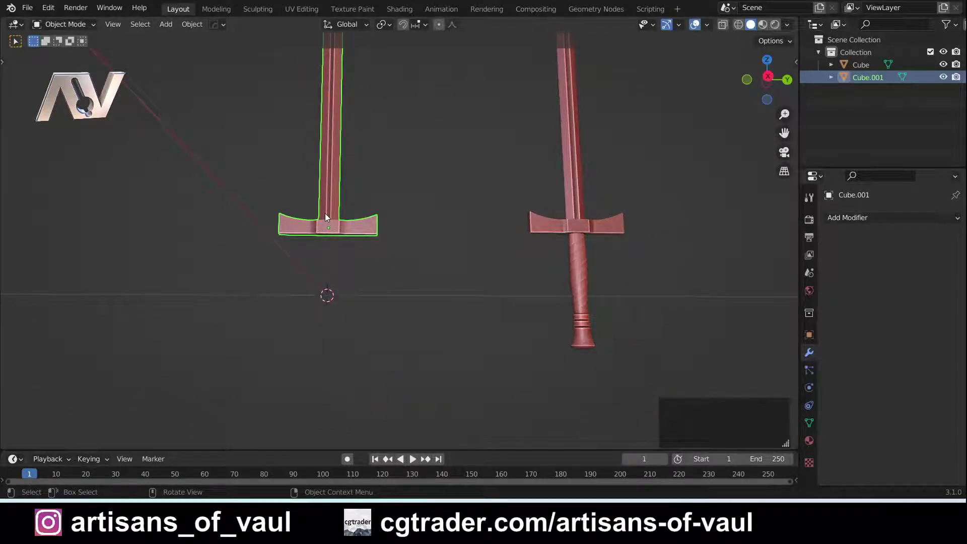
# Examine the reference sword's handle, collar rings and pommel beneath its crossguard and compare them with the unfinished sword.
pyautogui.scroll(2, 325, 213)
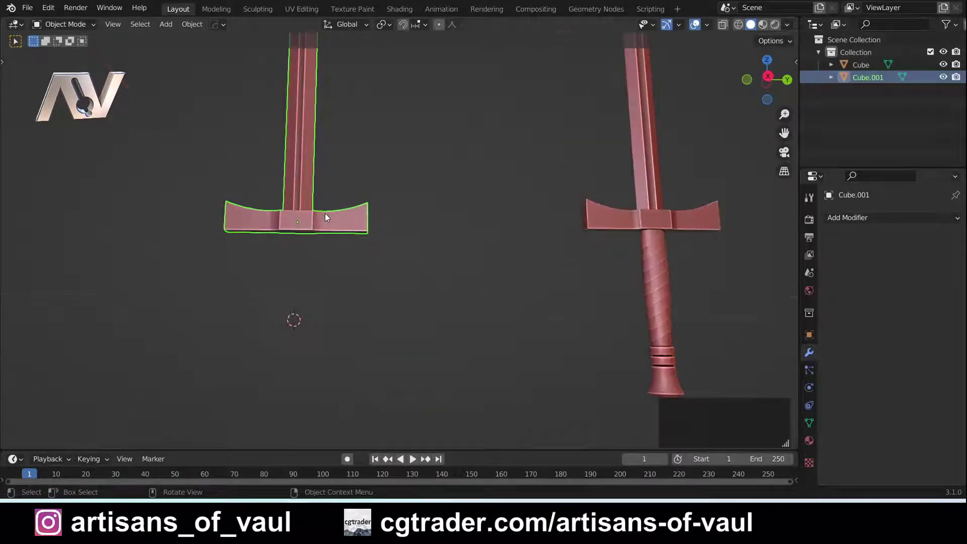
pyautogui.keyDown('shift'); pyautogui.moveTo(566, 265); pyautogui.dragTo(435, 228, button='middle'); pyautogui.keyUp('shift')
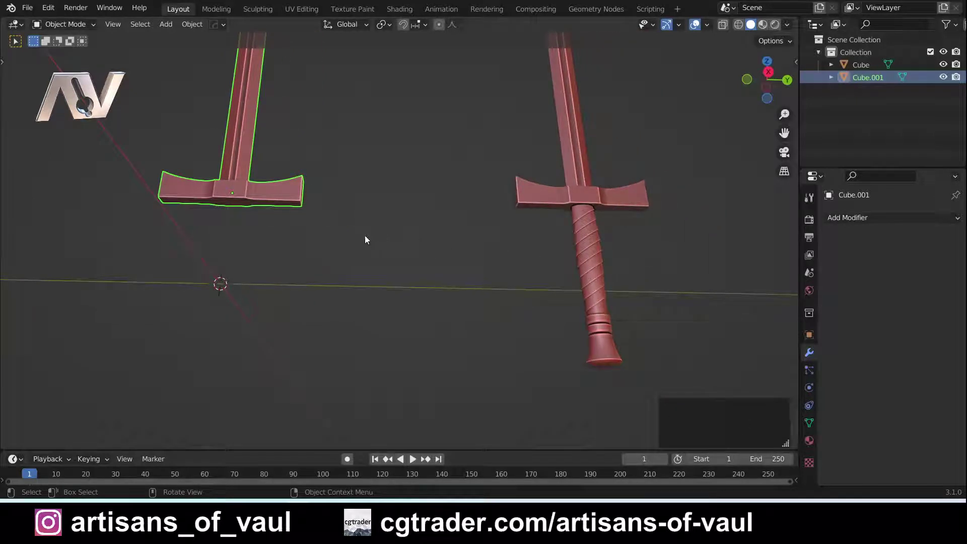
pyautogui.scroll(-1, 314, 235)
pyautogui.moveTo(313, 234); pyautogui.dragTo(276, 252, button='middle')
pyautogui.scroll(4, 365, 219)
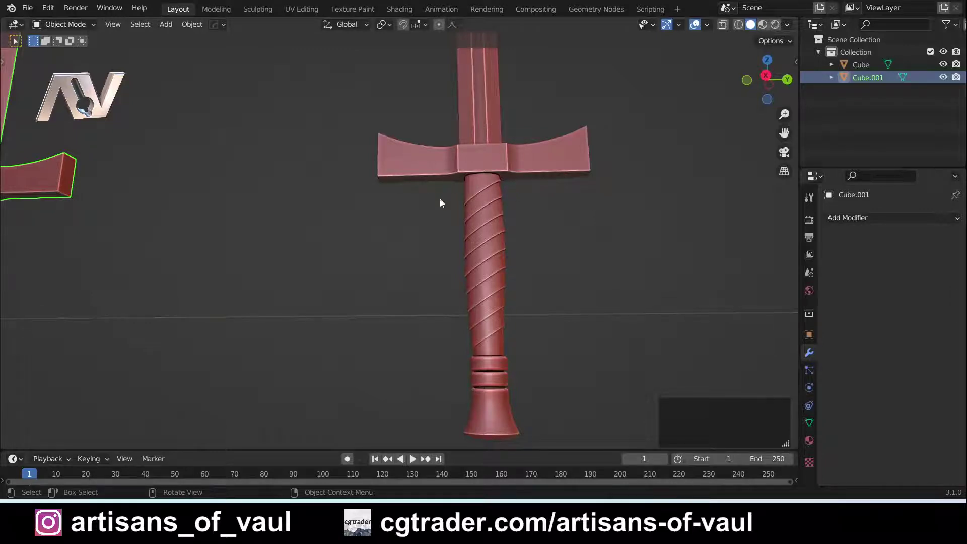
pyautogui.scroll(-2, 464, 203)
pyautogui.keyDown('shift'); pyautogui.moveTo(247, 199); pyautogui.dragTo(513, 223, button='middle'); pyautogui.keyUp('shift')
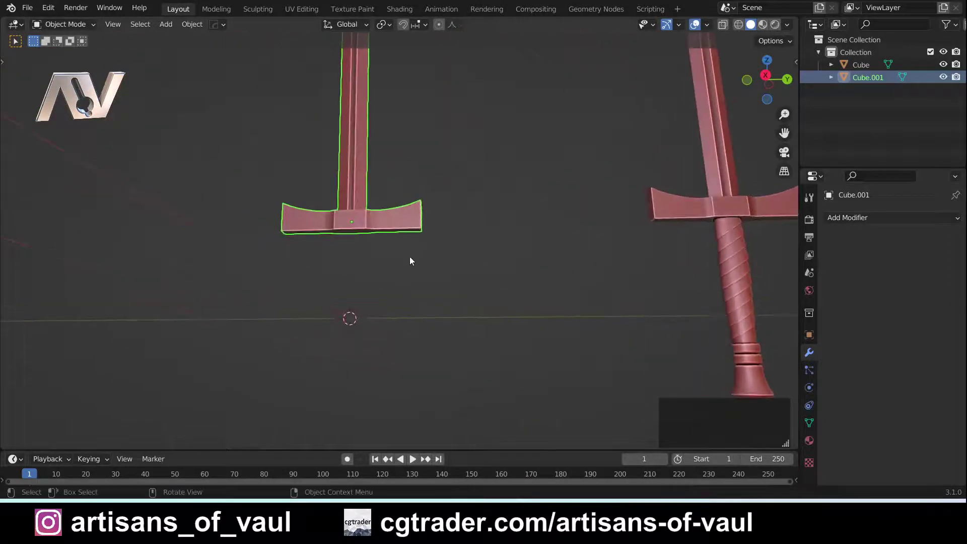
pyautogui.moveTo(409, 256); pyautogui.dragTo(378, 261, button='middle')
pyautogui.keyDown('shift'); pyautogui.moveTo(706, 307); pyautogui.dragTo(549, 274, button='middle'); pyautogui.keyUp('shift')
pyautogui.keyDown('shift'); pyautogui.moveTo(295, 267); pyautogui.dragTo(395, 219, button='middle'); pyautogui.keyUp('shift')
# In edge selection, select the outline edges and the centre edge of the underside of the crossguard's central block.
pyautogui.scroll(4, 396, 247)
pyautogui.scroll(4, 403, 222)
pyautogui.press('Tab')
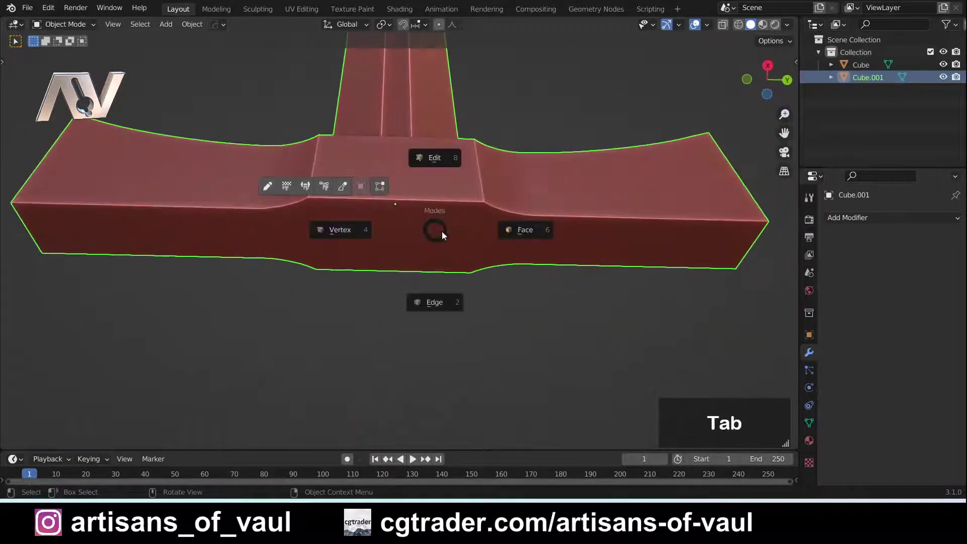
pyautogui.click(432, 302)
pyautogui.scroll(2, 378, 239)
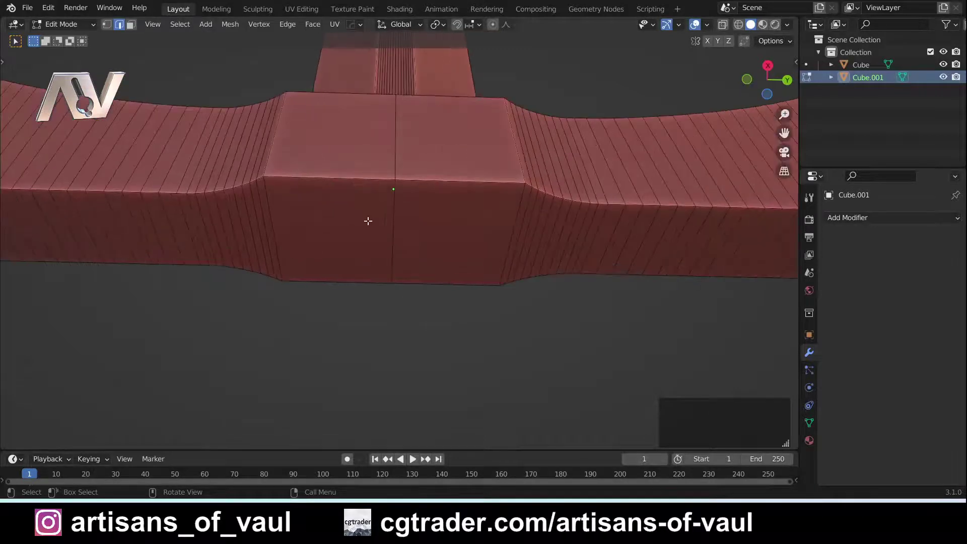
pyautogui.moveTo(367, 218); pyautogui.dragTo(374, 188, button='middle')
pyautogui.keyDown('shift'); pyautogui.click(368, 174); pyautogui.keyUp('shift')
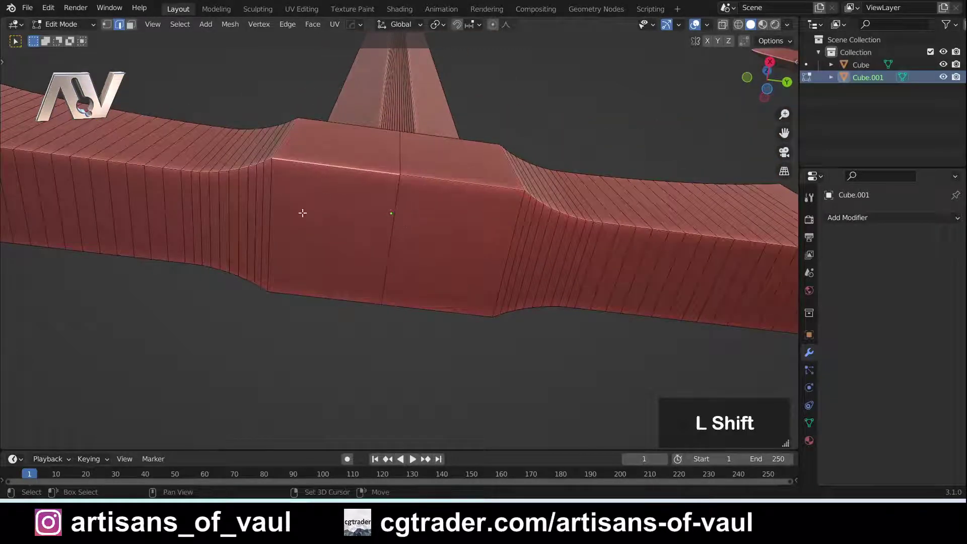
pyautogui.keyDown('shift'); pyautogui.click(270, 222); pyautogui.keyUp('shift')
pyautogui.keyDown('shift'); pyautogui.click(322, 297); pyautogui.keyUp('shift')
pyautogui.keyDown('shift'); pyautogui.click(438, 309); pyautogui.keyUp('shift')
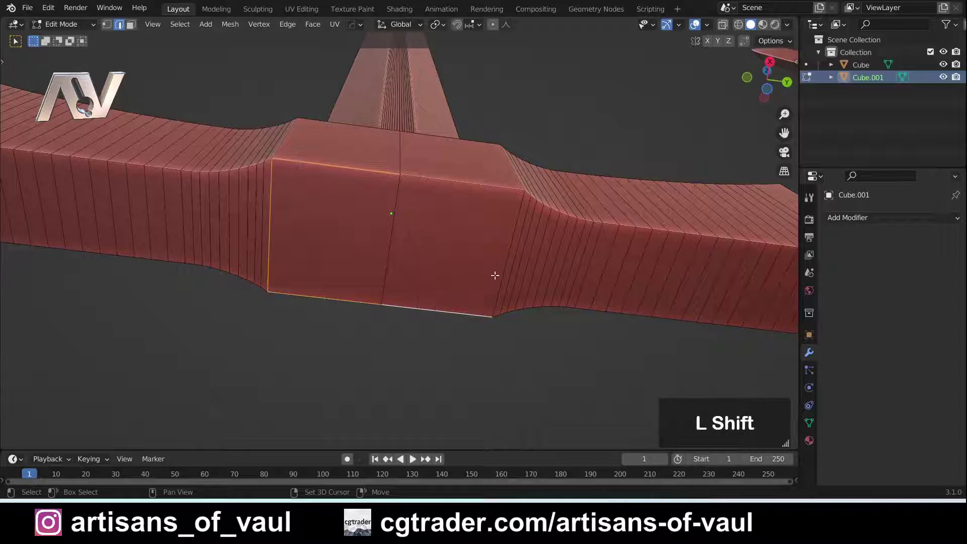
pyautogui.keyDown('shift'); pyautogui.click(500, 263); pyautogui.keyUp('shift')
pyautogui.keyDown('shift'); pyautogui.click(444, 186); pyautogui.keyUp('shift')
pyautogui.keyDown('shift'); pyautogui.click(399, 227); pyautogui.keyUp('shift')
pyautogui.moveTo(406, 238); pyautogui.dragTo(400, 233, button='middle')
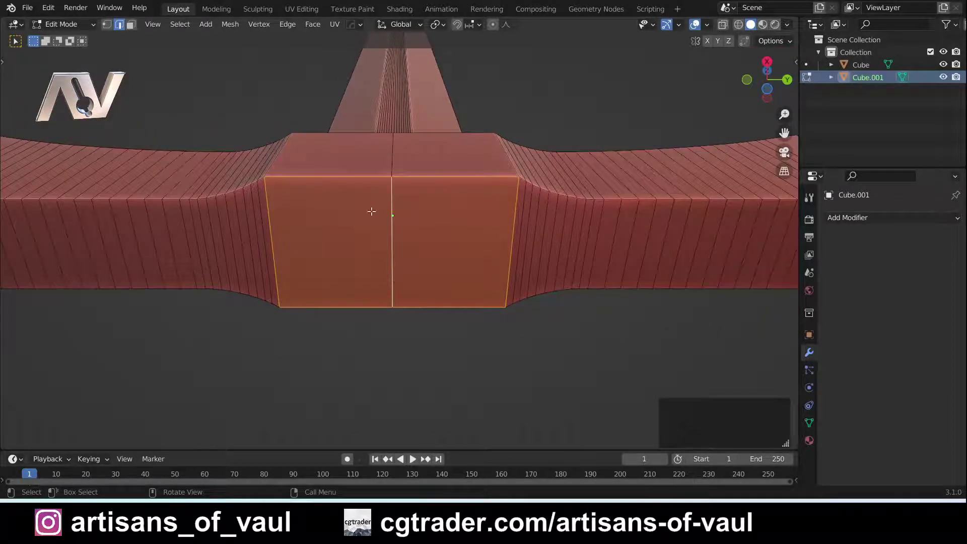
# Subdivide the selected underside edges of the crossguard's central block with 8 cuts.
pyautogui.click(285, 25)
pyautogui.click(309, 107)
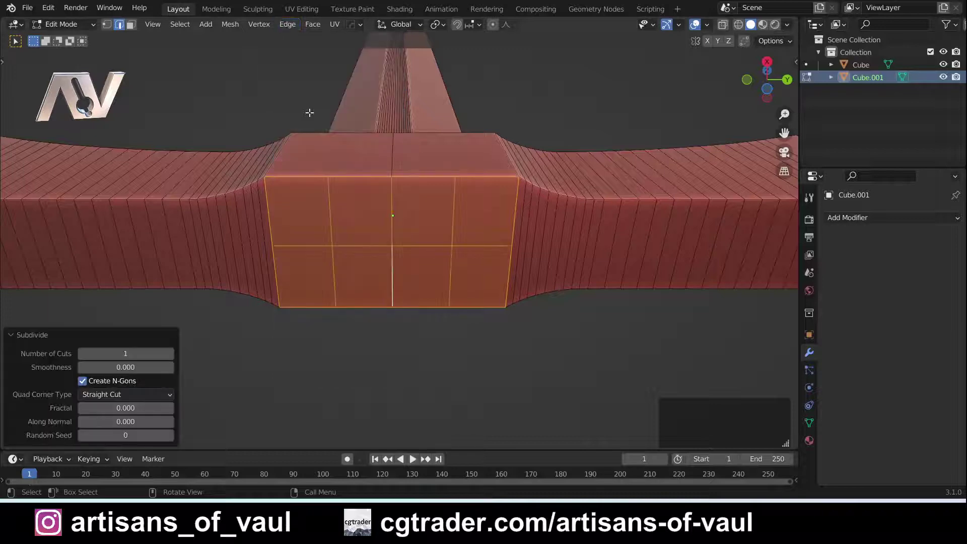
pyautogui.click(170, 354)
pyautogui.click(170, 353)
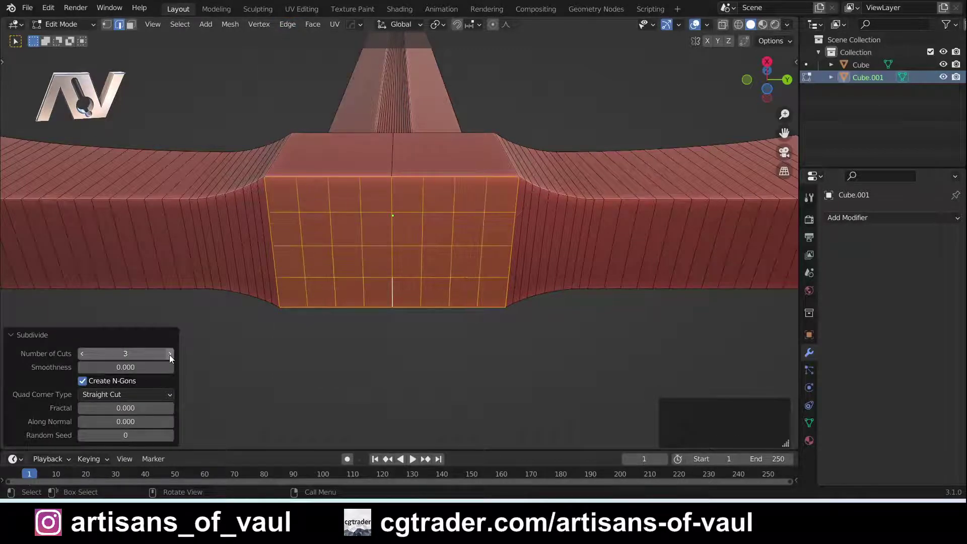
pyautogui.click(170, 354)
pyautogui.click(169, 354)
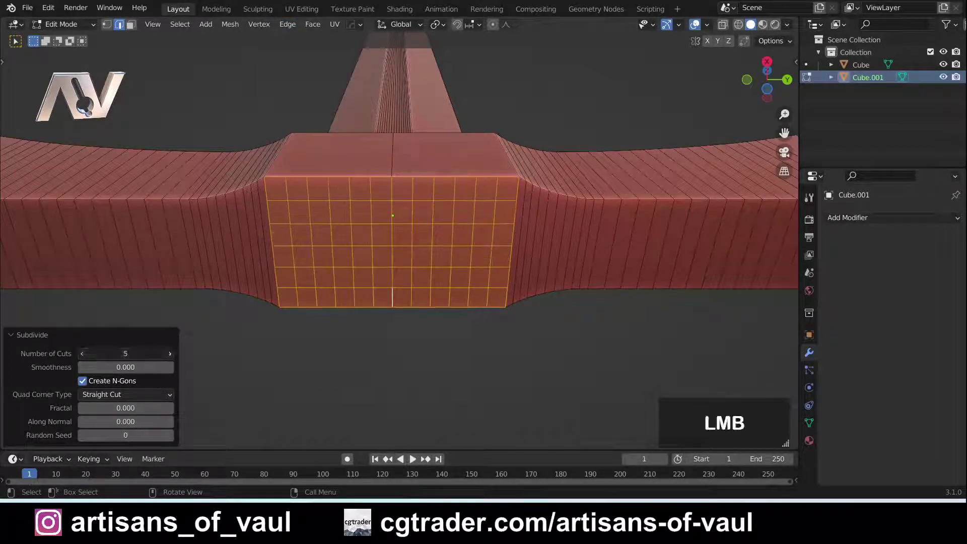
pyautogui.click(170, 354)
pyautogui.click(170, 354)
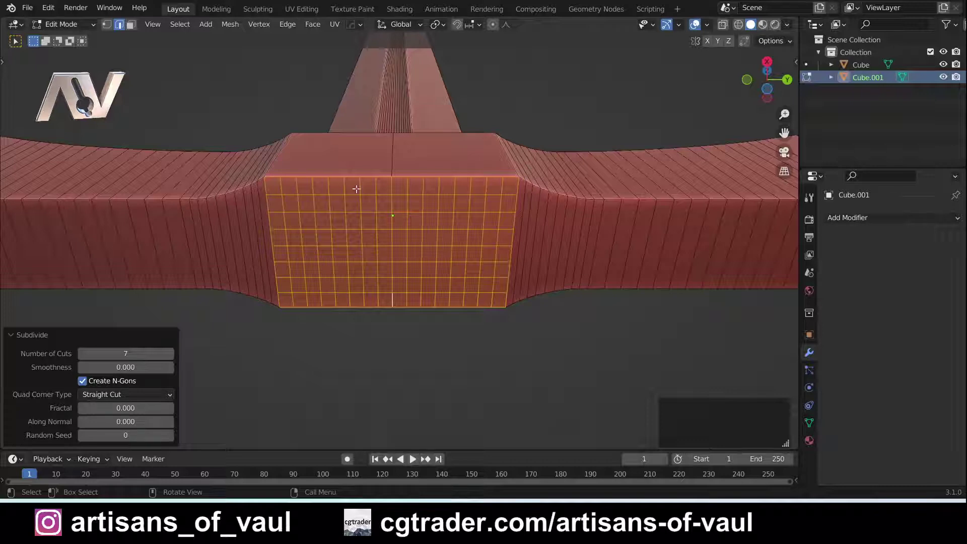
pyautogui.click(170, 353)
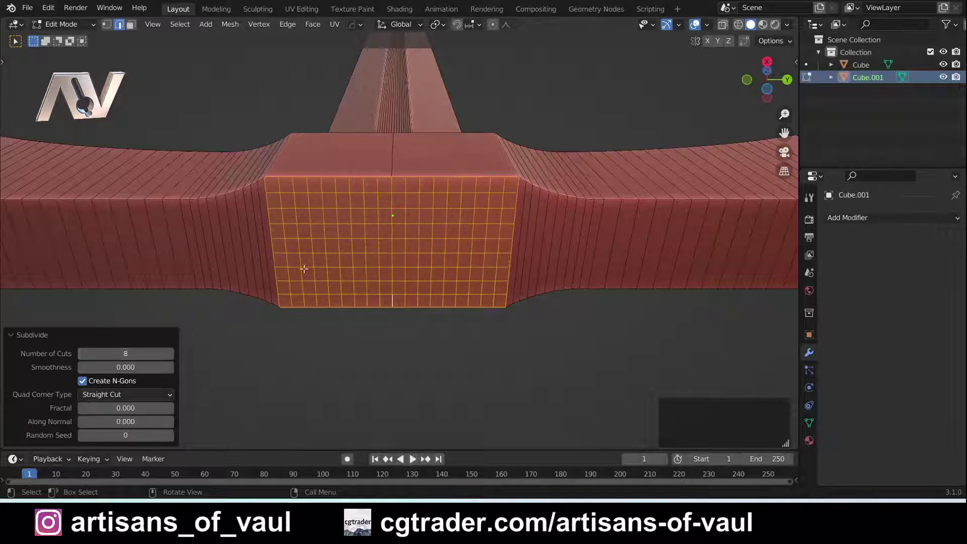
# In face selection, select the inner grid faces of the underside, leaving the outer ring, and merge them into a single face.
pyautogui.moveTo(305, 258); pyautogui.dragTo(284, 209, button='middle')
pyautogui.press('Tab')
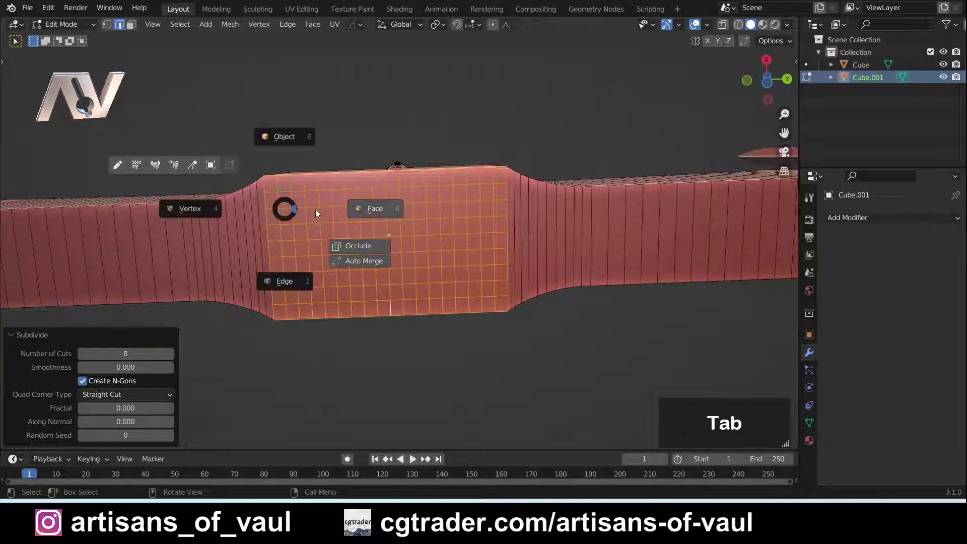
pyautogui.click(312, 202)
pyautogui.moveTo(286, 201); pyautogui.dragTo(486, 291)
pyautogui.keyDown('shift'); pyautogui.click(486, 192); pyautogui.keyUp('shift')
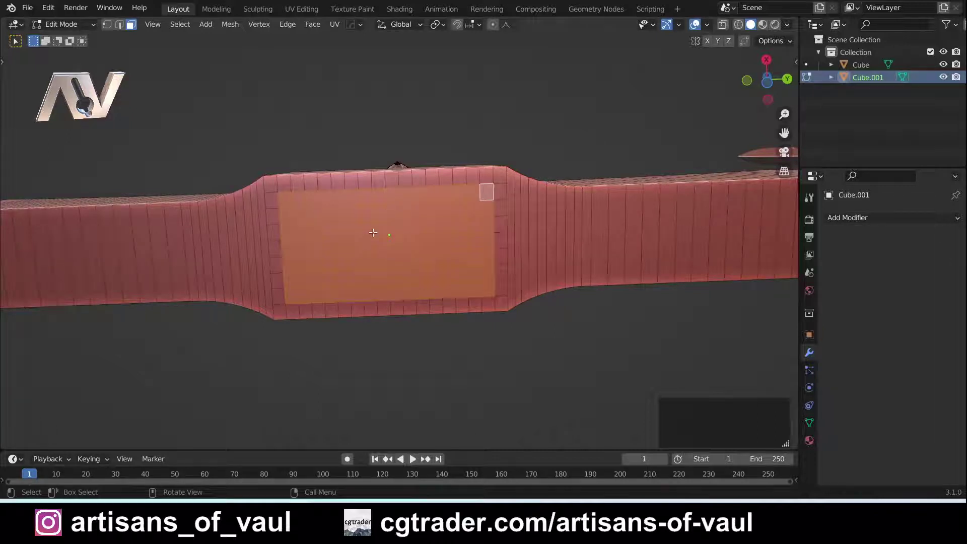
pyautogui.press('f')
# Round the merged underside face into an oval using To Sphere with a factor of 1.000.
pyautogui.scroll(2, 346, 238)
pyautogui.keyDown('shift'); pyautogui.moveTo(302, 240); pyautogui.dragTo(363, 276, button='middle'); pyautogui.keyUp('shift')
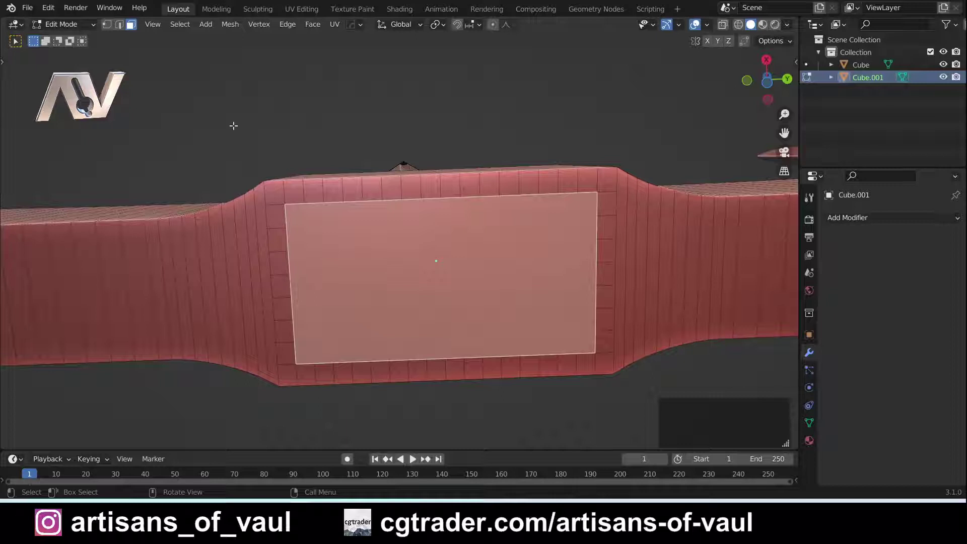
pyautogui.click(230, 24)
pyautogui.moveTo(241, 40)
pyautogui.hotkey('shift', 'alt', 's')
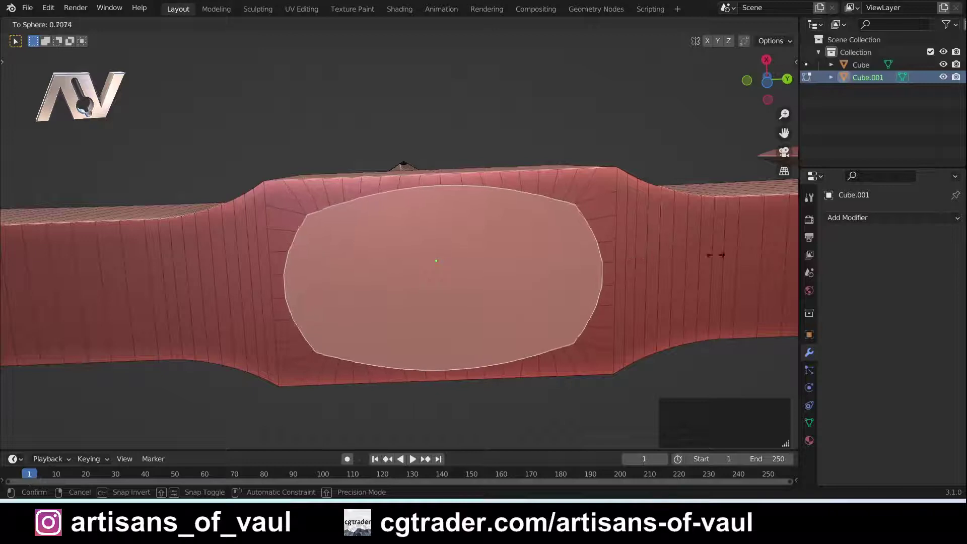
pyautogui.click(330, 292)
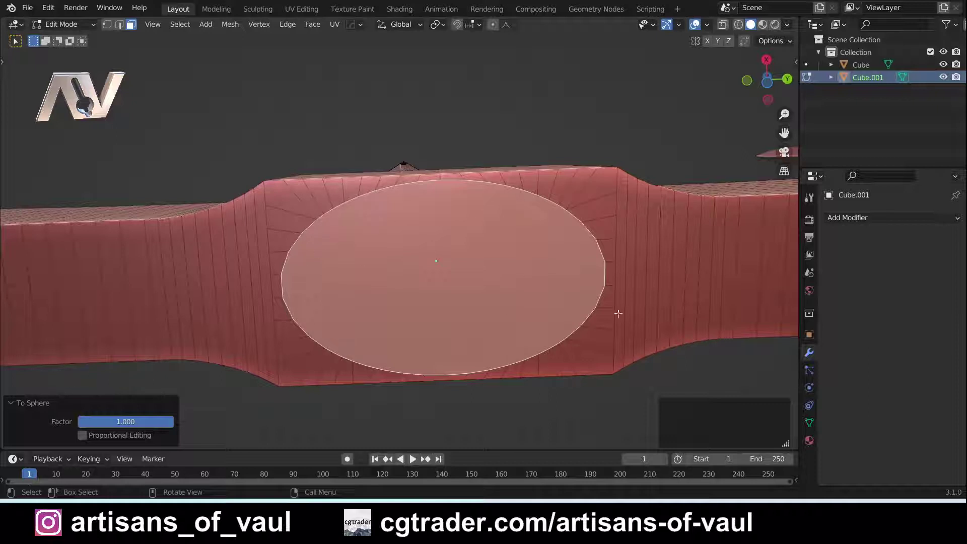
# Show the transform values, check the sword's scale in object mode, and return to face editing.
pyautogui.scroll(-2, 423, 230)
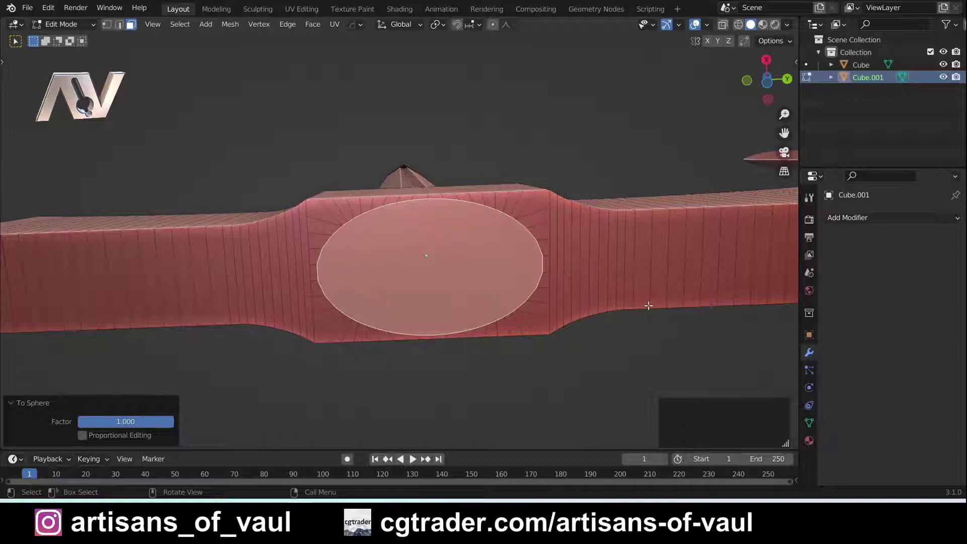
pyautogui.press('n')
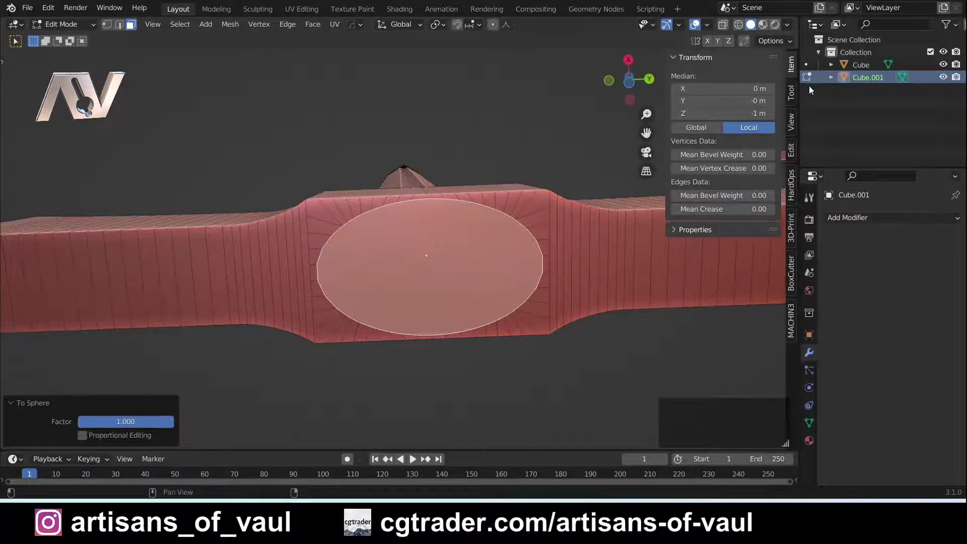
pyautogui.press('Tab')
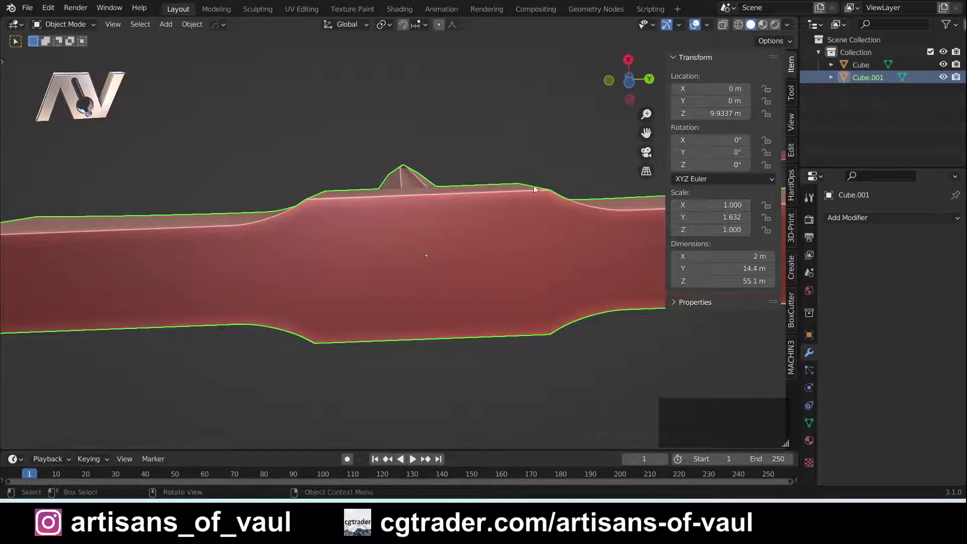
pyautogui.moveTo(533, 186); pyautogui.dragTo(458, 238, button='middle')
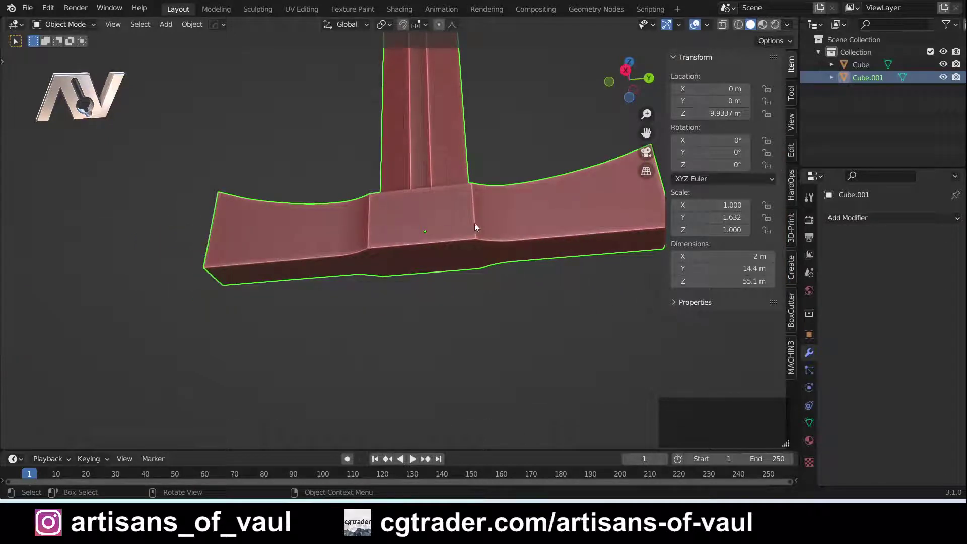
pyautogui.scroll(3, 468, 277)
pyautogui.moveTo(489, 292); pyautogui.dragTo(523, 239, button='middle')
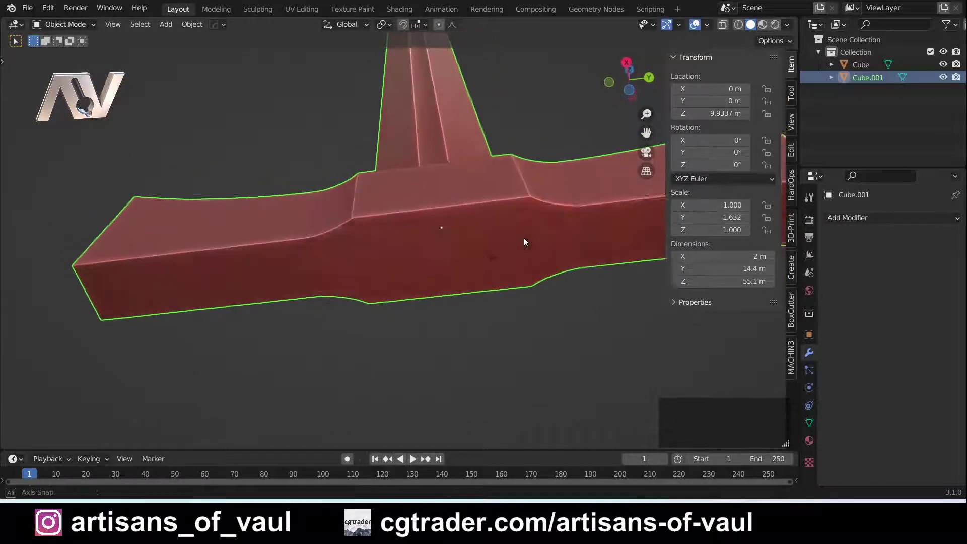
pyautogui.press('Tab')
pyautogui.click(560, 259)
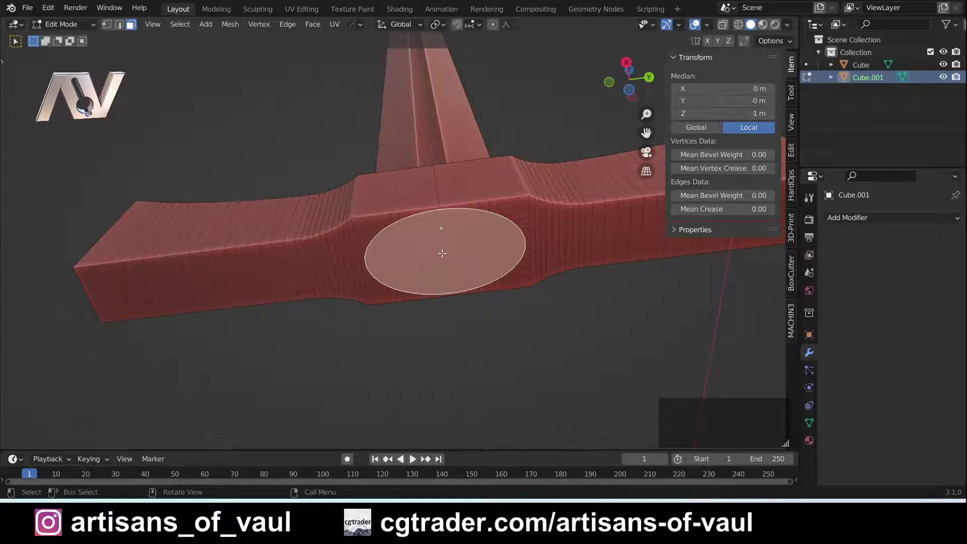
# Examine the oval underside face against the reference sword's handle.
pyautogui.scroll(-2, 453, 241)
pyautogui.moveTo(442, 194); pyautogui.dragTo(446, 229, button='middle')
pyautogui.scroll(-3, 451, 264)
pyautogui.scroll(2, 446, 229)
pyautogui.moveTo(346, 222); pyautogui.dragTo(349, 192, button='middle')
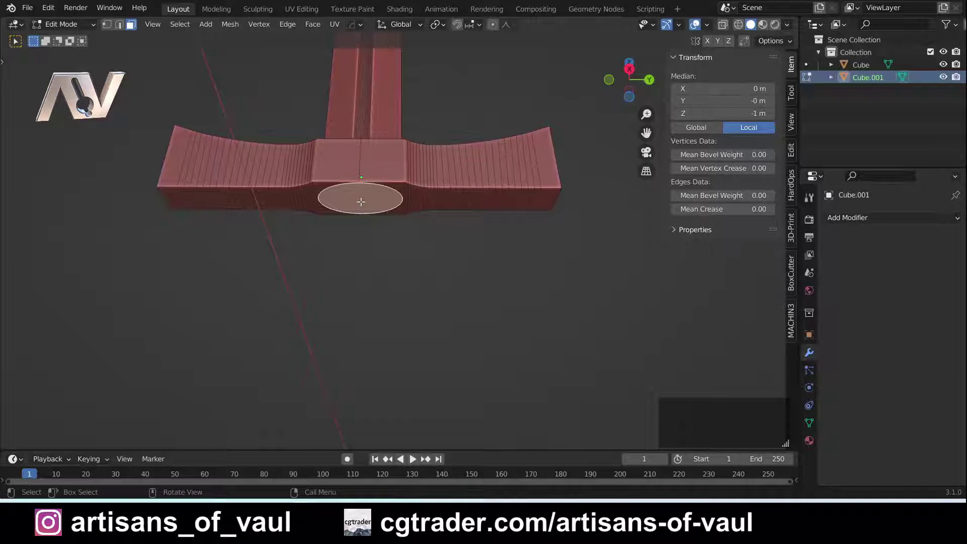
pyautogui.scroll(-2, 363, 198)
pyautogui.scroll(4, 364, 199)
pyautogui.keyDown('shift'); pyautogui.moveTo(313, 207); pyautogui.dragTo(434, 222, button='middle'); pyautogui.keyUp('shift')
pyautogui.scroll(-4, 591, 186)
pyautogui.keyDown('shift'); pyautogui.moveTo(591, 186); pyautogui.dragTo(318, 205, button='middle'); pyautogui.keyUp('shift')
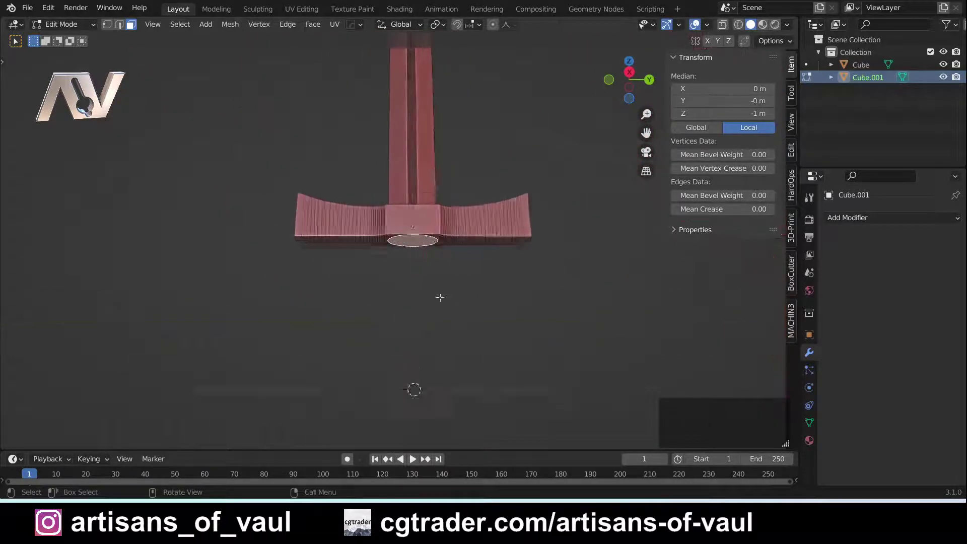
pyautogui.keyDown('shift'); pyautogui.moveTo(440, 297); pyautogui.dragTo(514, 306, button='middle'); pyautogui.keyUp('shift')
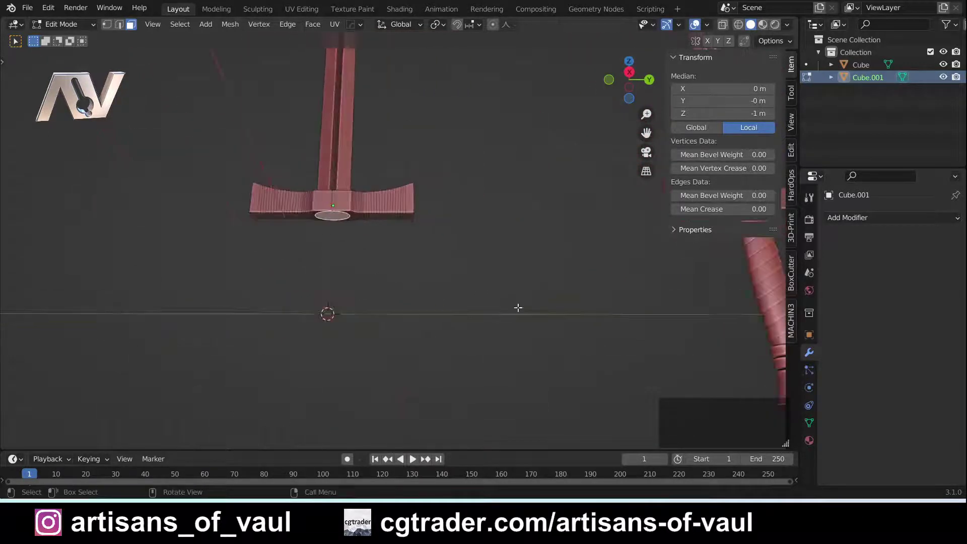
pyautogui.scroll(-3, 495, 282)
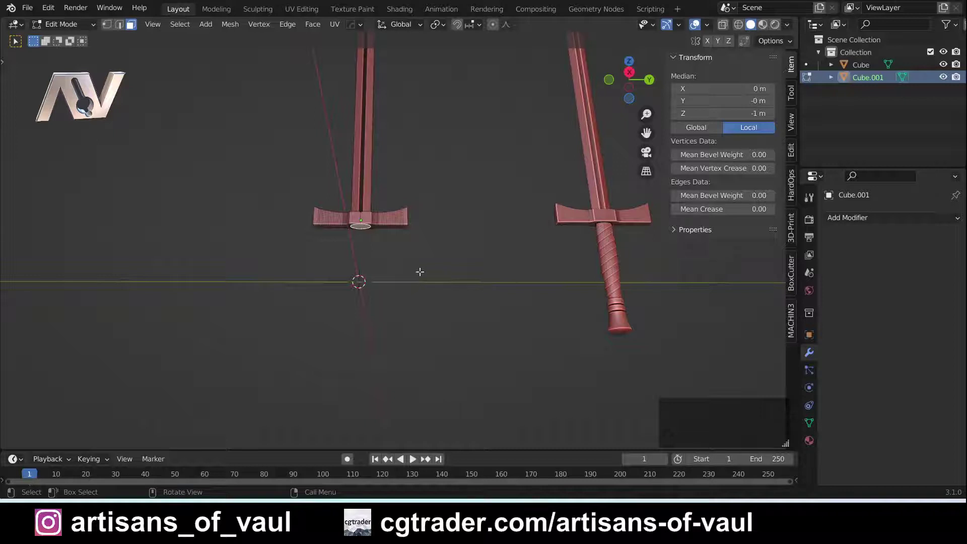
# Extrude the oval face about 1.305 m downward to form a collar below the crossguard.
pyautogui.scroll(7, 315, 248)
pyautogui.keyDown('shift'); pyautogui.moveTo(315, 249); pyautogui.dragTo(444, 286, button='middle'); pyautogui.keyUp('shift')
pyautogui.scroll(4, 408, 276)
pyautogui.press('e')
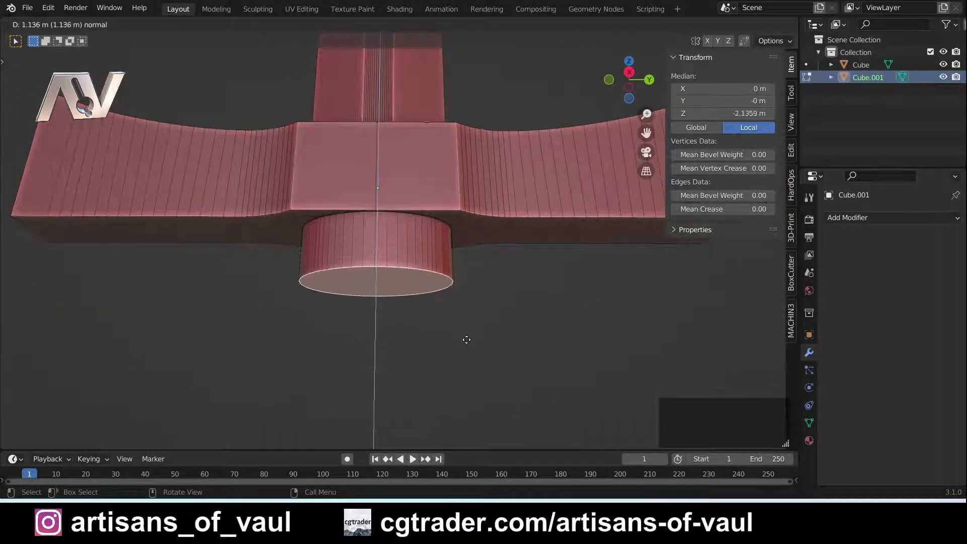
pyautogui.click(467, 347)
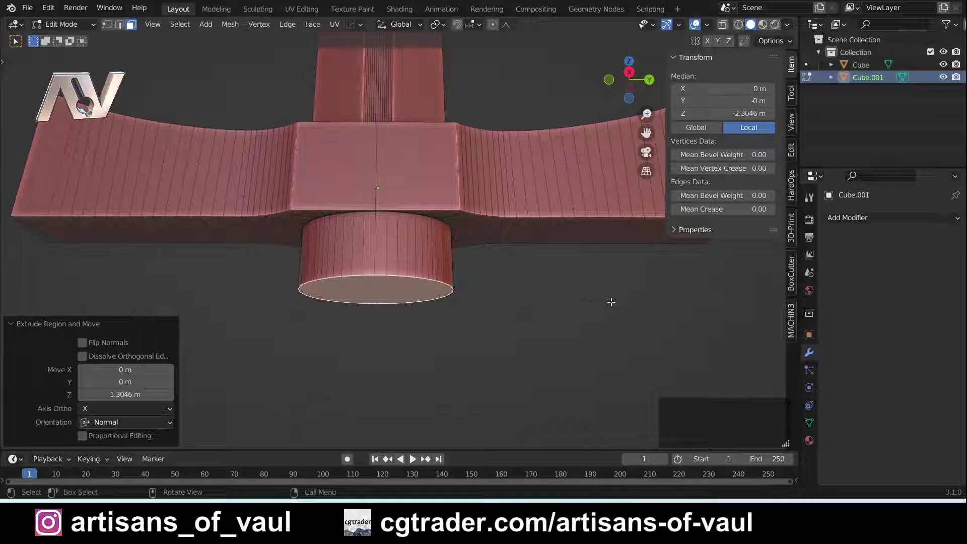
# Inset the collar's end face about 0.127 m and extrude it about 11.045 m downward as the handle.
pyautogui.press('i')
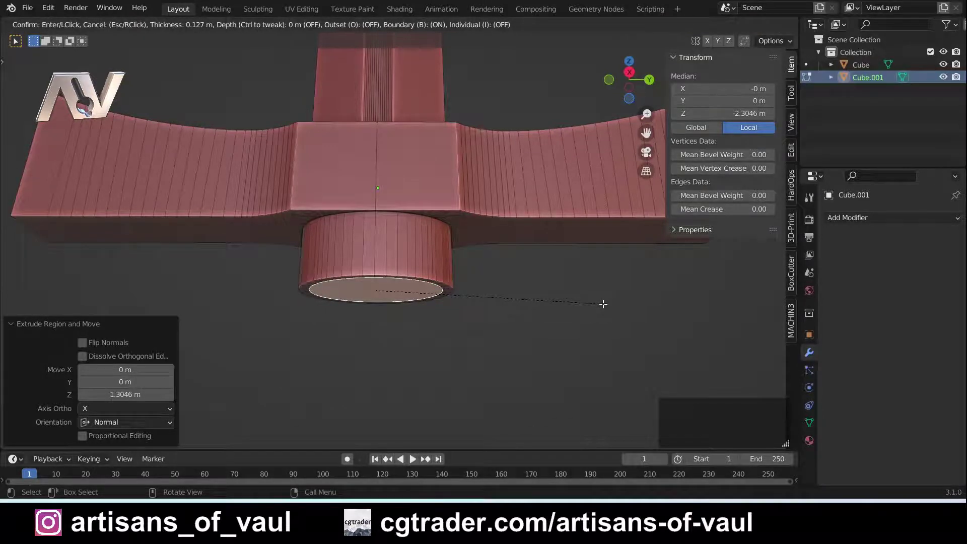
pyautogui.click(604, 304)
pyautogui.scroll(-5, 603, 304)
pyautogui.keyDown('shift'); pyautogui.moveTo(435, 302); pyautogui.dragTo(434, 201, button='middle'); pyautogui.keyUp('shift')
pyautogui.press('e')
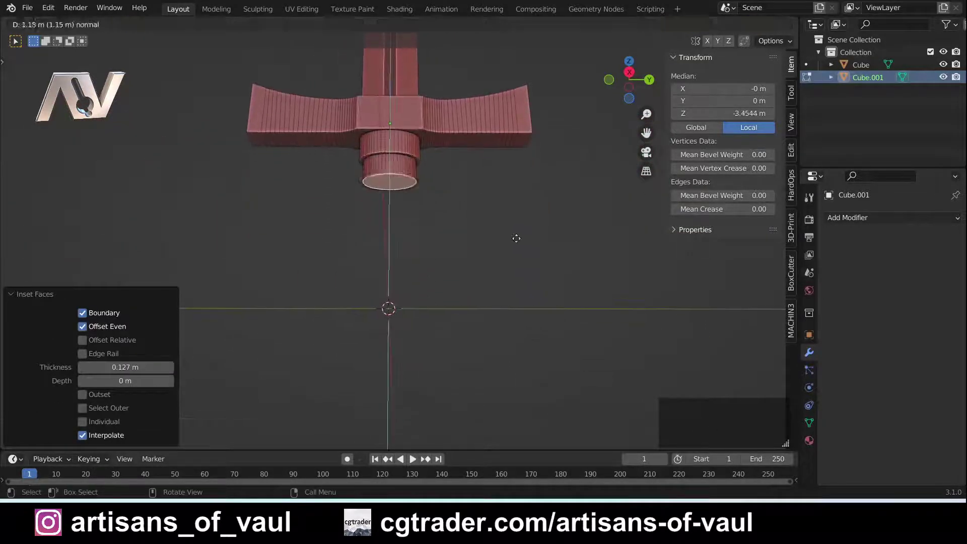
pyautogui.click(514, 432)
# Add a single centred edge loop around the collar beneath the crossguard.
pyautogui.scroll(4, 339, 146)
pyautogui.keyDown('shift'); pyautogui.moveTo(339, 147); pyautogui.dragTo(398, 352, button='middle'); pyautogui.keyUp('shift')
pyautogui.scroll(3, 417, 306)
pyautogui.keyDown('shift'); pyautogui.moveTo(418, 254); pyautogui.dragTo(394, 211, button='middle'); pyautogui.keyUp('shift')
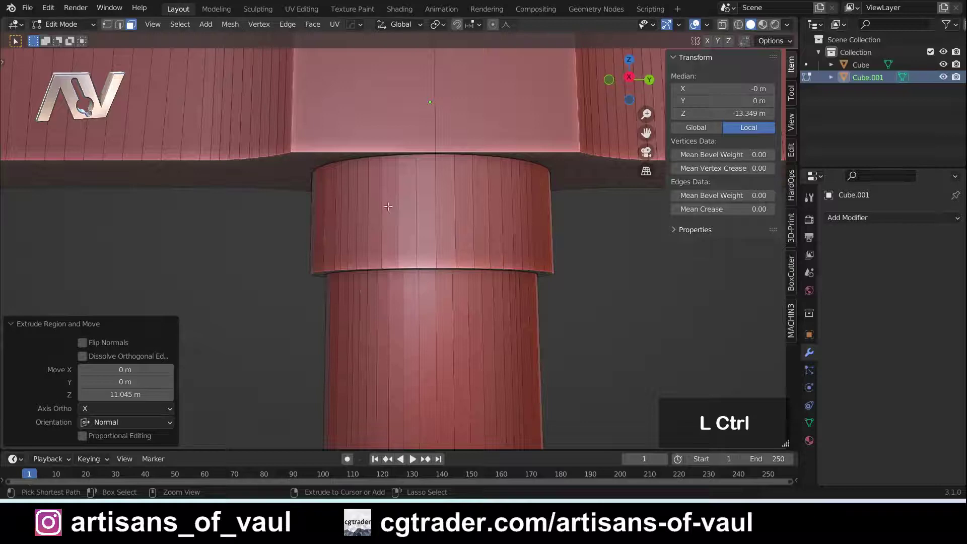
pyautogui.hotkey('ctrl', 'r')
pyautogui.click(374, 216)
pyautogui.rightClick(395, 216)
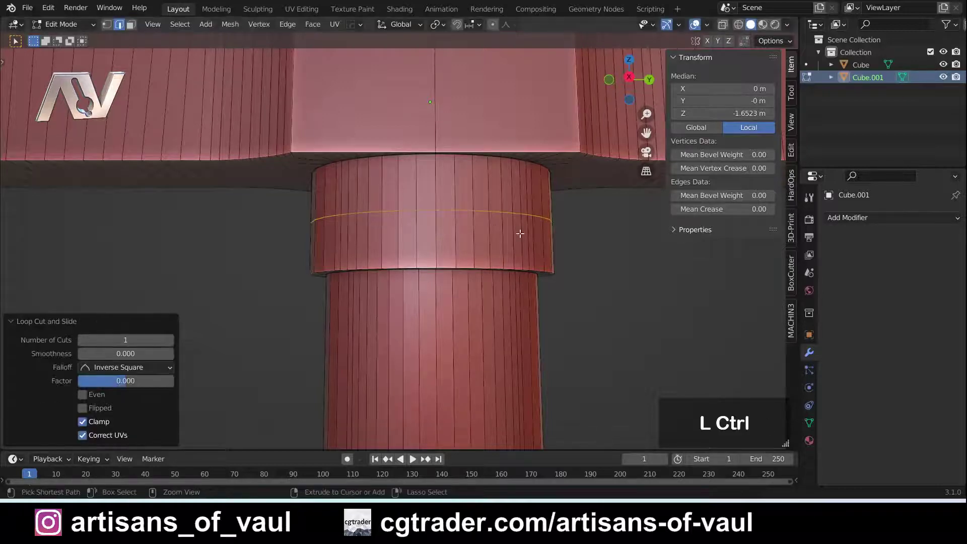
# Bevel the collar's centre edge loop about 0.017 m wide with one segment to make a narrow band.
pyautogui.hotkey('ctrl', 'b')
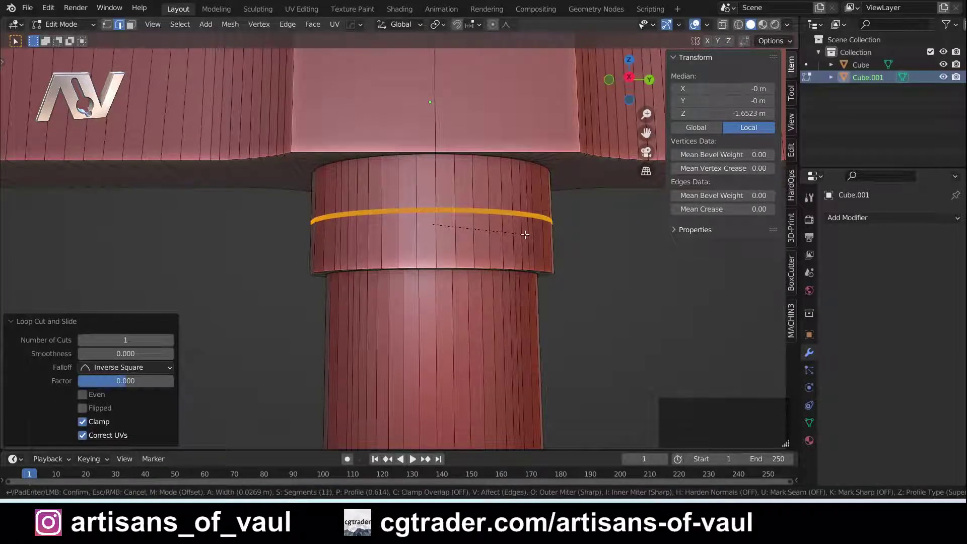
pyautogui.scroll(-10, 525, 234)
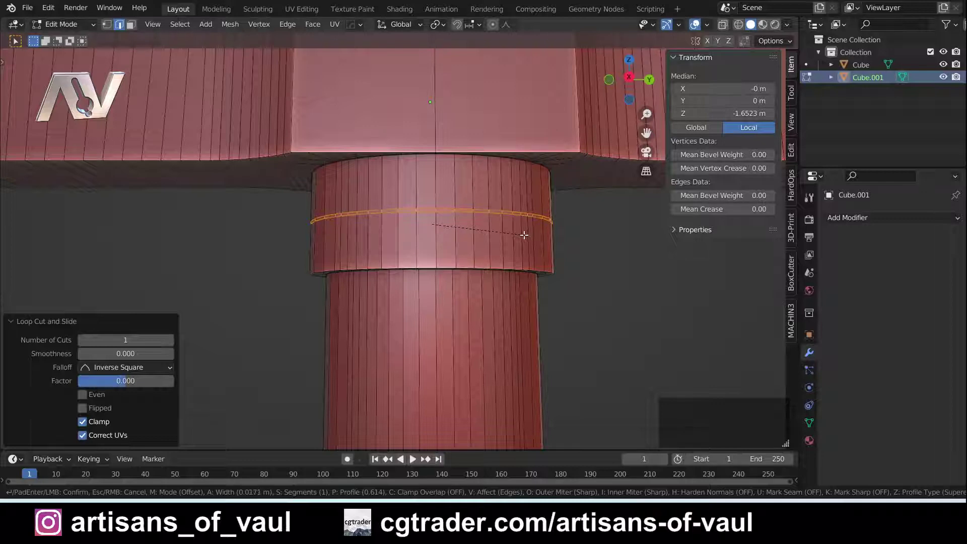
pyautogui.click(520, 233)
pyautogui.keyDown('shift'); pyautogui.moveTo(401, 214); pyautogui.dragTo(398, 262, button='middle'); pyautogui.keyUp('shift')
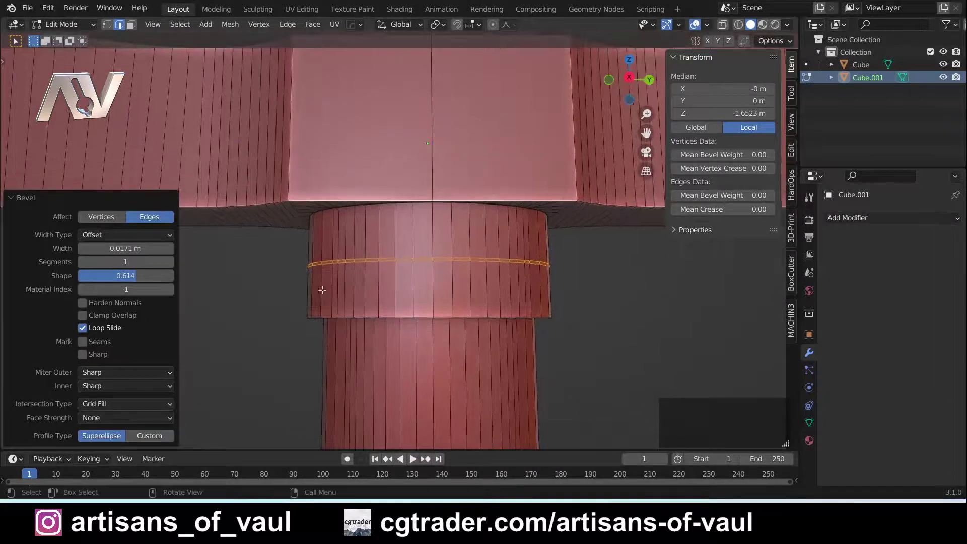
# Extrude the narrow band of faces inward along its normals to cut a groove around the collar.
pyautogui.press('t')
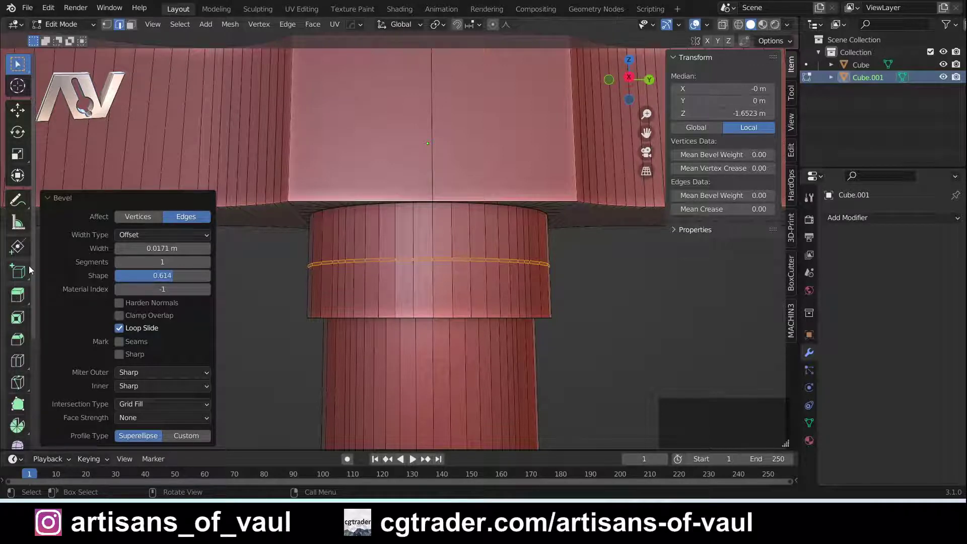
pyautogui.moveTo(23, 307); pyautogui.dragTo(96, 350)
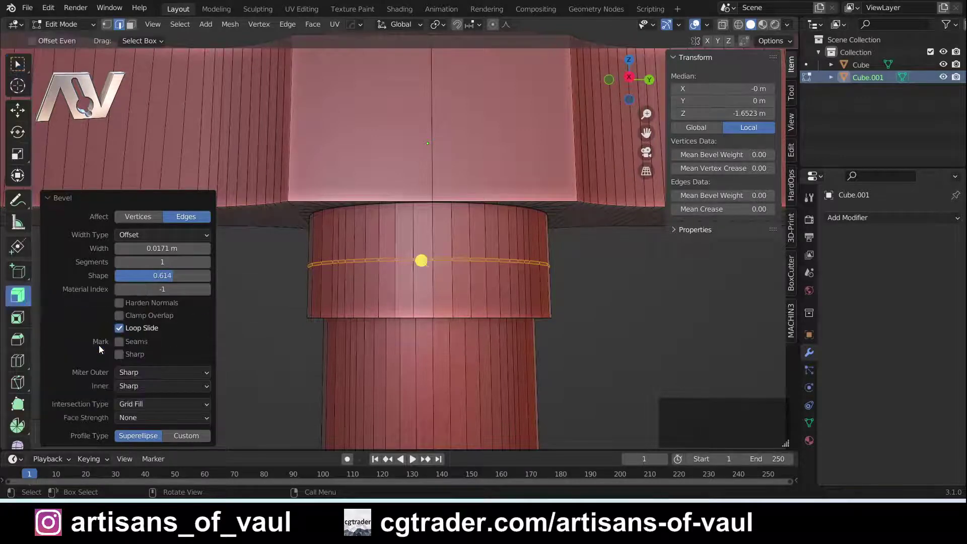
pyautogui.moveTo(425, 262)
pyautogui.mouseDown()
pyautogui.moveTo(413, 253)
pyautogui.moveTo(444, 266)
pyautogui.mouseUp()
pyautogui.click(554, 291)
# Bevel both groove edges and the collar's lower edge about 0.068 m wide with 6 segments.
pyautogui.moveTo(396, 289); pyautogui.dragTo(407, 276, button='middle')
pyautogui.scroll(3, 406, 276)
pyautogui.click(406, 276)
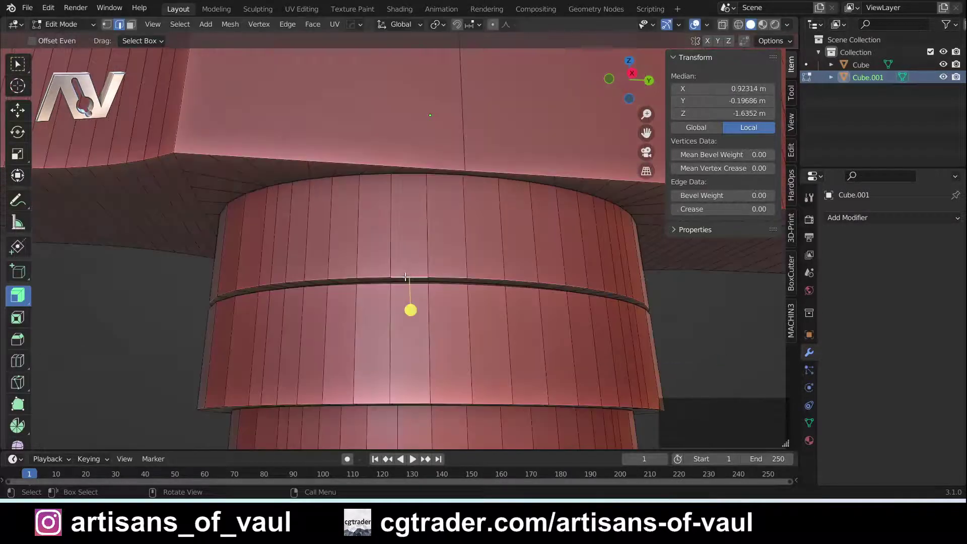
pyautogui.click(18, 64)
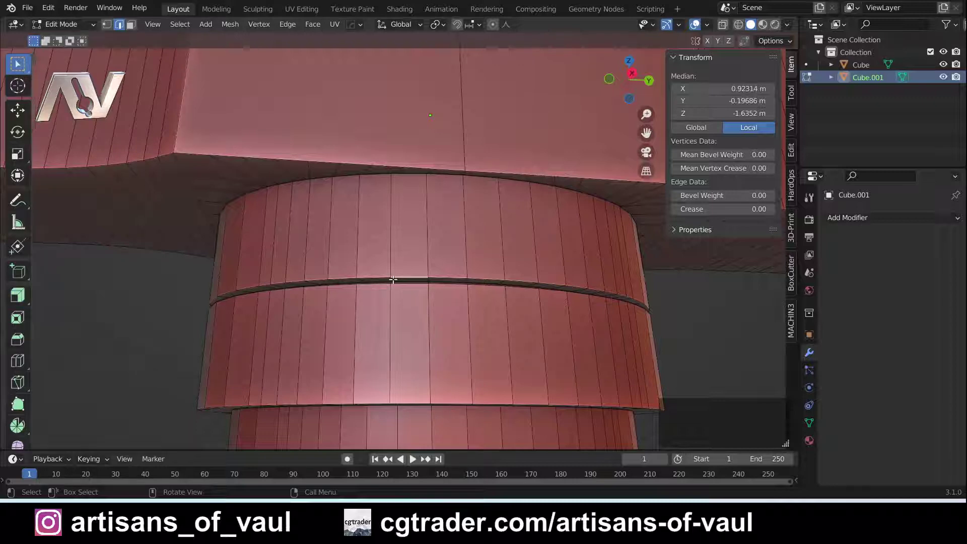
pyautogui.keyDown('alt'); pyautogui.click(407, 285); pyautogui.keyUp('alt')
pyautogui.keyDown('alt'); pyautogui.keyDown('shift'); pyautogui.click(407, 288); pyautogui.keyUp('shift'); pyautogui.keyUp('alt')
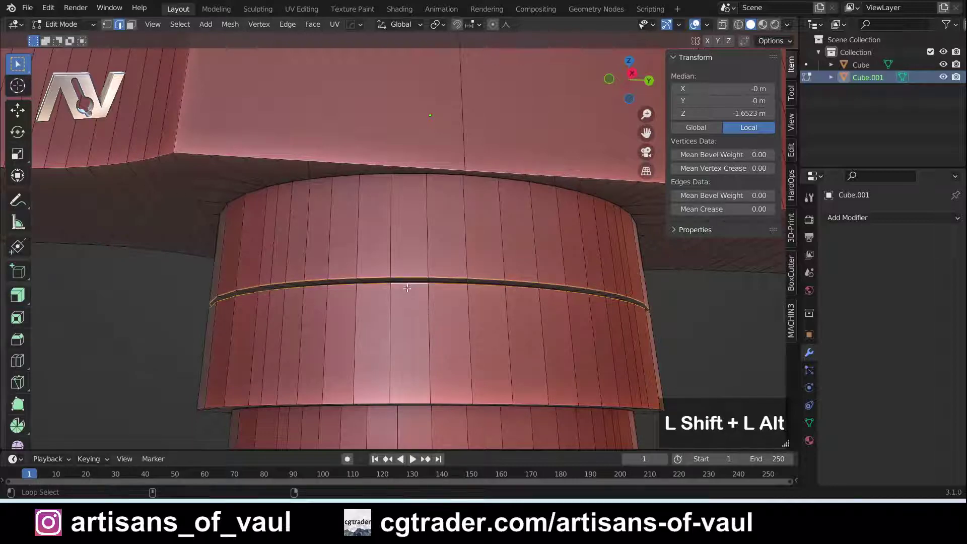
pyautogui.keyDown('alt'); pyautogui.keyDown('shift'); pyautogui.click(407, 404); pyautogui.keyUp('shift'); pyautogui.keyUp('alt')
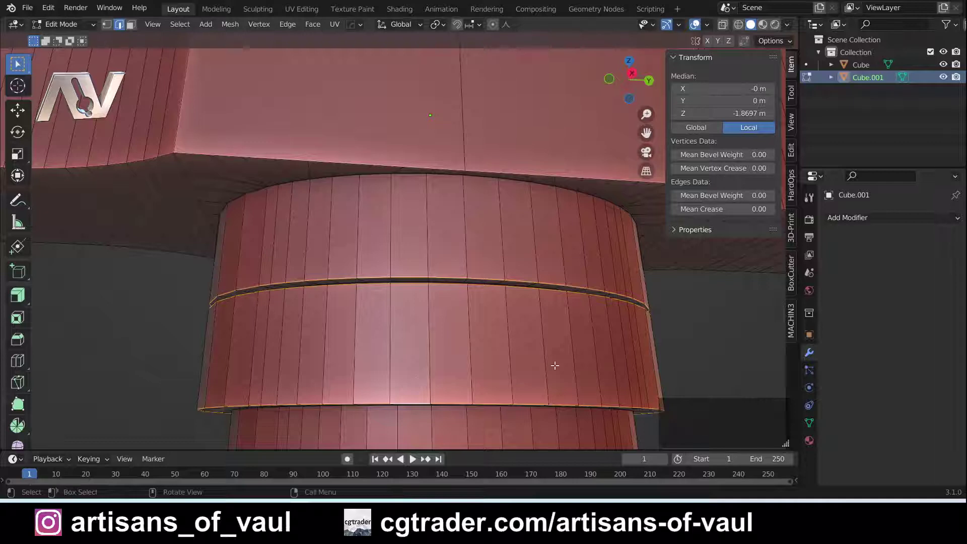
pyautogui.hotkey('ctrl', 'b')
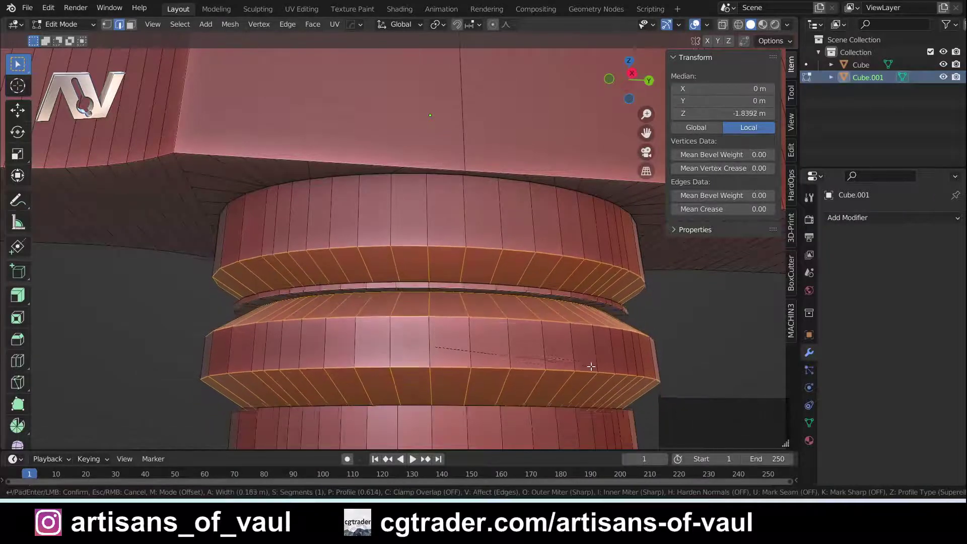
pyautogui.scroll(4, 574, 374)
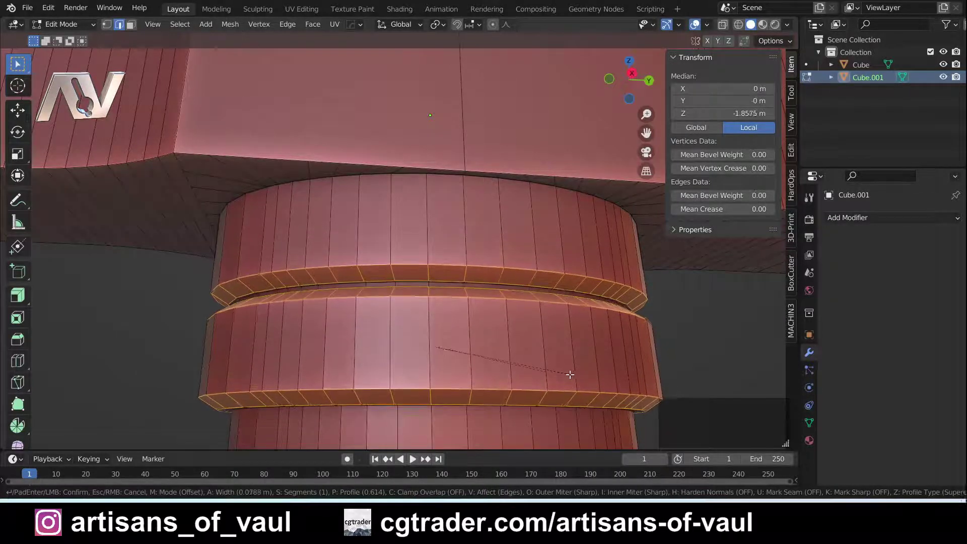
pyautogui.scroll(1, 568, 377)
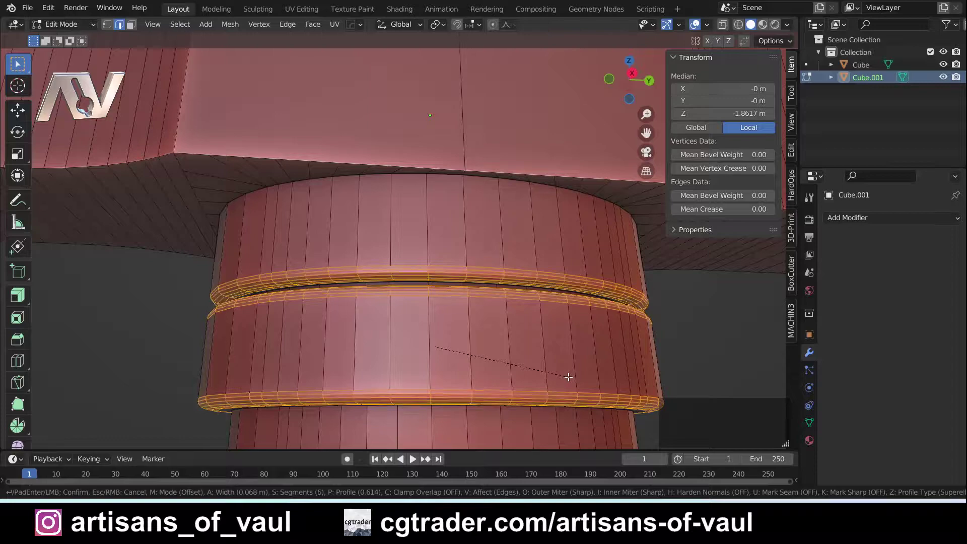
pyautogui.click(567, 377)
# Leave mesh editing and compare the handle's length and profile with the reference sword's twisted grip.
pyautogui.moveTo(435, 349); pyautogui.dragTo(394, 233, button='middle')
pyautogui.press('Tab')
pyautogui.scroll(-7, 460, 353)
pyautogui.scroll(-4, 397, 297)
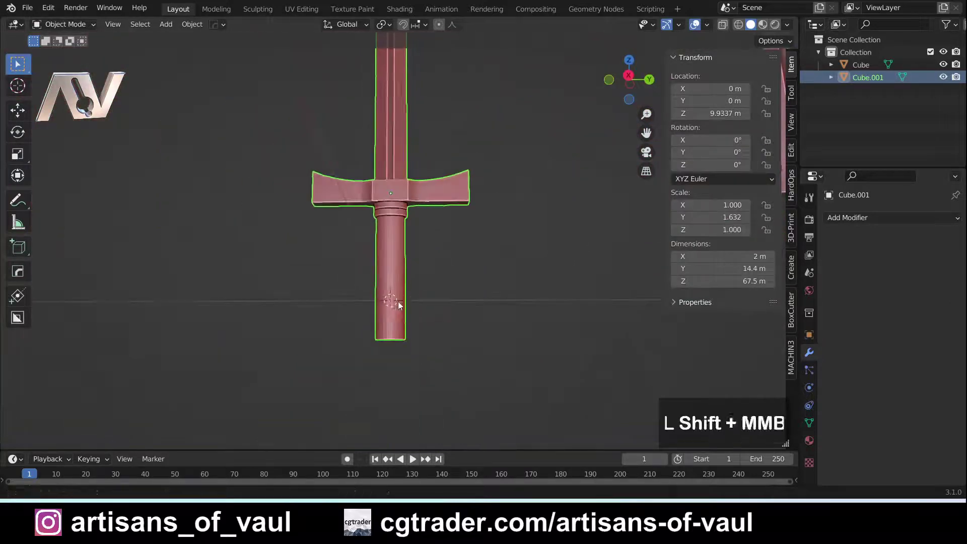
pyautogui.keyDown('shift'); pyautogui.moveTo(398, 304); pyautogui.dragTo(396, 275, button='middle'); pyautogui.keyUp('shift')
pyautogui.scroll(3, 389, 246)
pyautogui.scroll(-2, 499, 308)
pyautogui.keyDown('shift'); pyautogui.moveTo(499, 309); pyautogui.dragTo(430, 319, button='middle'); pyautogui.keyUp('shift')
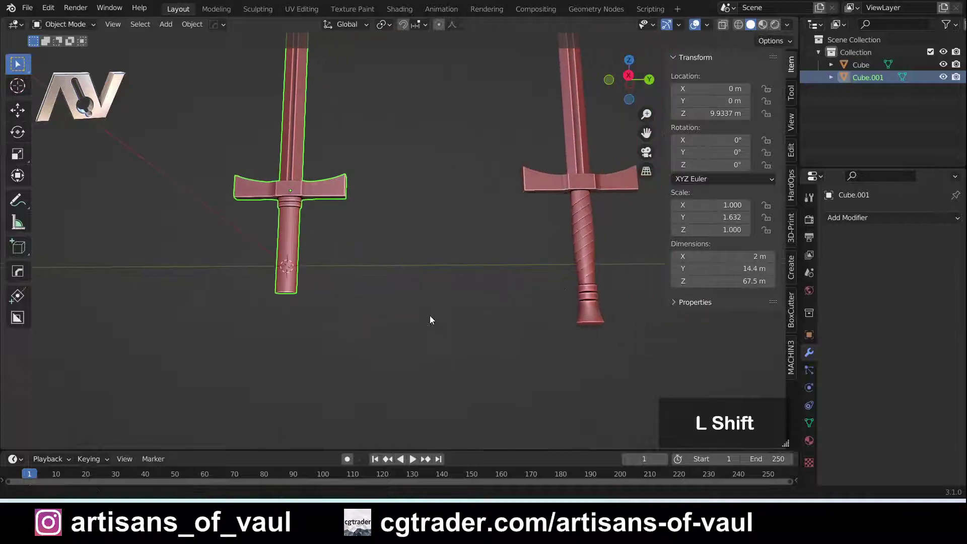
pyautogui.scroll(2, 621, 313)
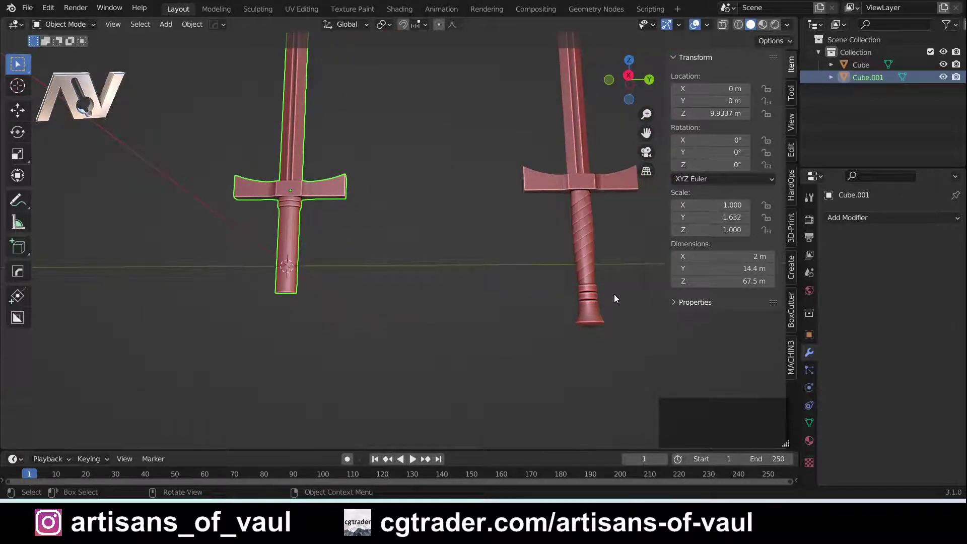
pyautogui.click(629, 76)
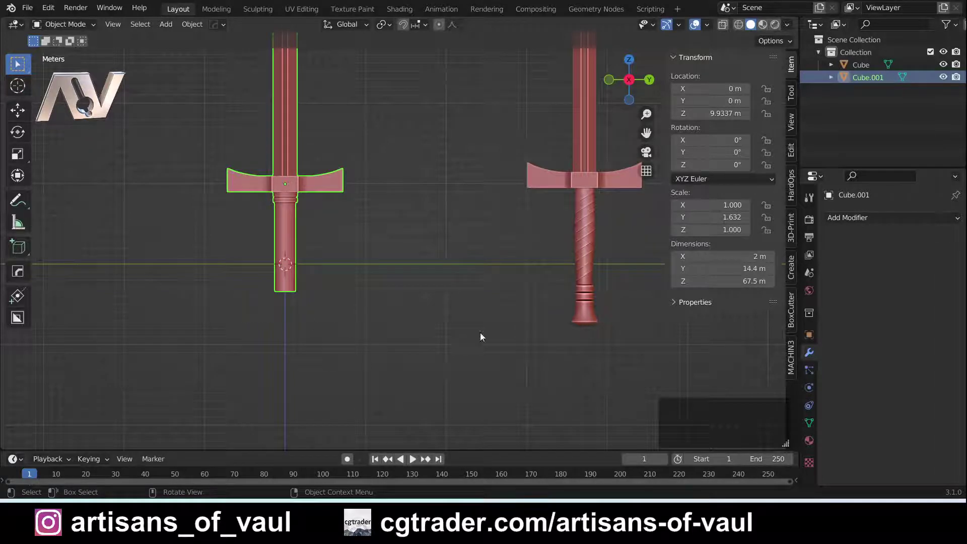
pyautogui.scroll(3, 612, 310)
pyautogui.keyDown('shift'); pyautogui.moveTo(611, 310); pyautogui.dragTo(307, 323, button='middle'); pyautogui.keyUp('shift')
pyautogui.scroll(3, 282, 363)
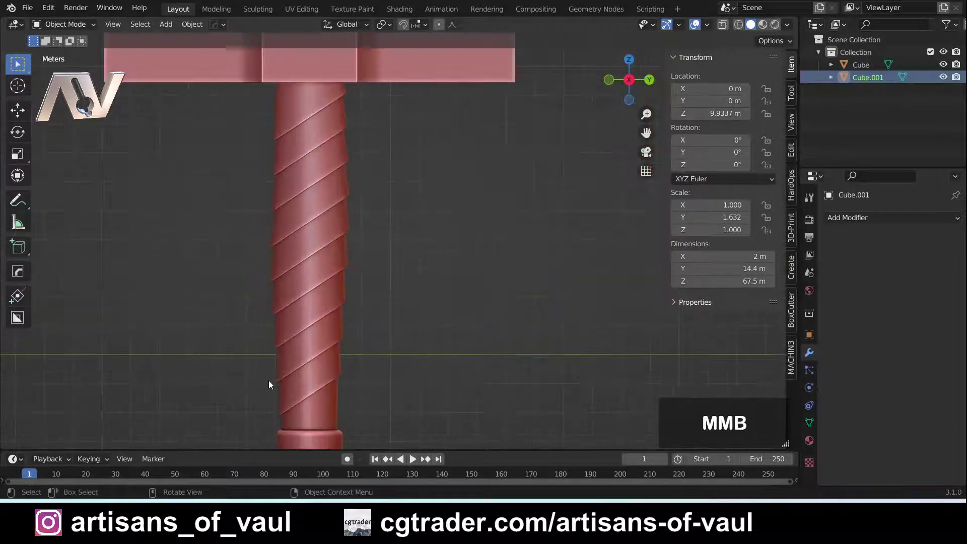
pyautogui.moveTo(270, 384); pyautogui.dragTo(357, 307, button='middle')
pyautogui.scroll(-3, 302, 345)
pyautogui.keyDown('shift'); pyautogui.moveTo(302, 346); pyautogui.dragTo(745, 310, button='middle'); pyautogui.keyUp('shift')
pyautogui.keyDown('shift'); pyautogui.moveTo(398, 166); pyautogui.dragTo(409, 335, button='middle'); pyautogui.keyUp('shift')
pyautogui.scroll(3, 403, 342)
pyautogui.moveTo(376, 387); pyautogui.dragTo(363, 345, button='middle')
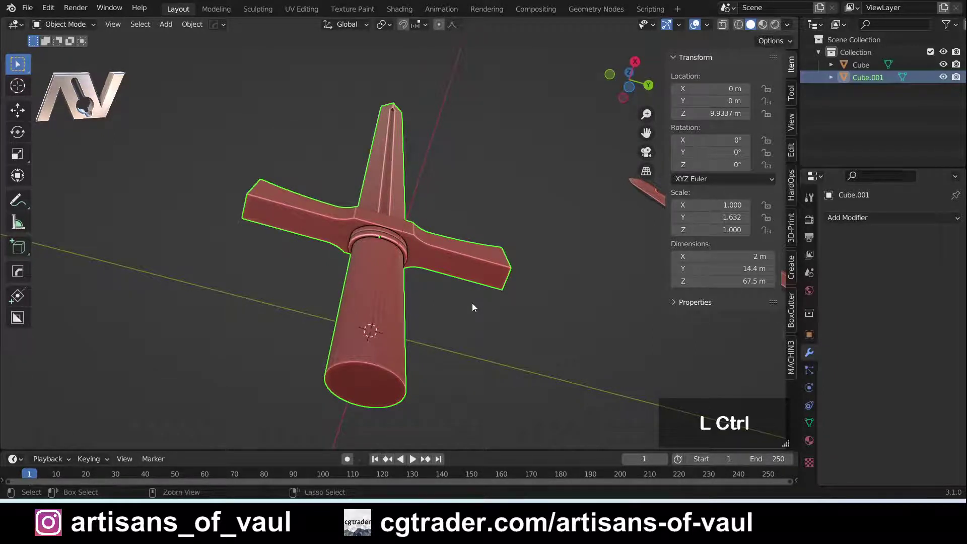
# Apply the sword's scale and round the handle's oval end face into a circle using To Sphere with factor 1.
pyautogui.hotkey('ctrl', 'a')
pyautogui.click(438, 328)
pyautogui.press('Tab')
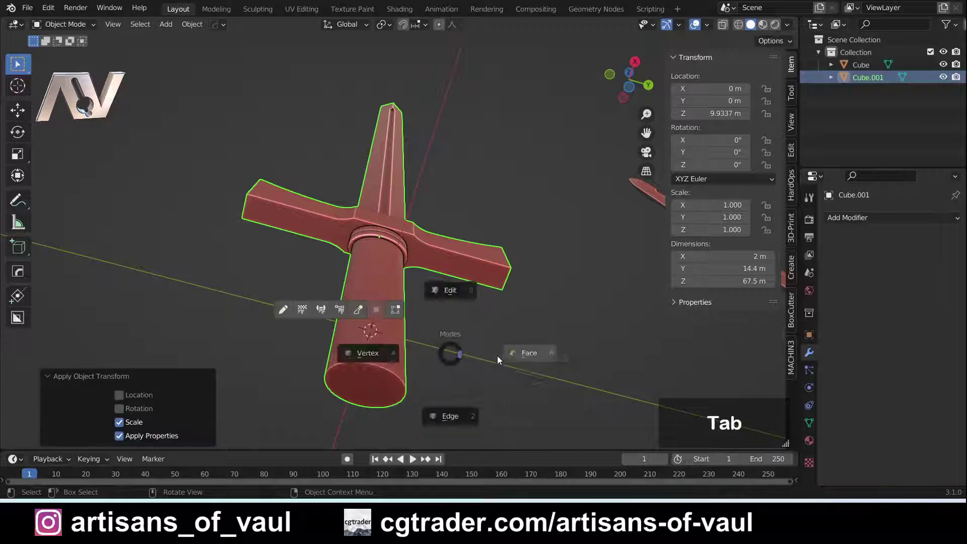
pyautogui.click(527, 351)
pyautogui.keyDown('shift'); pyautogui.moveTo(398, 358); pyautogui.dragTo(429, 277, button='middle'); pyautogui.keyUp('shift')
pyautogui.scroll(4, 429, 277)
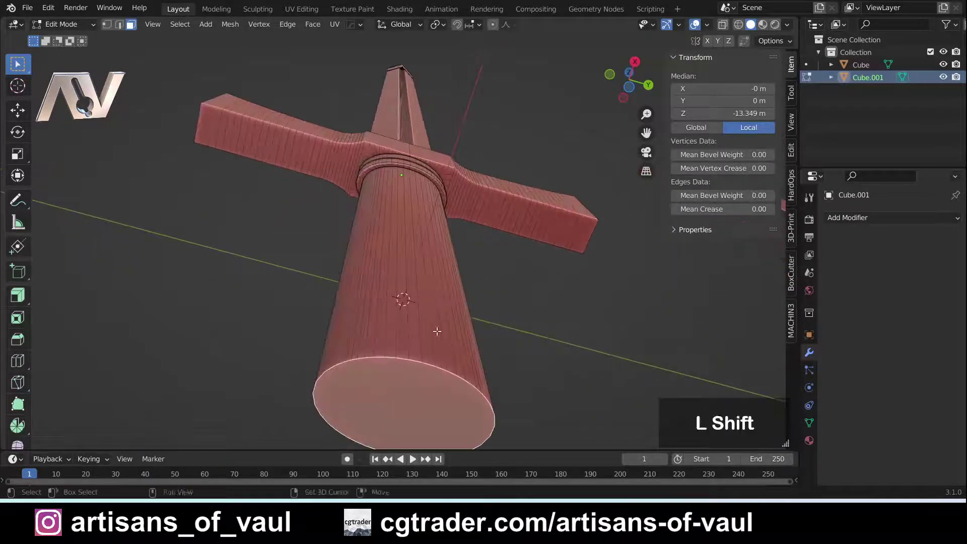
pyautogui.keyDown('shift'); pyautogui.moveTo(437, 331); pyautogui.dragTo(426, 236, button='middle'); pyautogui.keyUp('shift')
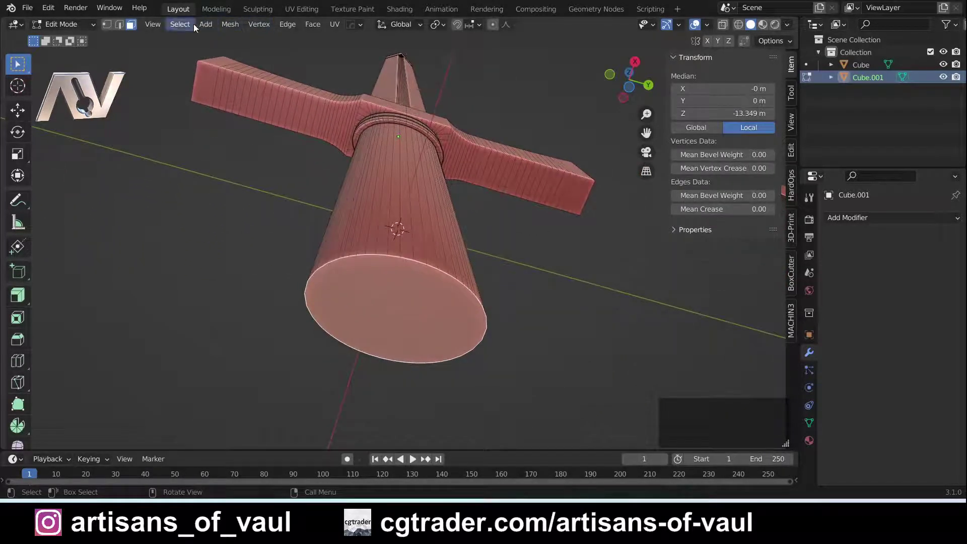
pyautogui.click(230, 24)
pyautogui.moveTo(255, 40)
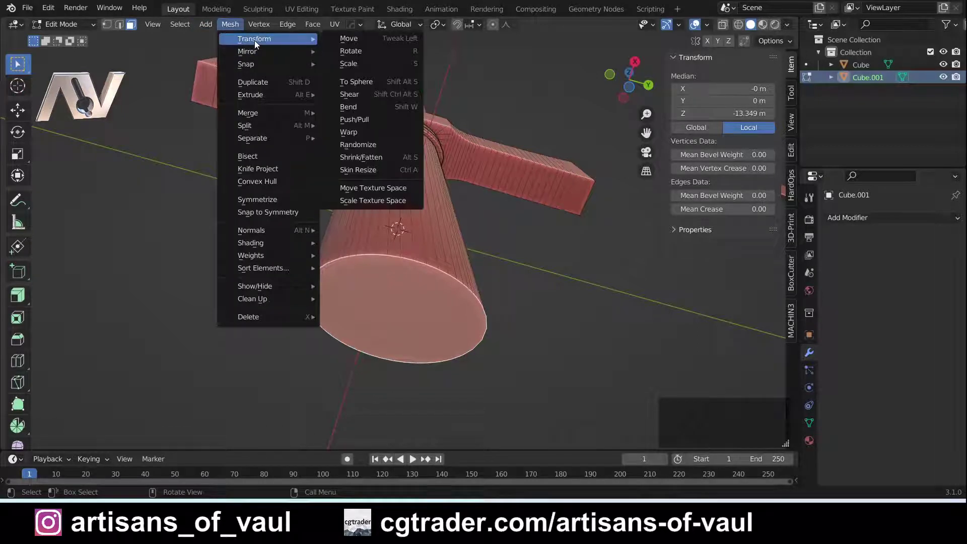
pyautogui.click(354, 82)
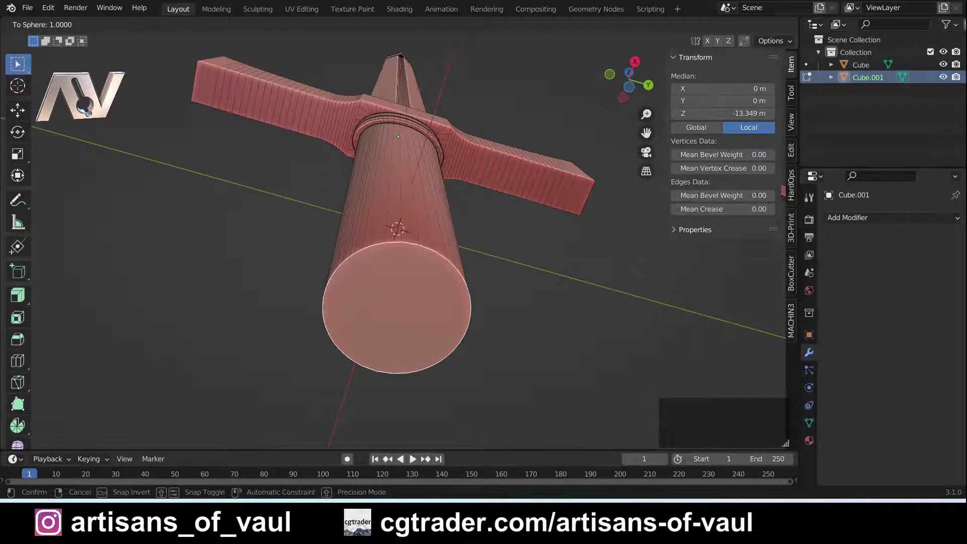
pyautogui.click(124, 289)
# Compare the tapered handle's shape with the reference sword's grip and pommel.
pyautogui.scroll(-5, 403, 285)
pyautogui.moveTo(360, 227); pyautogui.dragTo(378, 222, button='middle')
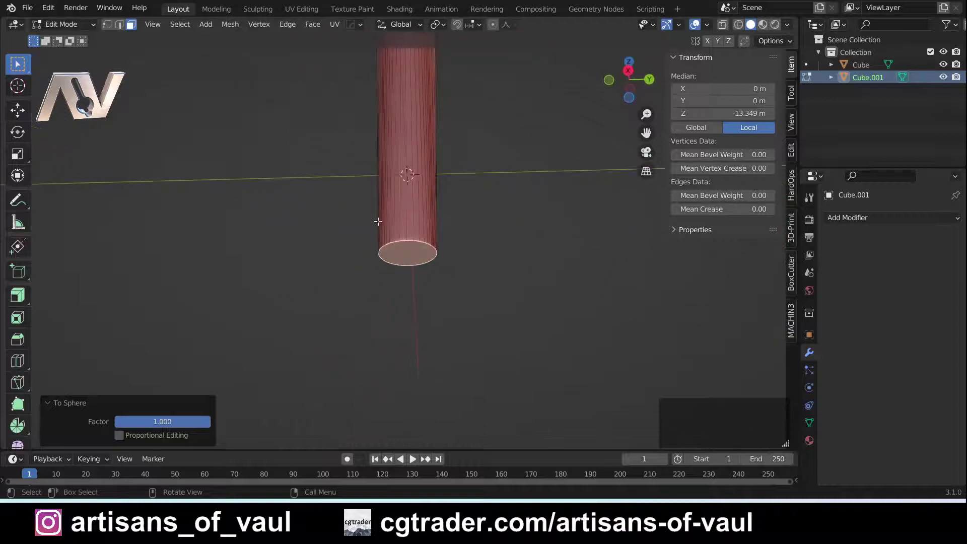
pyautogui.keyDown('shift'); pyautogui.moveTo(429, 171); pyautogui.dragTo(385, 341, button='middle'); pyautogui.keyUp('shift')
pyautogui.scroll(-4, 385, 302)
pyautogui.moveTo(380, 172); pyautogui.dragTo(382, 200, button='middle')
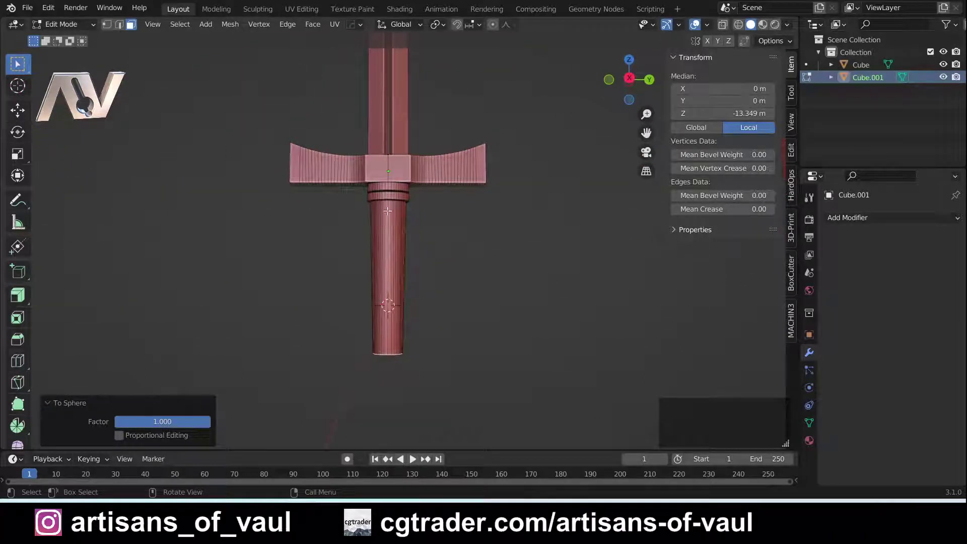
pyautogui.scroll(-5, 493, 357)
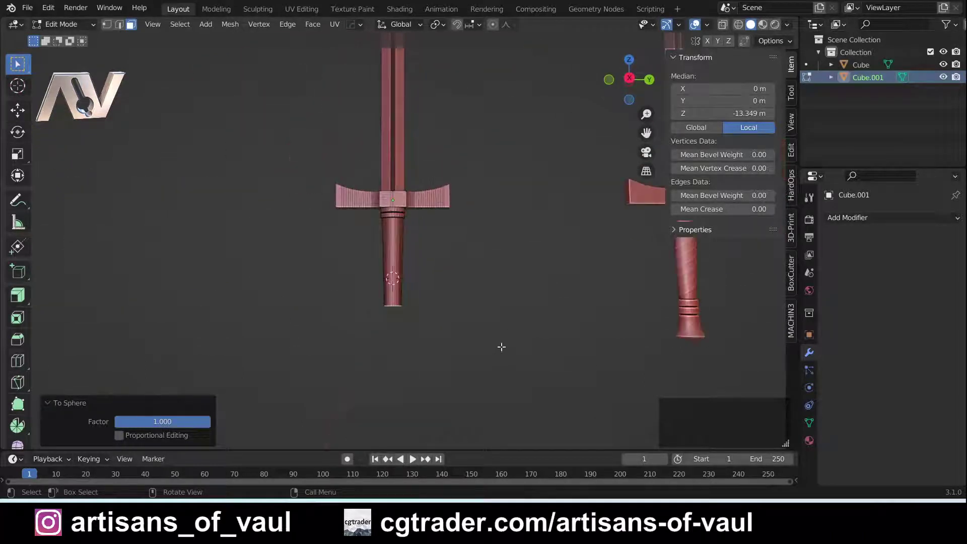
pyautogui.scroll(6, 421, 336)
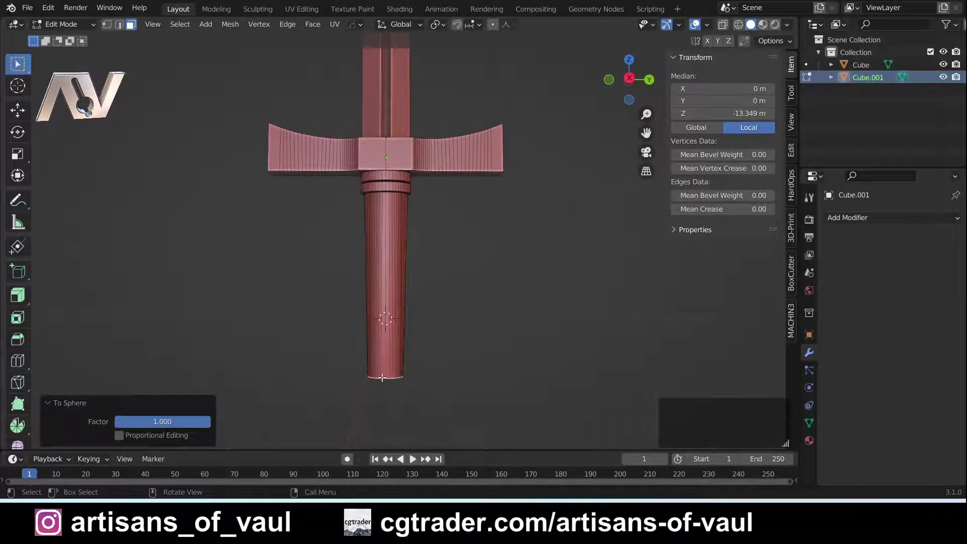
pyautogui.scroll(3, 383, 377)
pyautogui.scroll(-4, 393, 337)
pyautogui.keyDown('shift'); pyautogui.moveTo(515, 297); pyautogui.dragTo(264, 252, button='middle'); pyautogui.keyUp('shift')
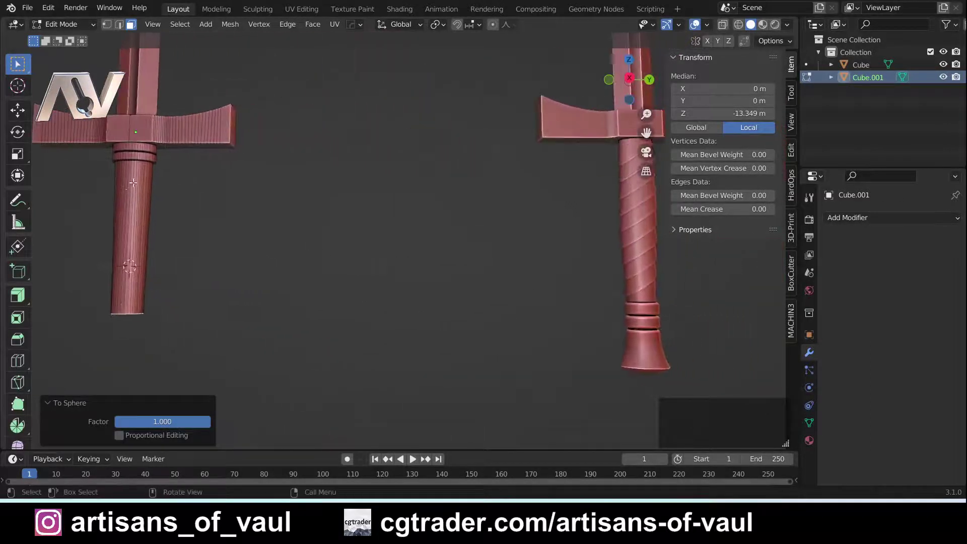
pyautogui.keyDown('shift'); pyautogui.moveTo(218, 182); pyautogui.dragTo(317, 225, button='middle'); pyautogui.keyUp('shift')
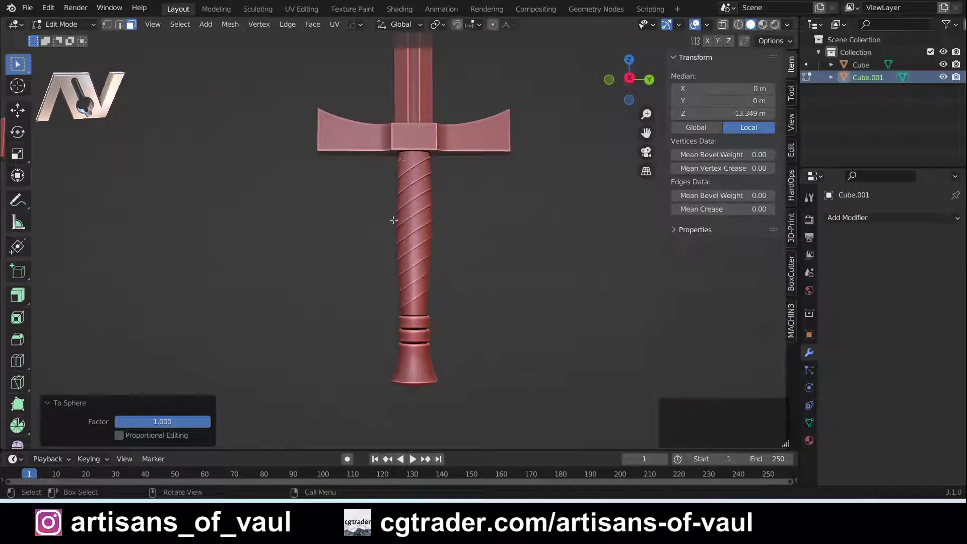
pyautogui.keyDown('shift'); pyautogui.moveTo(177, 303); pyautogui.dragTo(529, 279, button='middle'); pyautogui.keyUp('shift')
pyautogui.scroll(3, 358, 244)
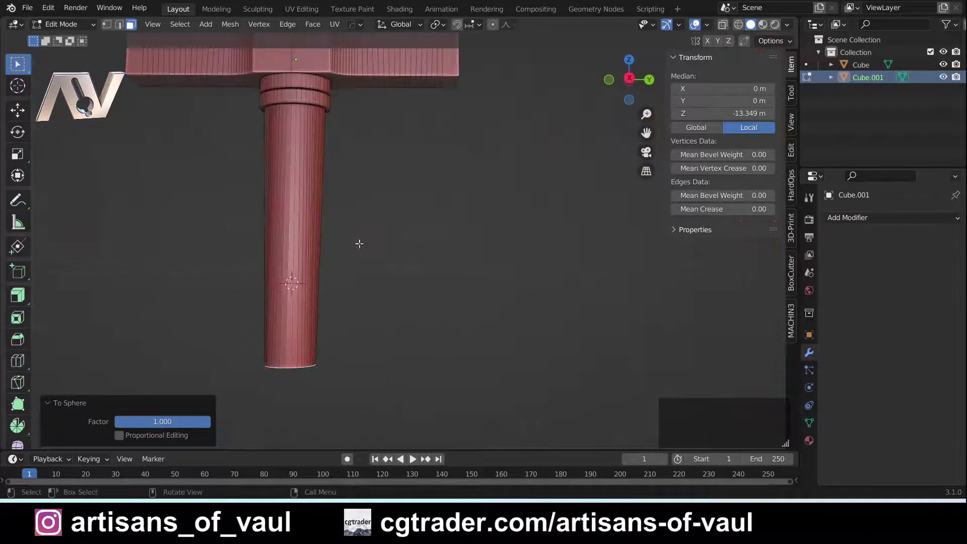
pyautogui.keyDown('shift'); pyautogui.moveTo(277, 216); pyautogui.dragTo(337, 267, button='middle'); pyautogui.keyUp('shift')
pyautogui.hotkey('ctrl', 'r')
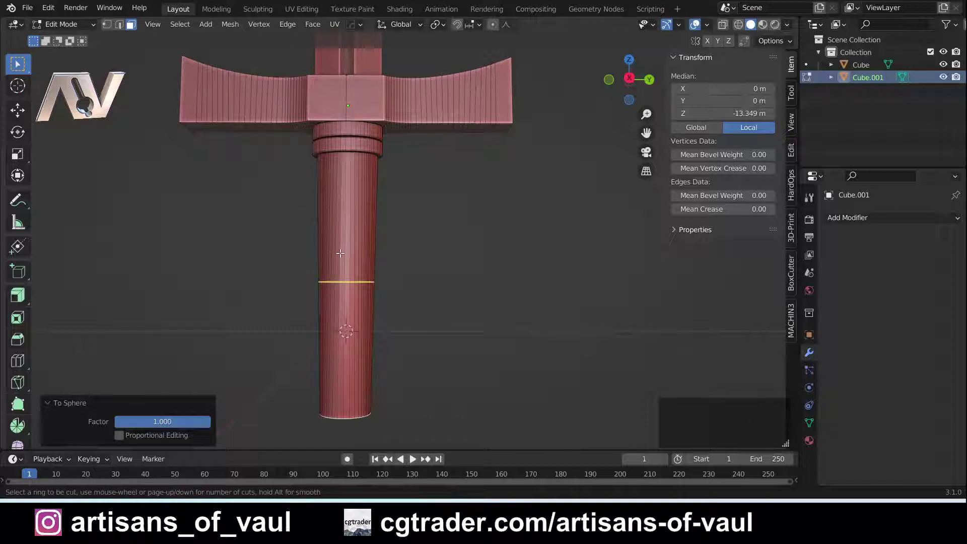
pyautogui.scroll(6, 341, 253)
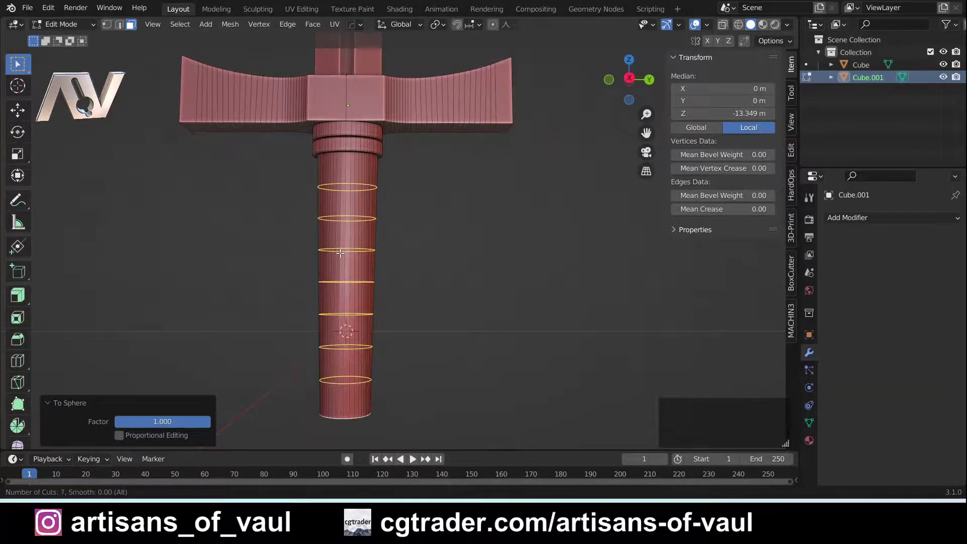
pyautogui.scroll(1, 340, 254)
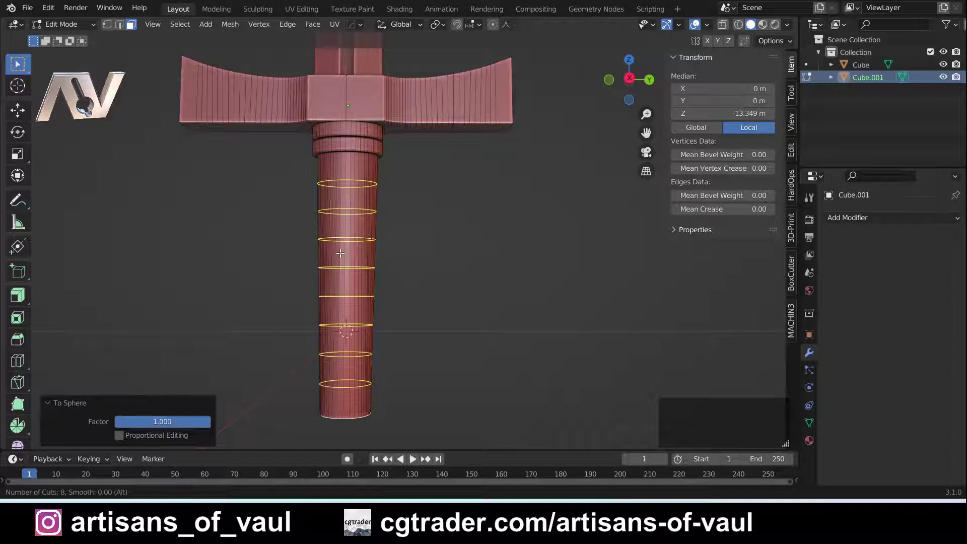
pyautogui.press('Escape')
# Examine the spiral wrapping on the reference sword's grip against the plain handle.
pyautogui.scroll(-4, 340, 253)
pyautogui.keyDown('shift'); pyautogui.moveTo(339, 252); pyautogui.dragTo(451, 171, button='middle'); pyautogui.keyUp('shift')
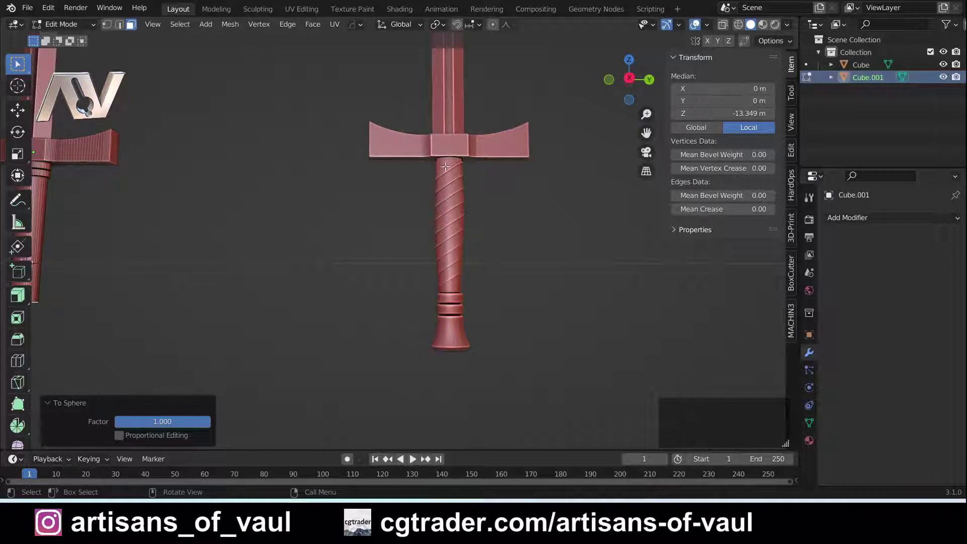
pyautogui.keyDown('shift'); pyautogui.moveTo(176, 225); pyautogui.dragTo(466, 251, button='middle'); pyautogui.keyUp('shift')
pyautogui.scroll(3, 465, 251)
pyautogui.keyDown('shift'); pyautogui.moveTo(277, 256); pyautogui.dragTo(317, 229, button='middle'); pyautogui.keyUp('shift')
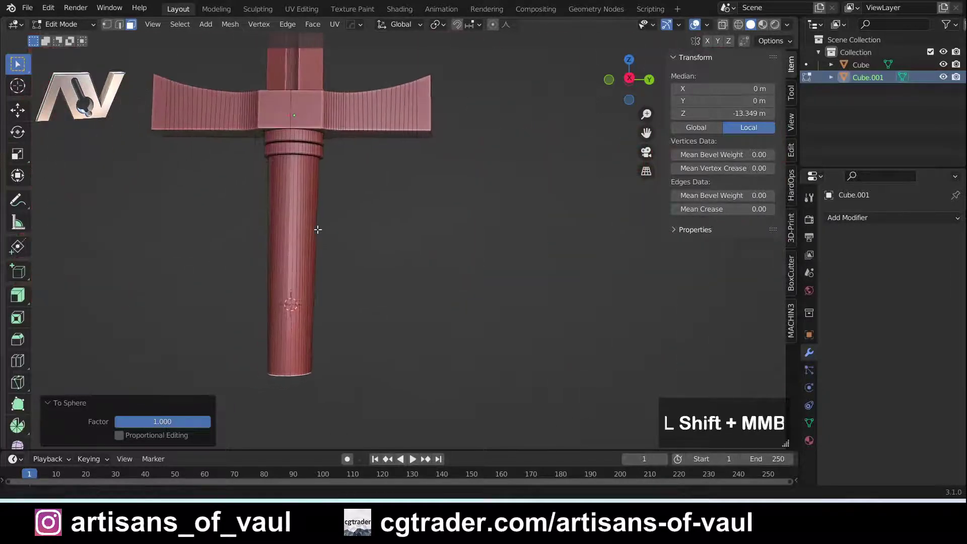
# Add nine evenly spaced edge loops around the handle, leaving them centred without sliding.
pyautogui.hotkey('ctrl', 'r')
pyautogui.scroll(5, 298, 248)
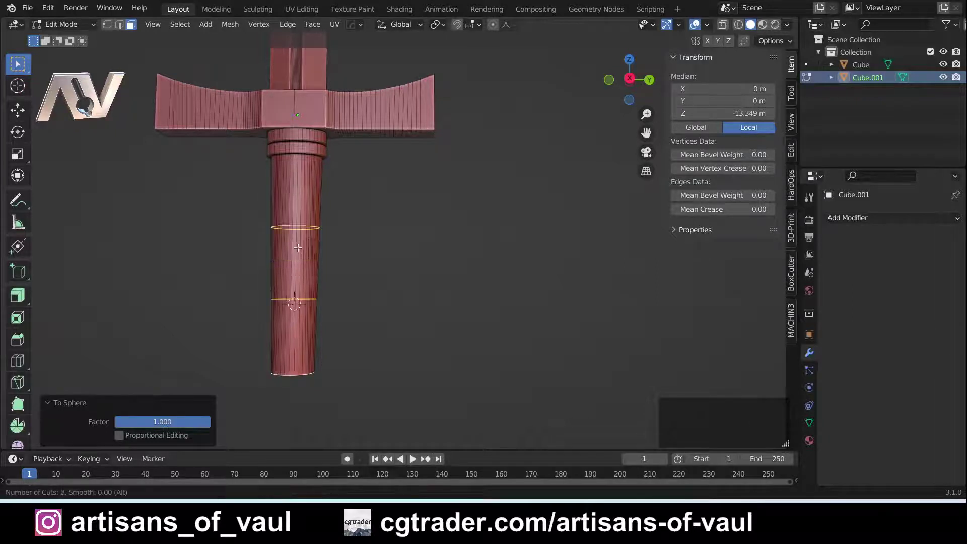
pyautogui.scroll(2, 297, 247)
pyautogui.scroll(1, 298, 247)
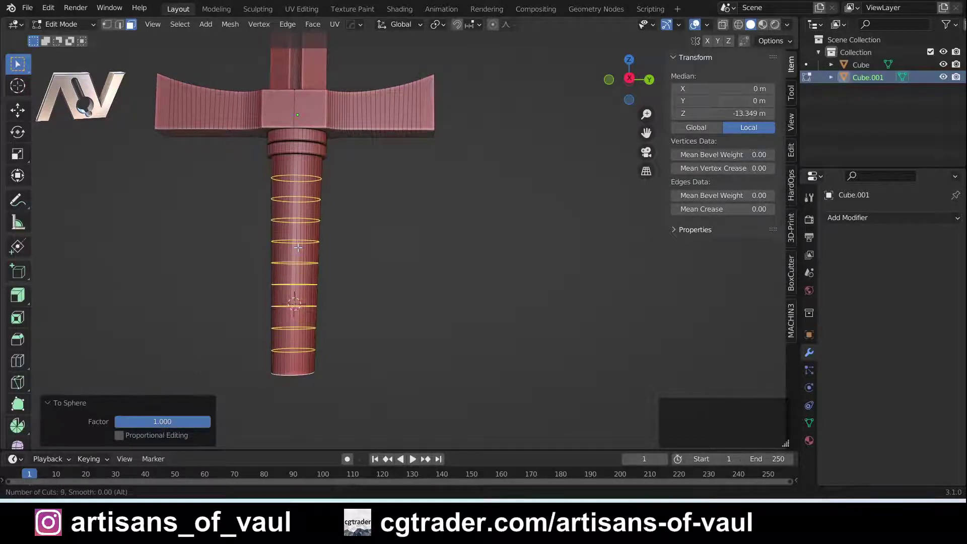
pyautogui.click(298, 248)
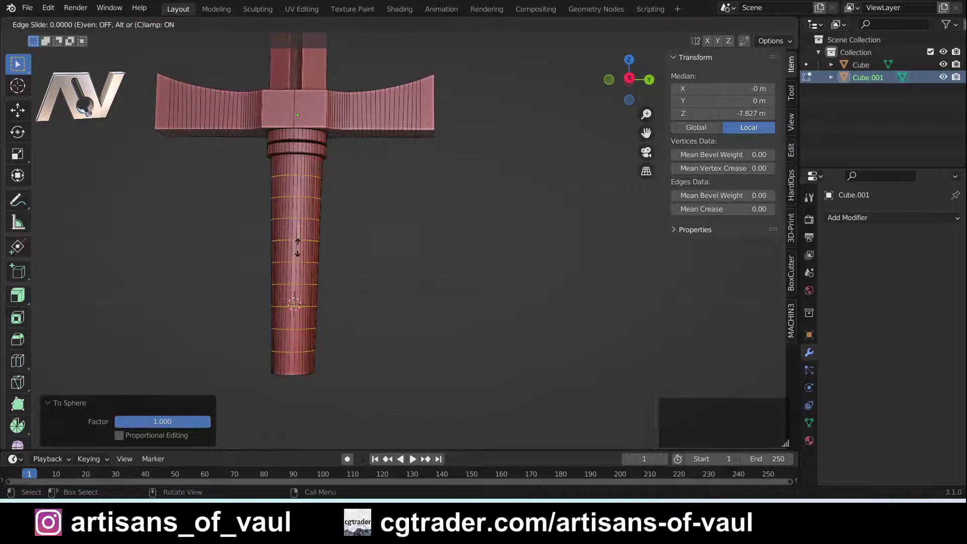
pyautogui.rightClick(297, 248)
# Face the sword straight along the X axis and enable proportional editing with Smooth falloff.
pyautogui.keyDown('shift'); pyautogui.moveTo(298, 248); pyautogui.dragTo(361, 254, button='middle'); pyautogui.keyUp('shift')
pyautogui.click(629, 78)
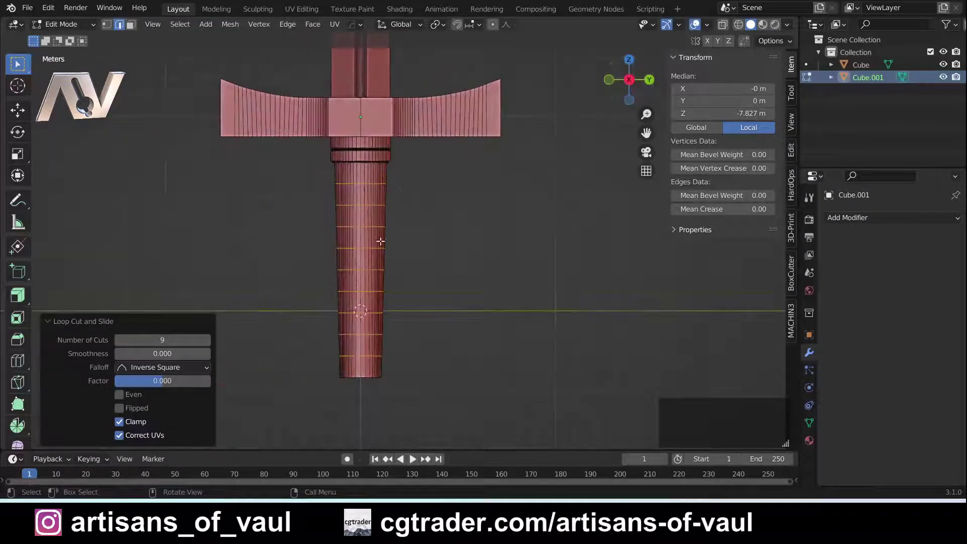
pyautogui.click(493, 25)
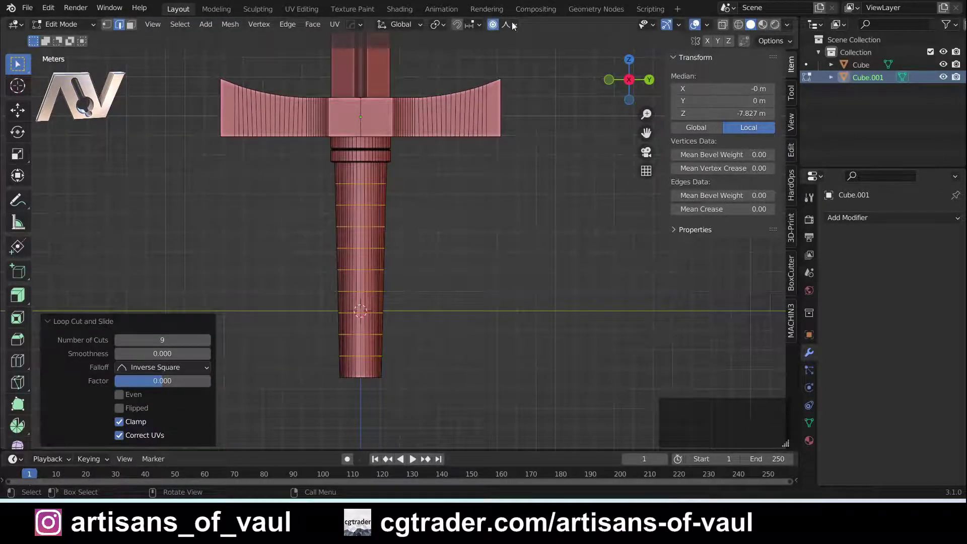
pyautogui.click(512, 24)
pyautogui.click(461, 79)
# Scale an edge loop near the handle's middle by 1.162 in X and Y only, with a proportional size of about 5.05.
pyautogui.scroll(3, 375, 228)
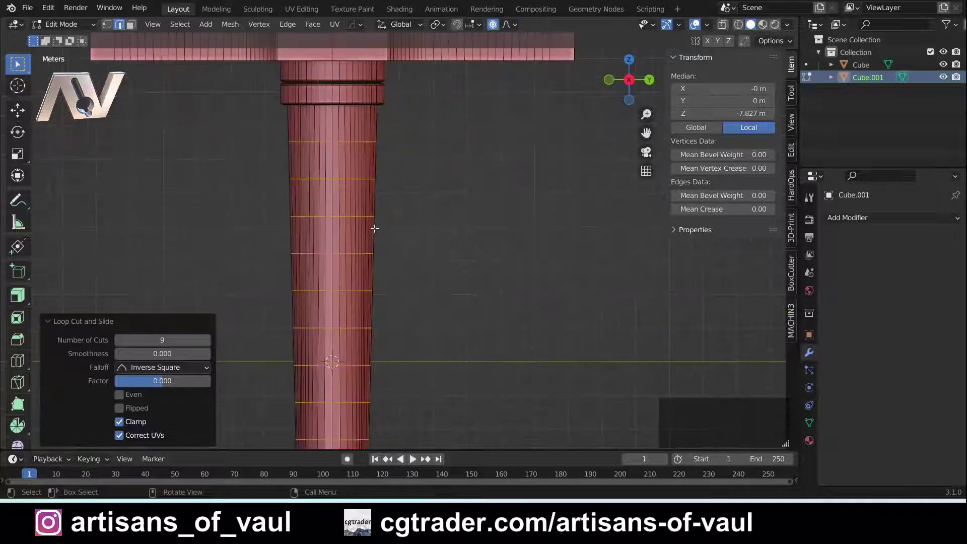
pyautogui.keyDown('alt'); pyautogui.click(336, 255); pyautogui.keyUp('alt')
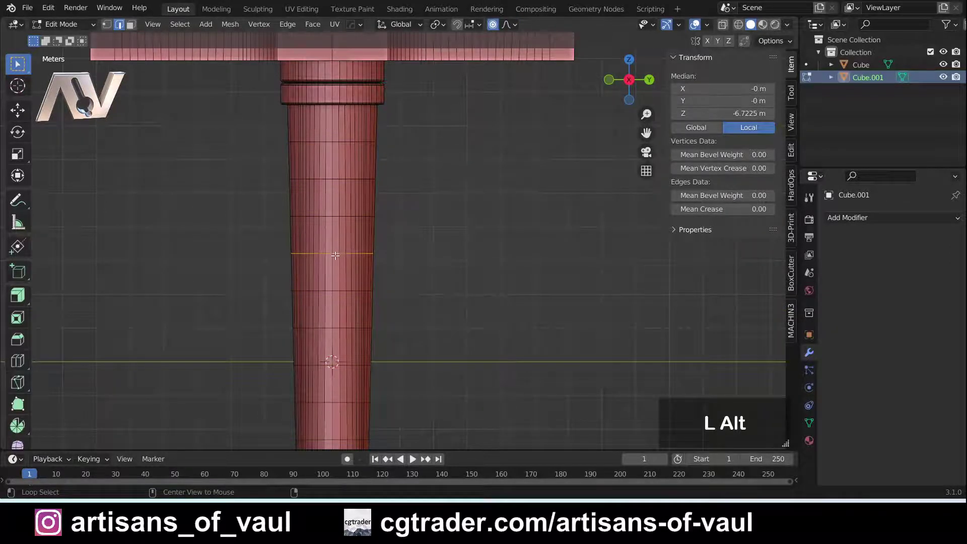
pyautogui.scroll(-2, 363, 249)
pyautogui.press('s')
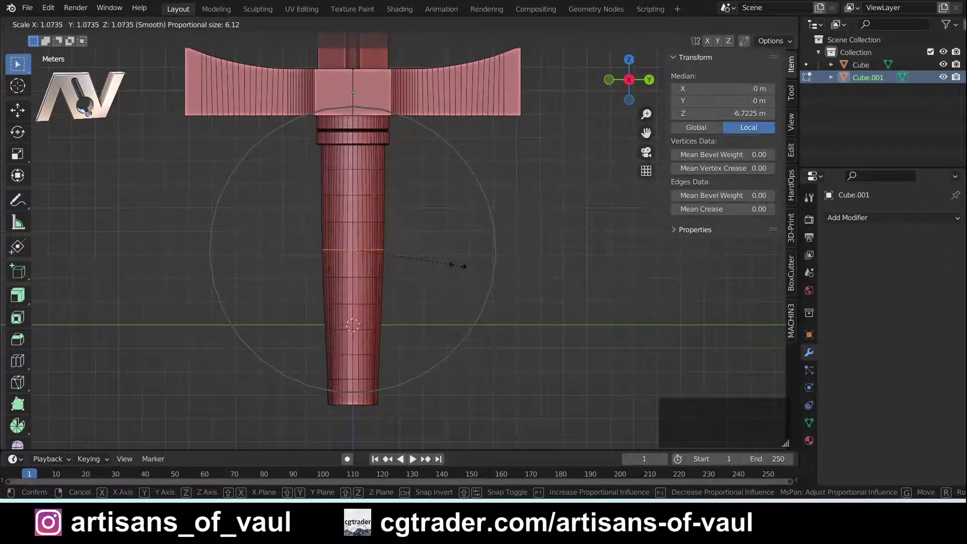
pyautogui.hotkey('shift', 'z')
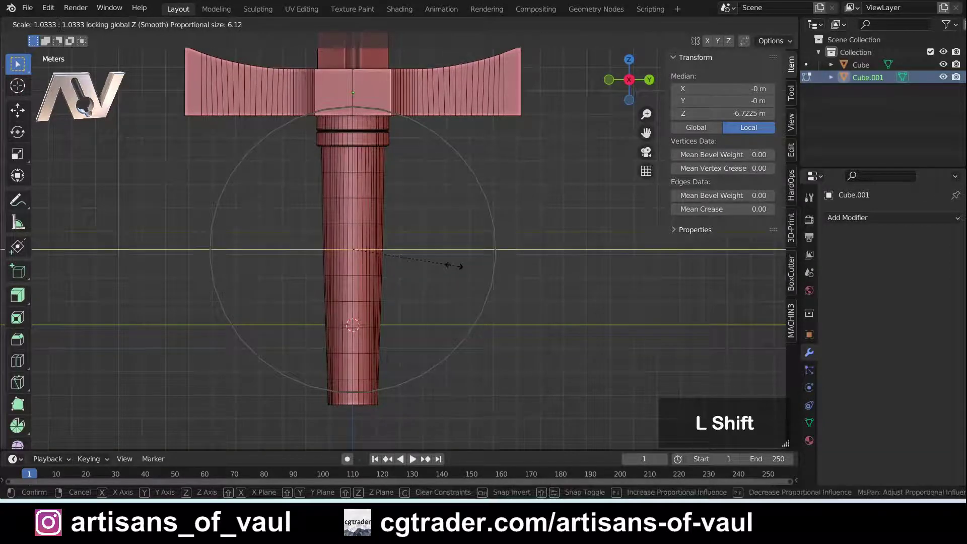
pyautogui.scroll(3, 474, 271)
pyautogui.scroll(-1, 487, 274)
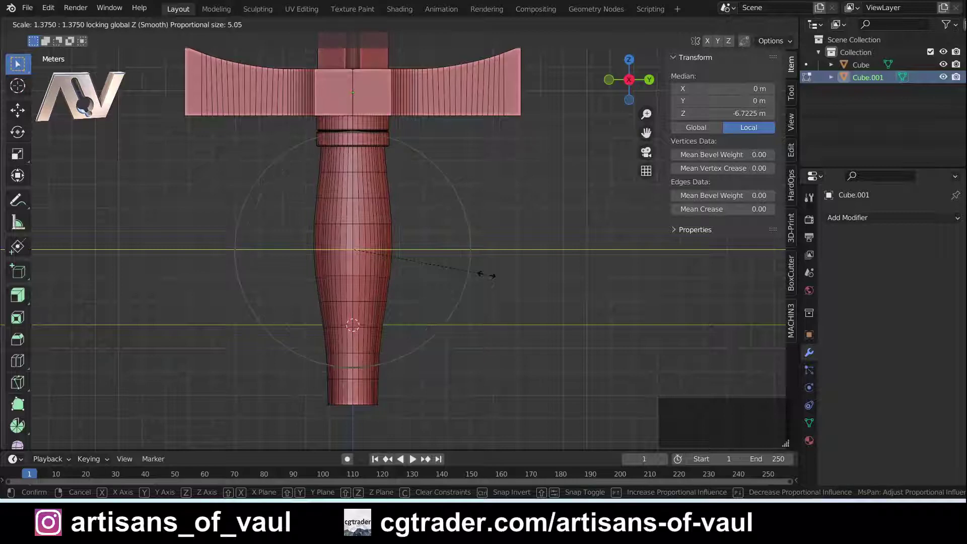
pyautogui.click(460, 283)
# Extrude the handle's bottom end face downward by about 2.26 m.
pyautogui.scroll(1, 372, 278)
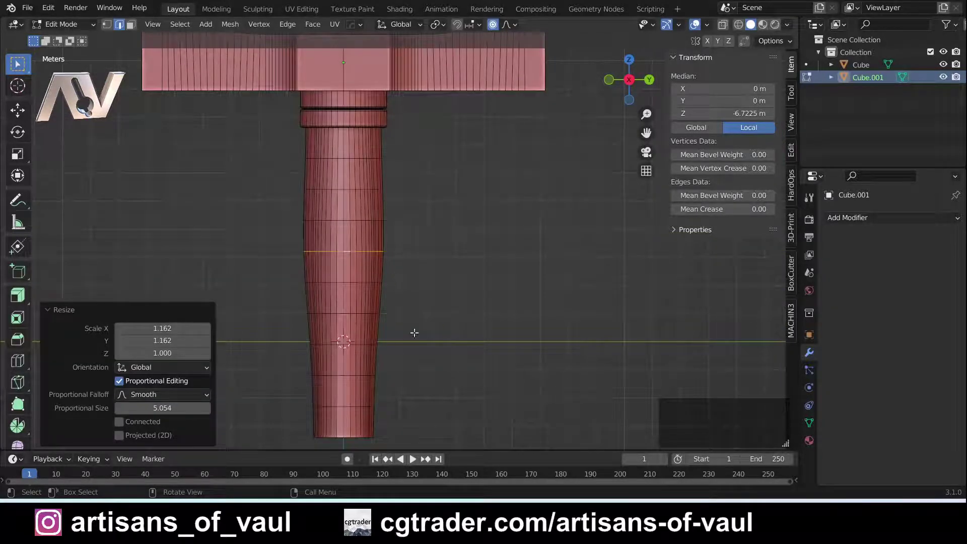
pyautogui.scroll(-3, 389, 347)
pyautogui.keyDown('shift'); pyautogui.moveTo(415, 282); pyautogui.dragTo(376, 294, button='middle'); pyautogui.keyUp('shift')
pyautogui.scroll(-1, 493, 301)
pyautogui.scroll(3, 320, 290)
pyautogui.scroll(4, 350, 313)
pyautogui.moveTo(342, 332); pyautogui.dragTo(350, 318, button='middle')
pyautogui.keyDown('shift'); pyautogui.moveTo(351, 317); pyautogui.dragTo(350, 281, button='middle'); pyautogui.keyUp('shift')
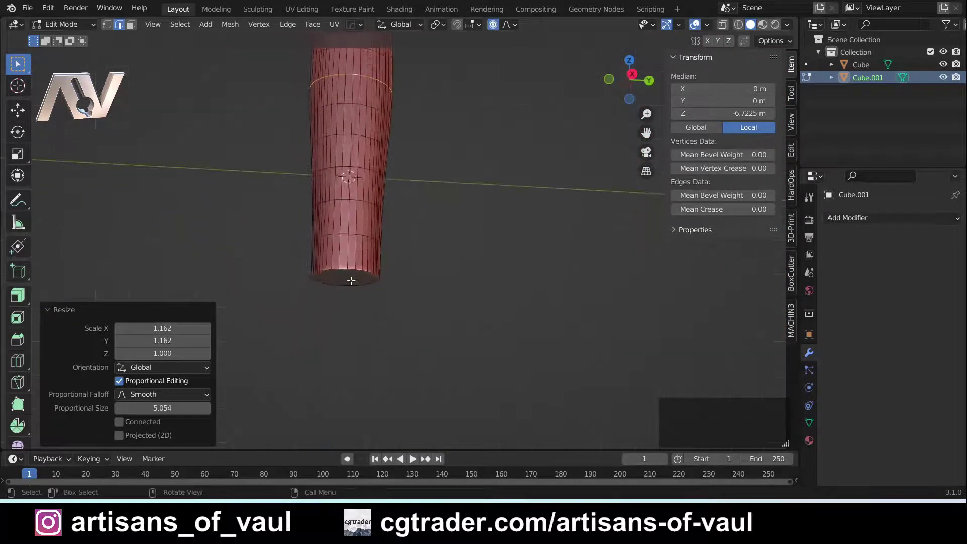
pyautogui.press('Tab')
pyautogui.click(421, 288)
pyautogui.click(355, 282)
pyautogui.scroll(-3, 380, 279)
pyautogui.scroll(2, 446, 272)
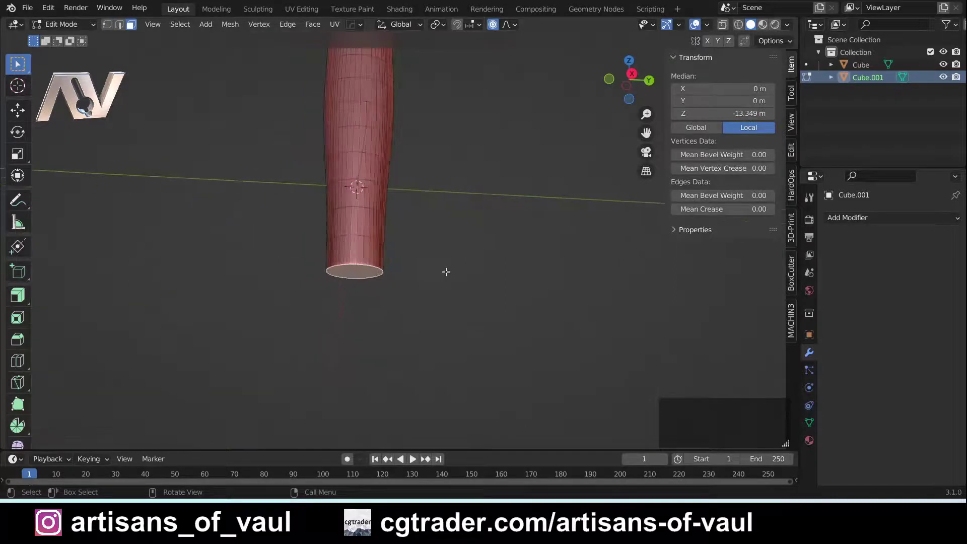
pyautogui.keyDown('shift'); pyautogui.moveTo(446, 273); pyautogui.dragTo(484, 266, button='middle'); pyautogui.keyUp('shift')
pyautogui.press('e')
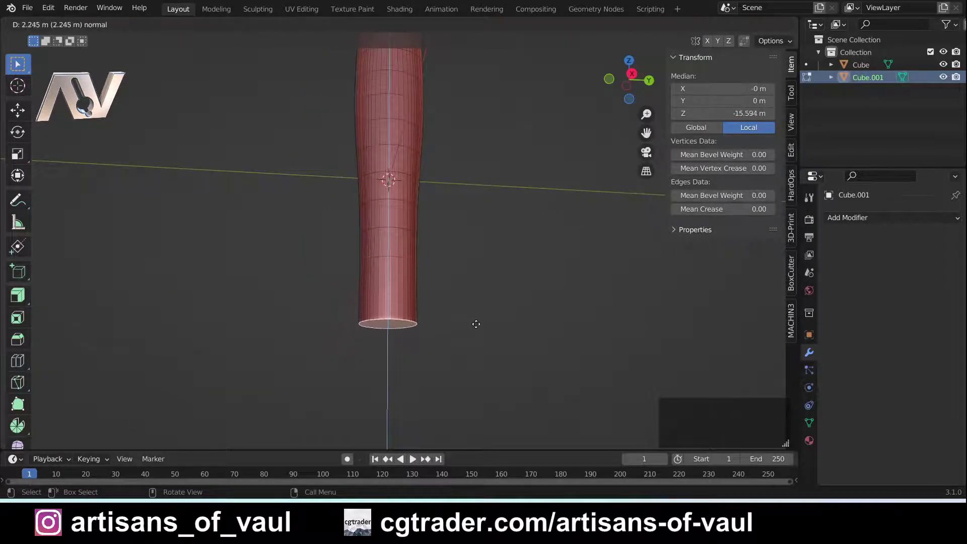
# Select the side faces of the handle's extruded end section and extrude them outward by 0.222 m to form a collar.
pyautogui.scroll(-7, 481, 315)
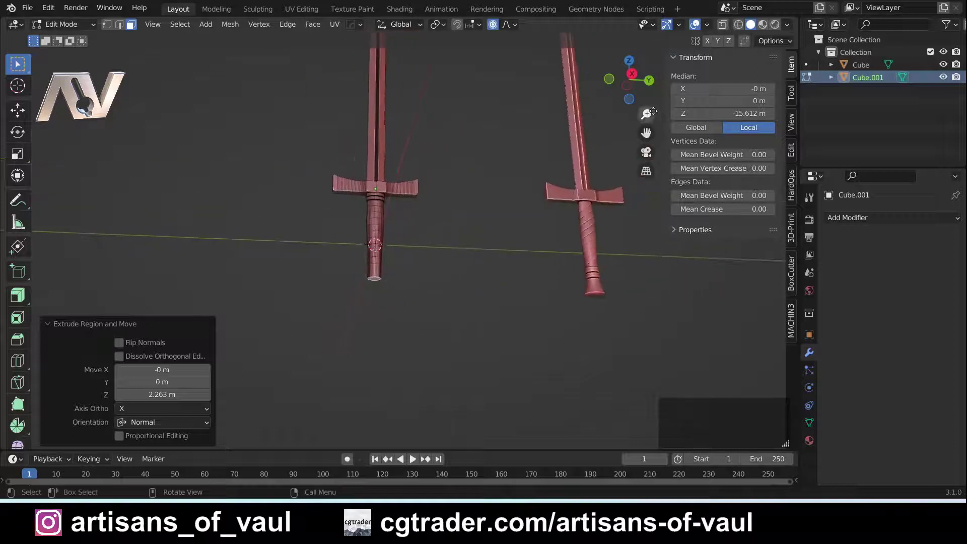
pyautogui.click(632, 74)
pyautogui.scroll(3, 443, 289)
pyautogui.scroll(3, 372, 302)
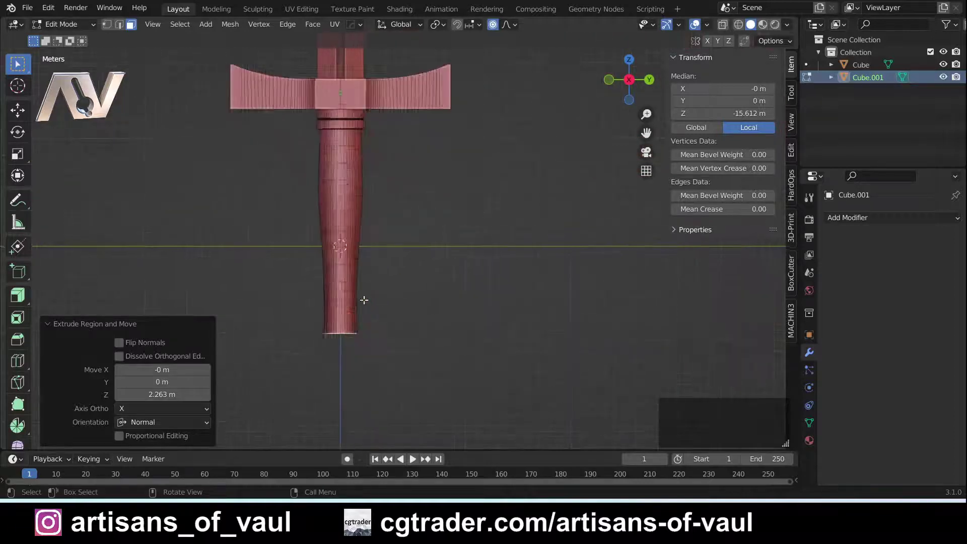
pyautogui.keyDown('shift'); pyautogui.moveTo(362, 315); pyautogui.dragTo(409, 263, button='middle'); pyautogui.keyUp('shift')
pyautogui.scroll(3, 405, 267)
pyautogui.hotkey('shift', 'z')
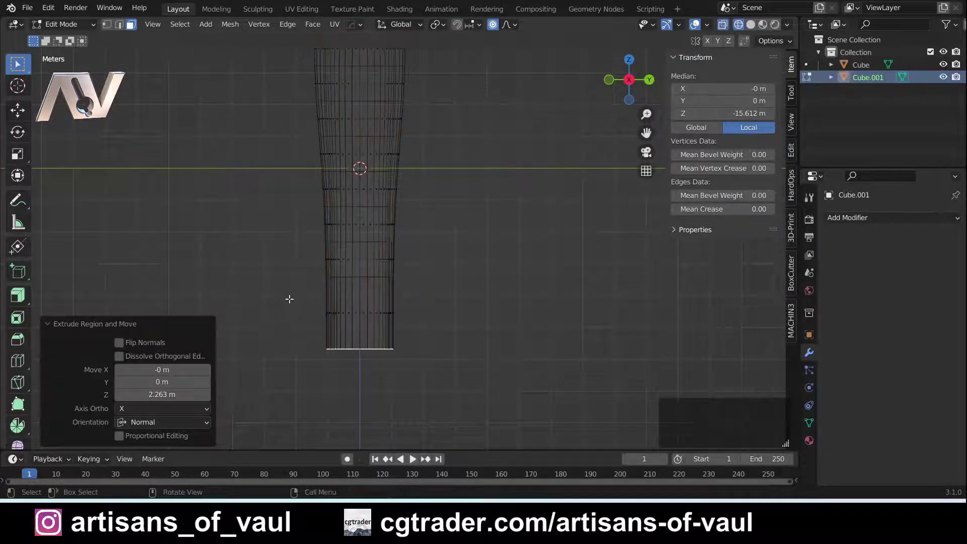
pyautogui.moveTo(289, 297); pyautogui.dragTo(451, 329)
pyautogui.hotkey('shift', 'z')
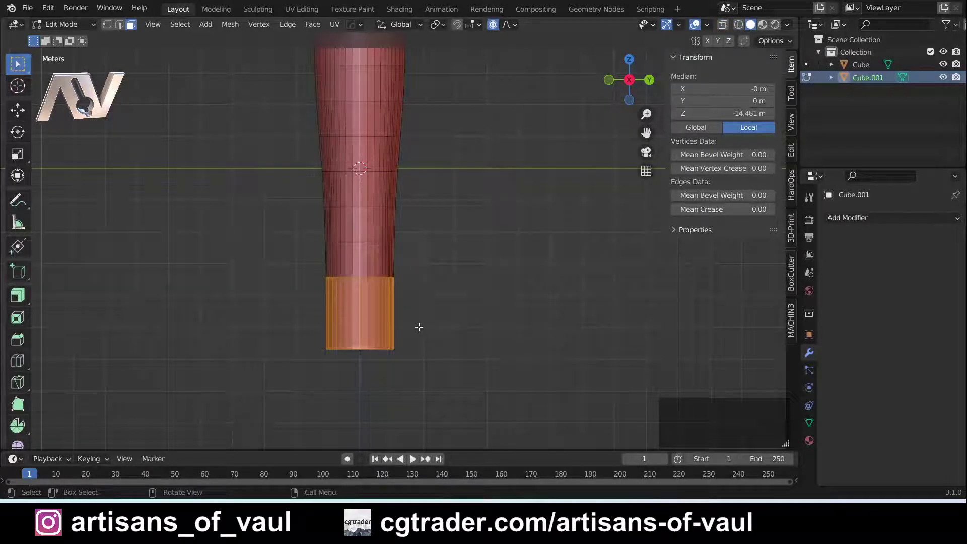
pyautogui.click(23, 298)
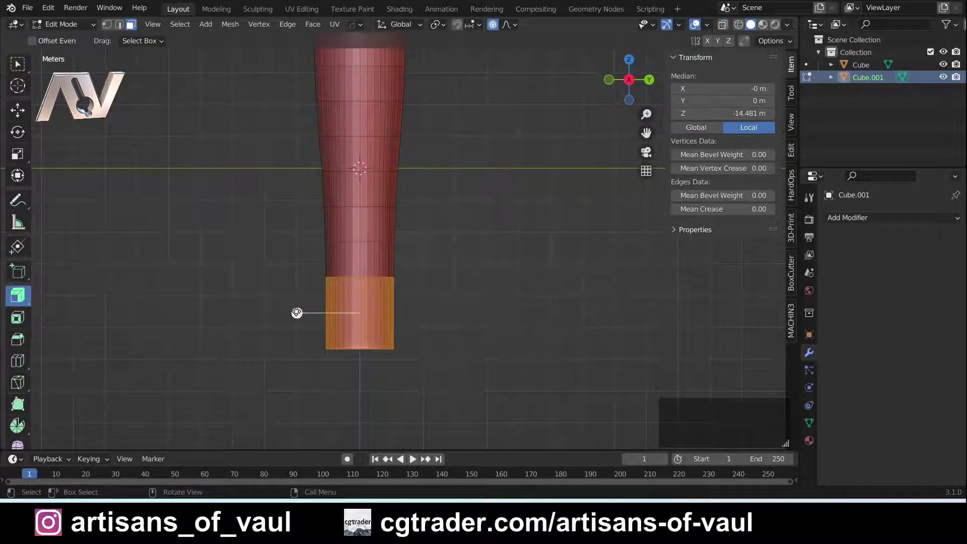
pyautogui.moveTo(297, 313); pyautogui.dragTo(320, 311)
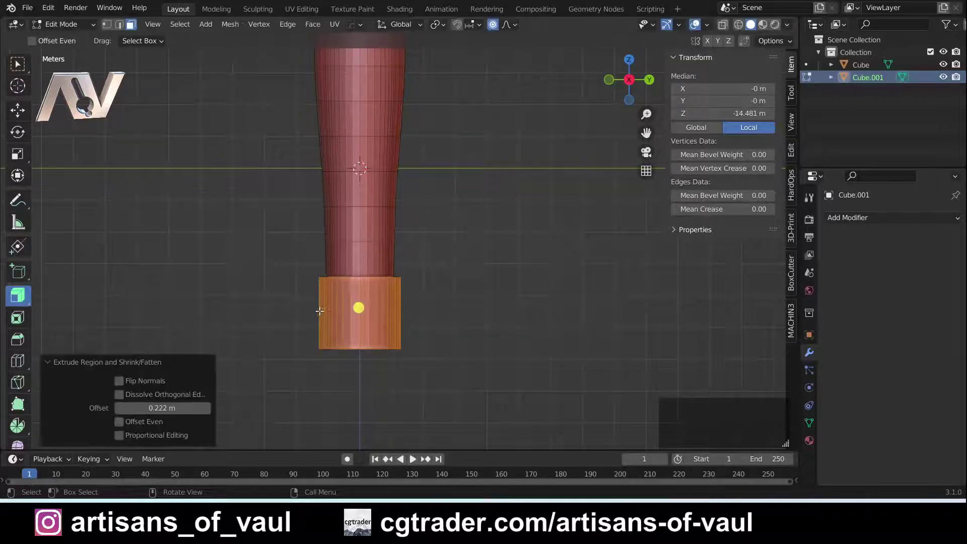
# Add one centred edge loop around the end collar and bevel it to a width of 0.0333 m with one segment.
pyautogui.scroll(1, 320, 310)
pyautogui.keyDown('shift'); pyautogui.moveTo(362, 360); pyautogui.dragTo(386, 259, button='middle'); pyautogui.keyUp('shift')
pyautogui.scroll(2, 405, 274)
pyautogui.keyDown('shift'); pyautogui.moveTo(405, 345); pyautogui.dragTo(360, 325, button='middle'); pyautogui.keyUp('shift')
pyautogui.moveTo(361, 325)
pyautogui.keyDown('shift'); pyautogui.mouseDown(button='middle')
pyautogui.moveTo(350, 297)
pyautogui.moveTo(349, 313)
pyautogui.mouseUp(button='middle'); pyautogui.keyUp('shift')
pyautogui.scroll(-6, 414, 208)
pyautogui.keyDown('shift'); pyautogui.moveTo(414, 209); pyautogui.dragTo(390, 323, button='middle'); pyautogui.keyUp('shift')
pyautogui.scroll(5, 390, 317)
pyautogui.hotkey('ctrl', 'r')
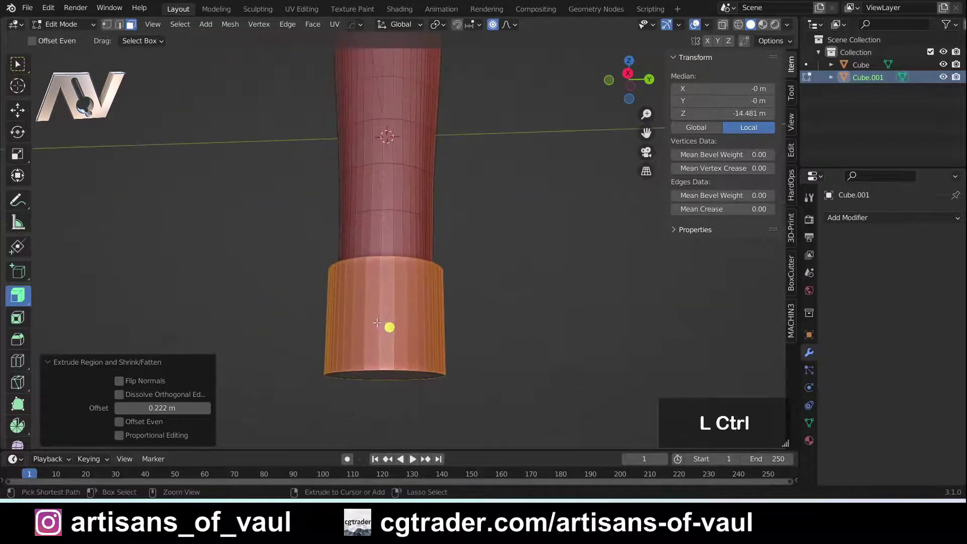
pyautogui.click(379, 323)
pyautogui.rightClick(381, 323)
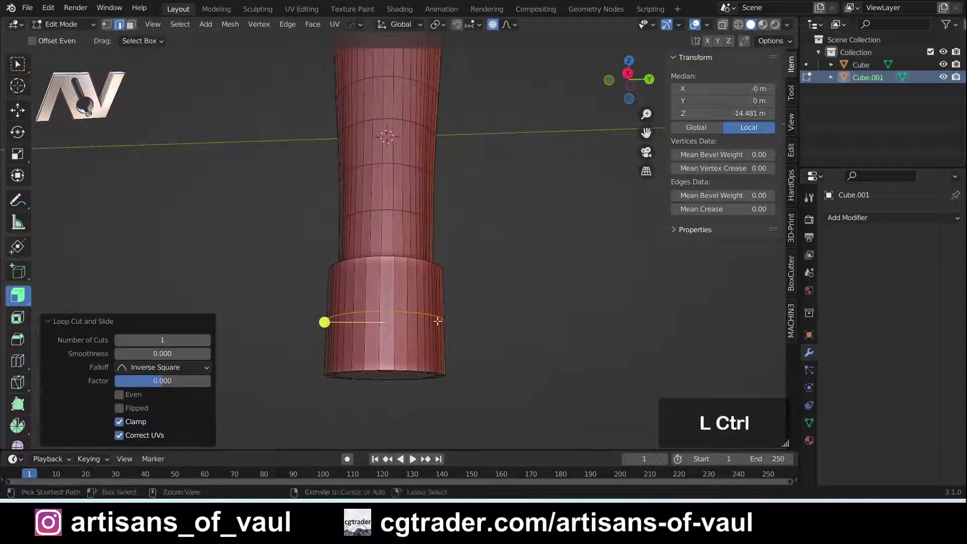
pyautogui.hotkey('ctrl', 'b')
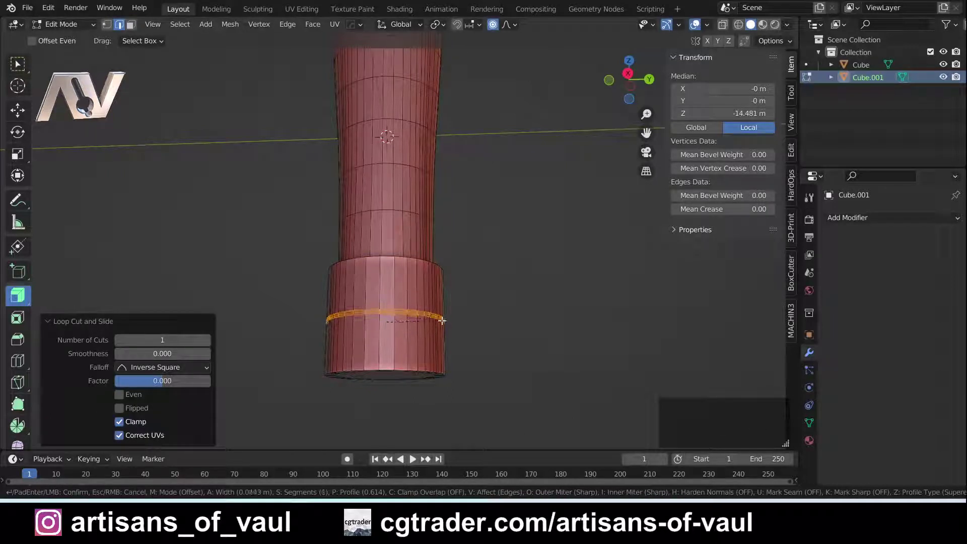
pyautogui.click(442, 320)
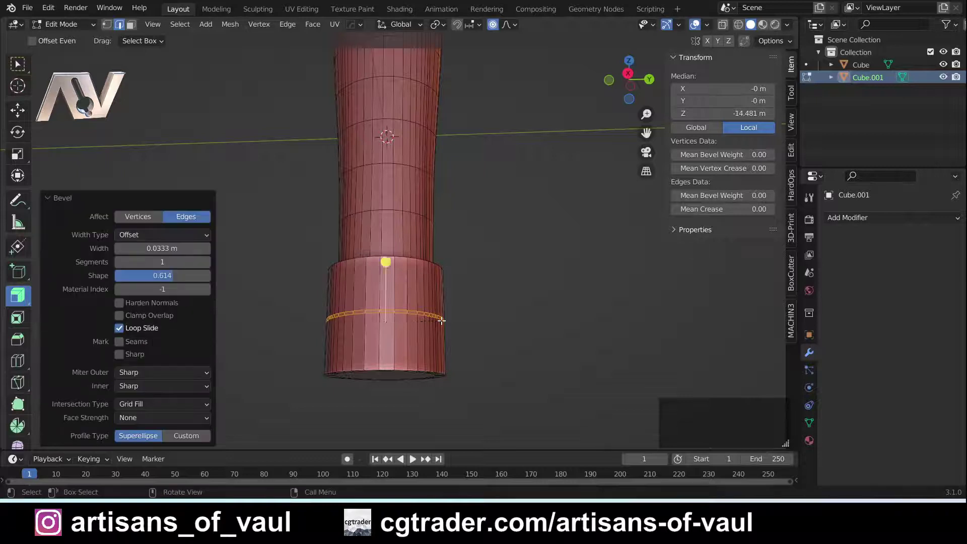
# Extrude the narrow ring of faces inward to form a groove around the middle of the end collar.
pyautogui.scroll(3, 440, 321)
pyautogui.keyDown('shift'); pyautogui.moveTo(426, 341); pyautogui.dragTo(433, 298, button='middle'); pyautogui.keyUp('shift')
pyautogui.press('Tab')
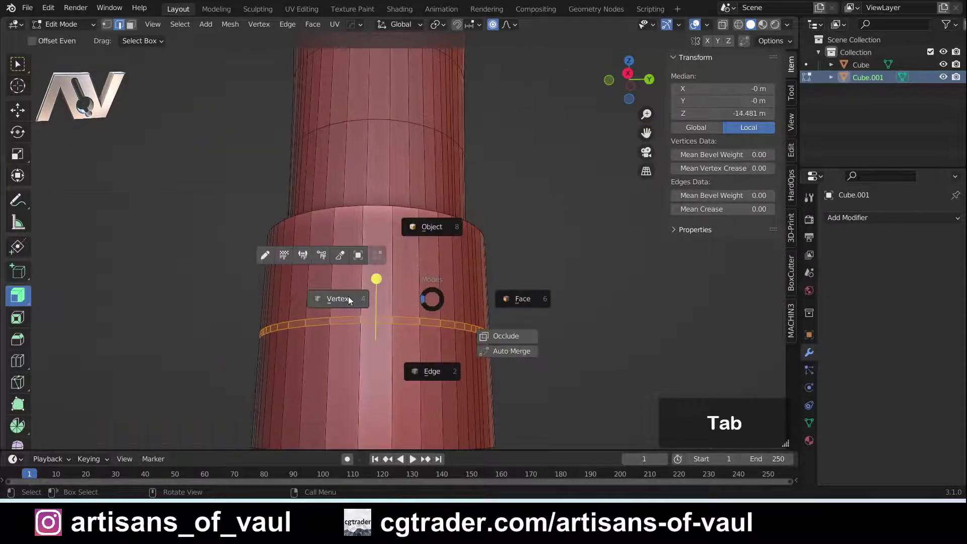
pyautogui.click(500, 306)
pyautogui.moveTo(377, 280); pyautogui.dragTo(371, 272)
pyautogui.moveTo(372, 272); pyautogui.dragTo(352, 268, button='middle')
# Bevel the end collar's top, groove and bottom edge loops with a width of 0.207 m and 8 segments.
pyautogui.press('Tab')
pyautogui.click(352, 340)
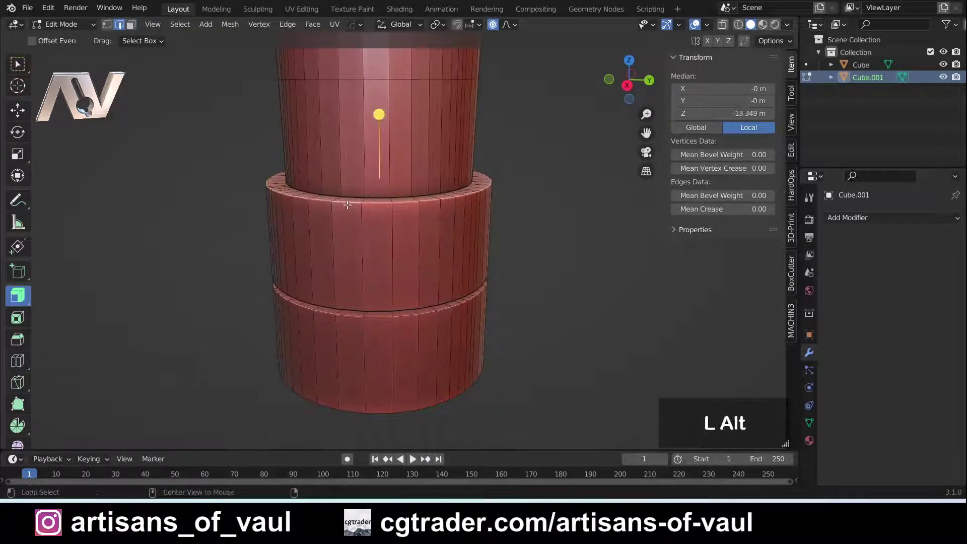
pyautogui.keyDown('alt'); pyautogui.keyDown('shift'); pyautogui.click(348, 308); pyautogui.keyUp('shift'); pyautogui.keyUp('alt')
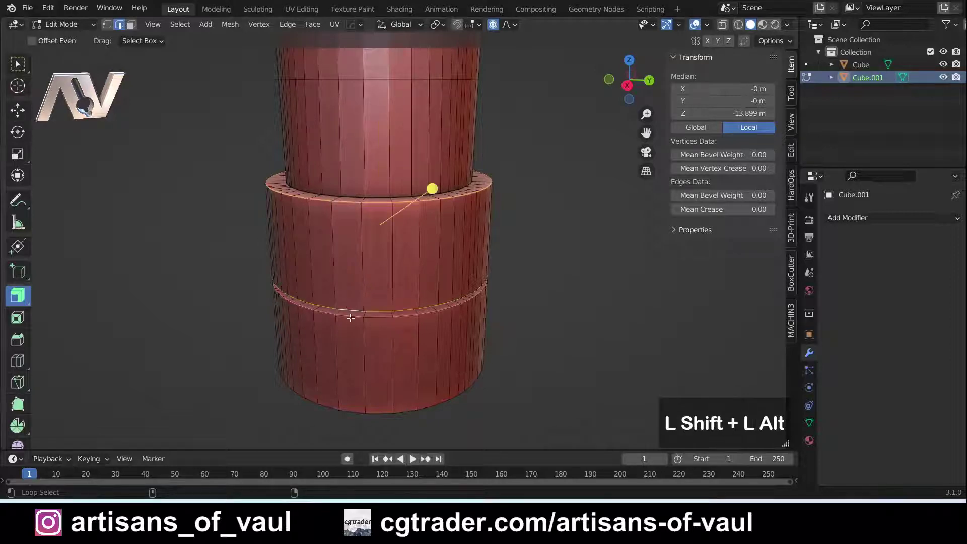
pyautogui.keyDown('alt'); pyautogui.keyDown('shift'); pyautogui.click(350, 318); pyautogui.keyUp('shift'); pyautogui.keyUp('alt')
pyautogui.keyDown('alt'); pyautogui.keyDown('shift'); pyautogui.click(353, 411); pyautogui.keyUp('shift'); pyautogui.keyUp('alt')
pyautogui.moveTo(379, 399); pyautogui.dragTo(417, 285, button='middle')
pyautogui.scroll(1, 418, 292)
pyautogui.hotkey('ctrl', 'b')
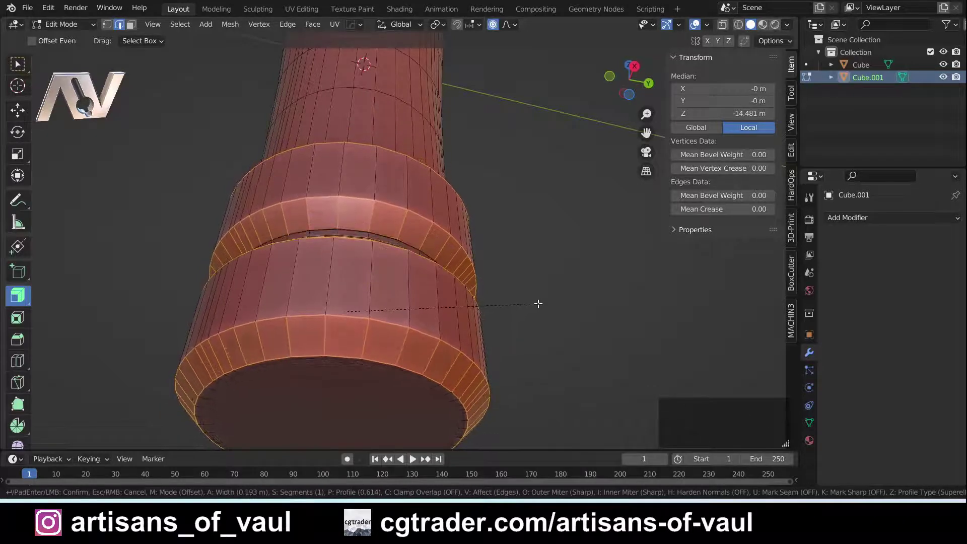
pyautogui.scroll(3, 536, 302)
pyautogui.scroll(3, 539, 304)
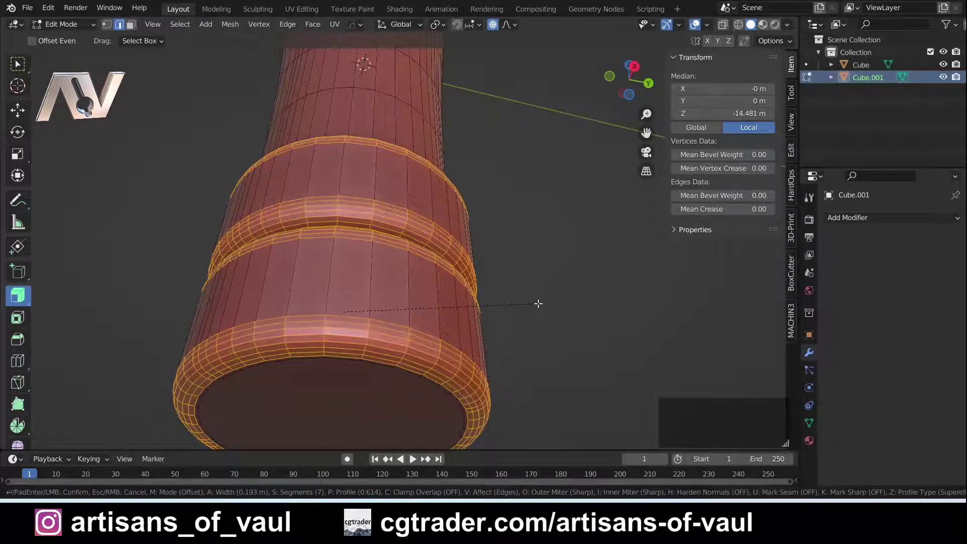
pyautogui.scroll(1, 539, 304)
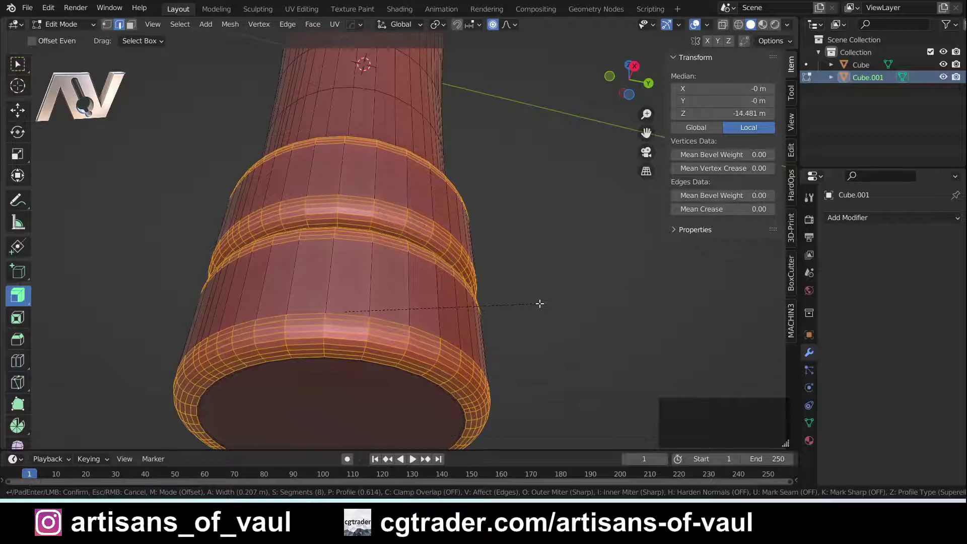
pyautogui.click(540, 304)
# Leave mesh editing and compare the grooved end collar with the reference sword's grip and pommel.
pyautogui.scroll(-4, 535, 299)
pyautogui.moveTo(484, 255); pyautogui.dragTo(469, 326, button='middle')
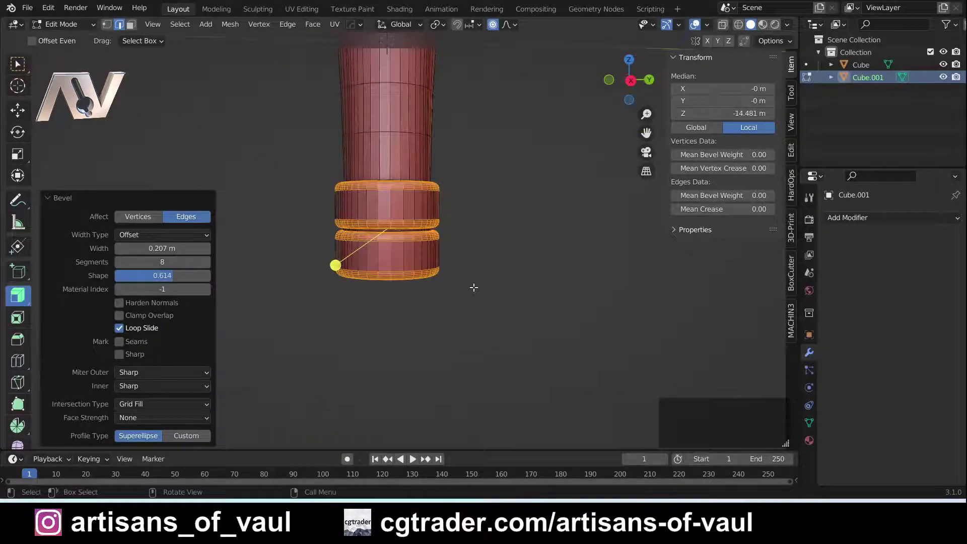
pyautogui.press('Tab')
pyautogui.click(477, 174)
pyautogui.scroll(-3, 476, 175)
pyautogui.keyDown('shift'); pyautogui.moveTo(479, 216); pyautogui.dragTo(403, 275, button='middle'); pyautogui.keyUp('shift')
pyautogui.scroll(2, 268, 269)
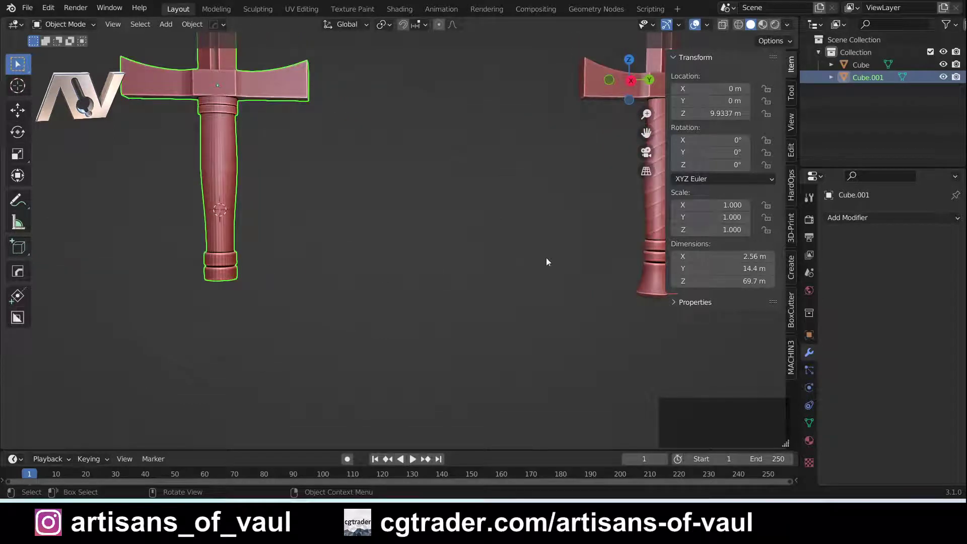
pyautogui.keyDown('shift'); pyautogui.moveTo(262, 265); pyautogui.dragTo(311, 298, button='middle'); pyautogui.keyUp('shift')
pyautogui.scroll(1, 322, 286)
pyautogui.scroll(1, 317, 286)
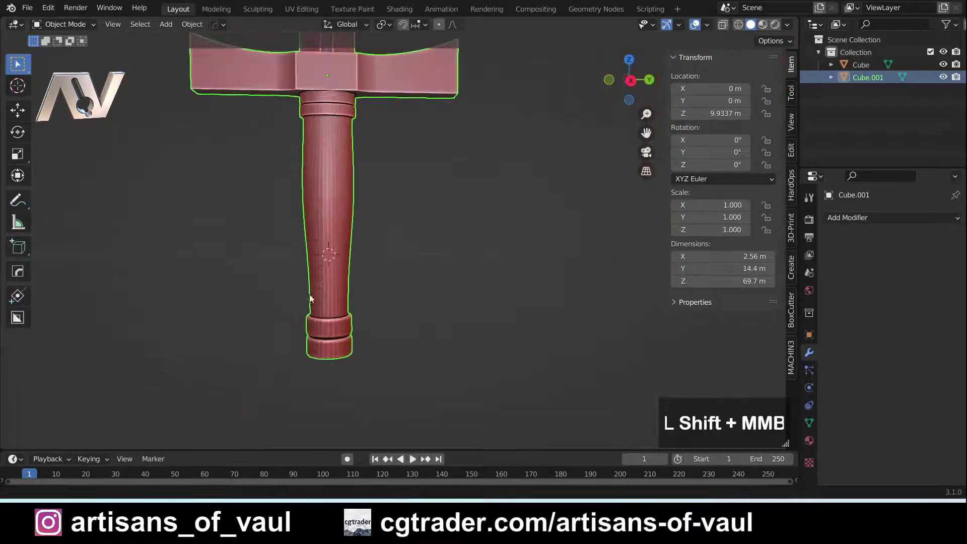
# In vertex editing with see-through display, select all the end collar's vertices below its top rim.
pyautogui.click(630, 80)
pyautogui.keyDown('shift'); pyautogui.moveTo(338, 346); pyautogui.dragTo(372, 295, button='middle'); pyautogui.keyUp('shift')
pyautogui.scroll(4, 371, 296)
pyautogui.keyDown('shift'); pyautogui.moveTo(331, 324); pyautogui.dragTo(370, 285, button='middle'); pyautogui.keyUp('shift')
pyautogui.press('Tab')
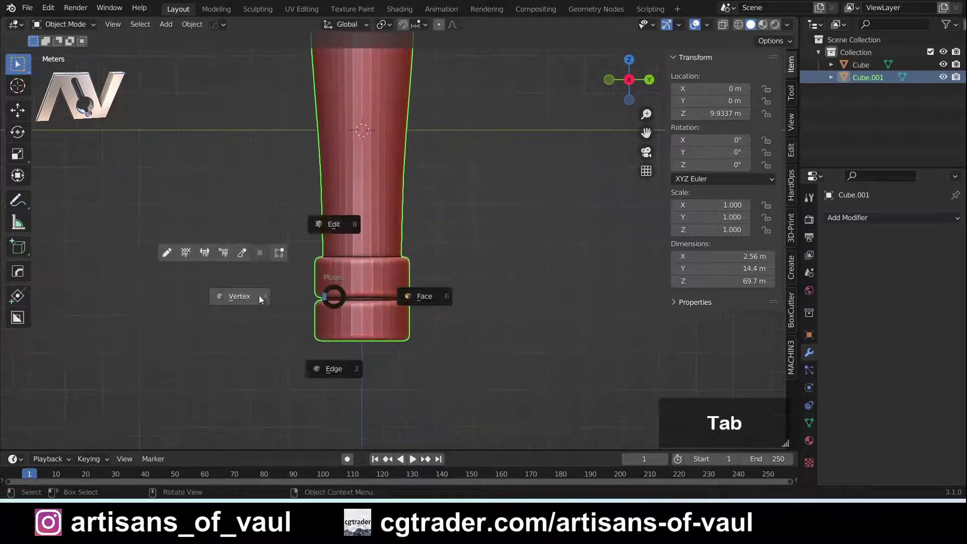
pyautogui.hotkey('shift', 'z')
pyautogui.moveTo(272, 243); pyautogui.dragTo(418, 268)
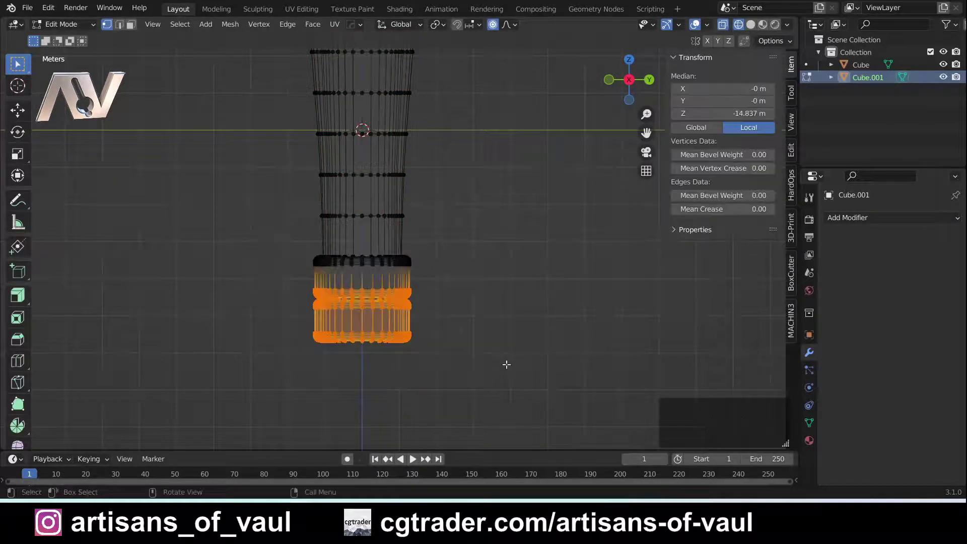
pyautogui.press('g')
pyautogui.press('z')
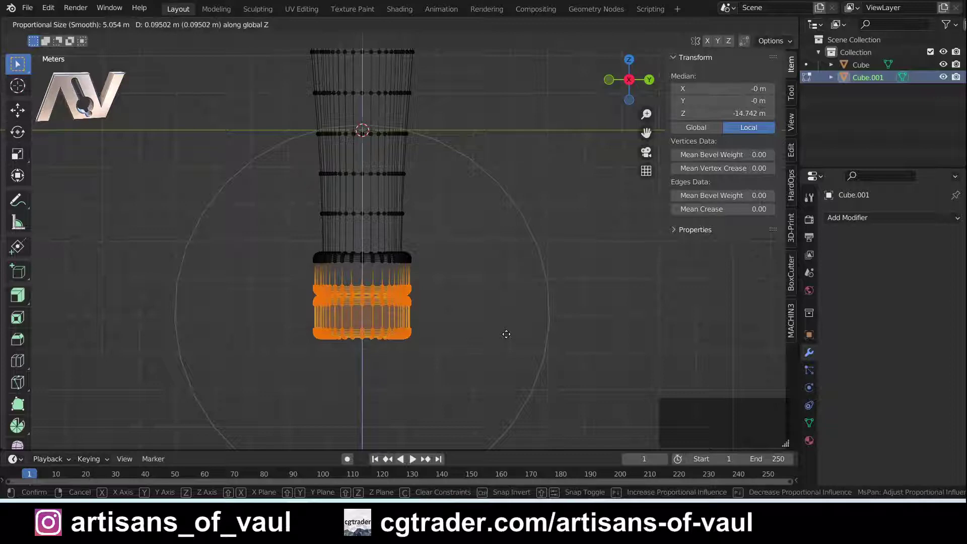
pyautogui.rightClick(507, 335)
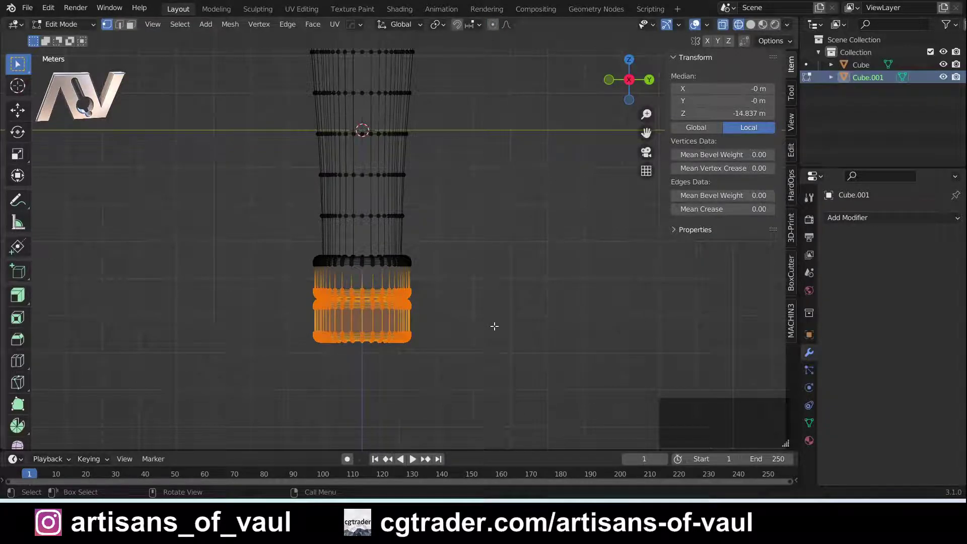
# With proportional editing off, move the selected lower part of the end collar up about 0.24 m along Z.
pyautogui.press('g')
pyautogui.press('z')
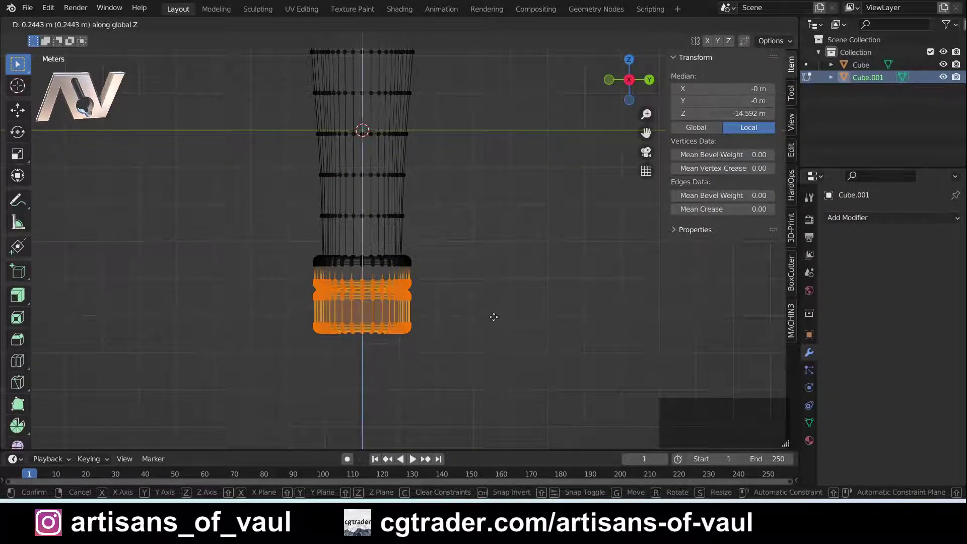
pyautogui.click(449, 319)
# Move the end collar's bottom rim up about 0.26 m along Z and leave mesh editing.
pyautogui.moveTo(295, 308); pyautogui.dragTo(470, 348)
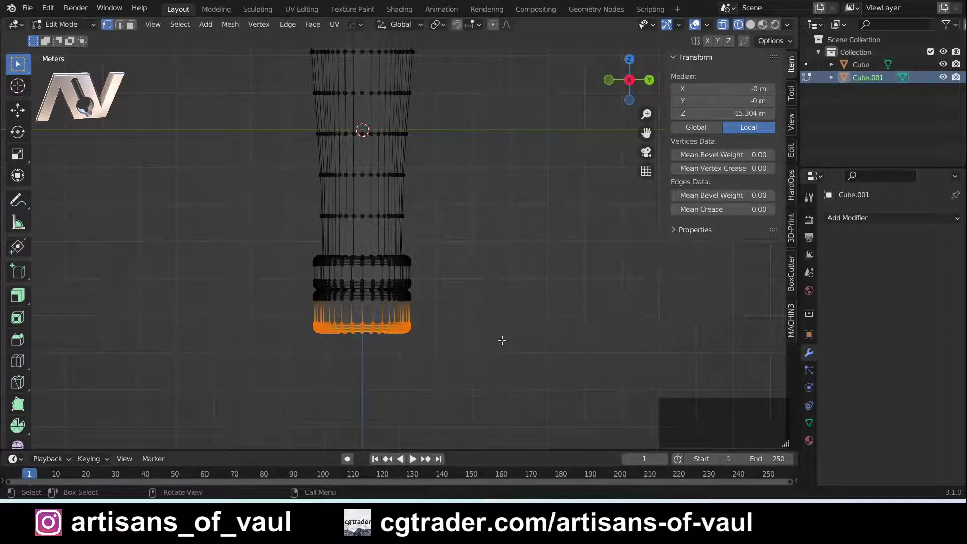
pyautogui.press('g')
pyautogui.press('z')
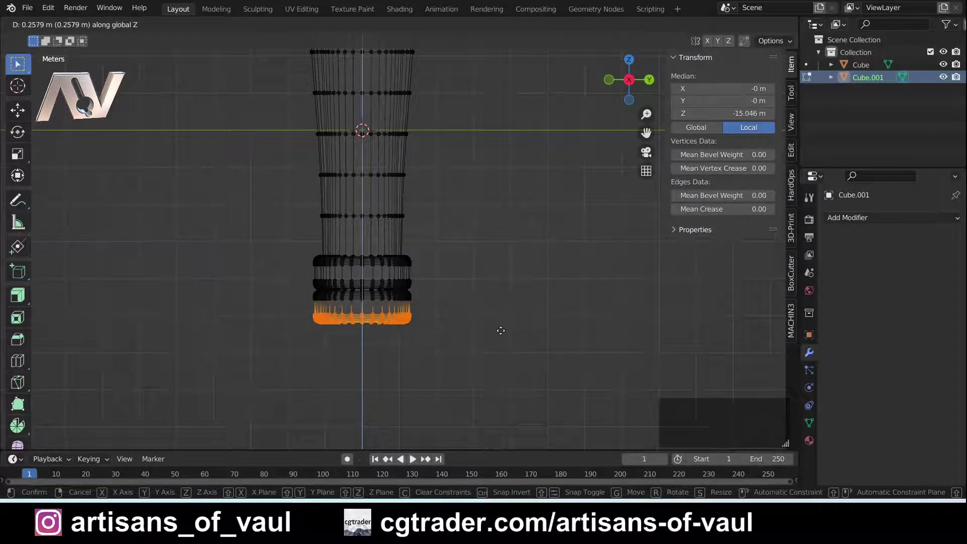
pyautogui.click(501, 330)
pyautogui.press('Tab')
pyautogui.click(477, 253)
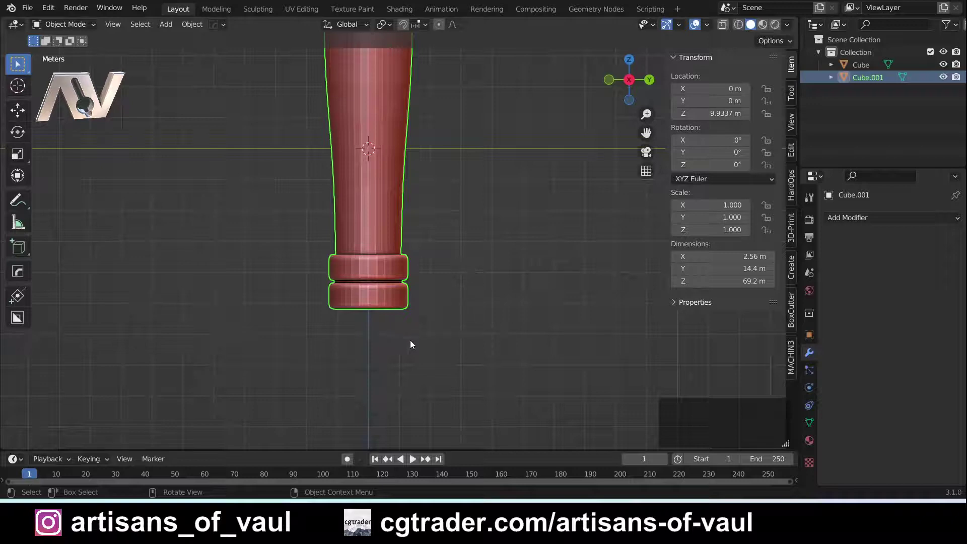
# Extrude the end collar's bottom face downward about 2.5 m to start the pommel.
pyautogui.moveTo(410, 340); pyautogui.dragTo(530, 285, button='middle')
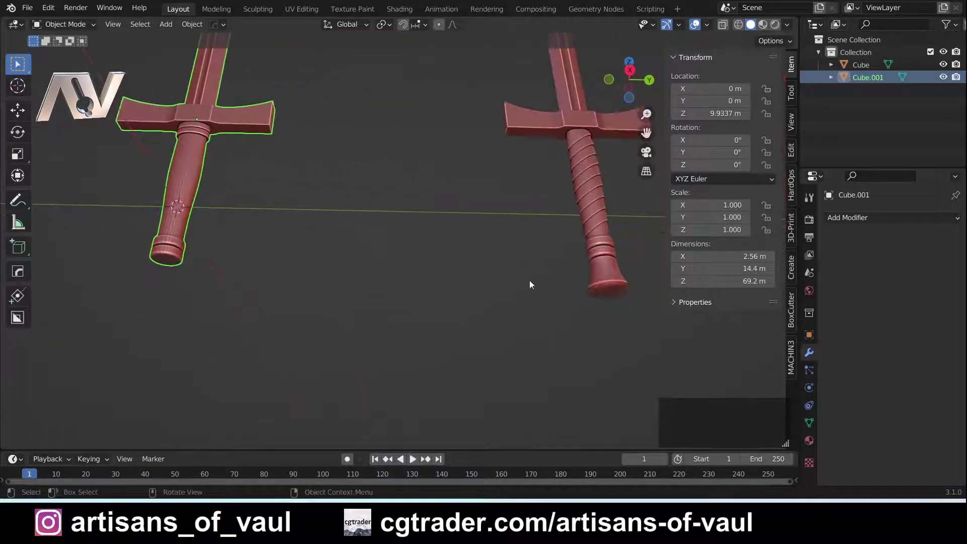
pyautogui.keyDown('shift'); pyautogui.moveTo(250, 293); pyautogui.dragTo(446, 270, button='middle'); pyautogui.keyUp('shift')
pyautogui.scroll(1, 446, 270)
pyautogui.scroll(2, 445, 269)
pyautogui.keyDown('shift'); pyautogui.moveTo(358, 280); pyautogui.dragTo(394, 273, button='middle'); pyautogui.keyUp('shift')
pyautogui.press('Tab')
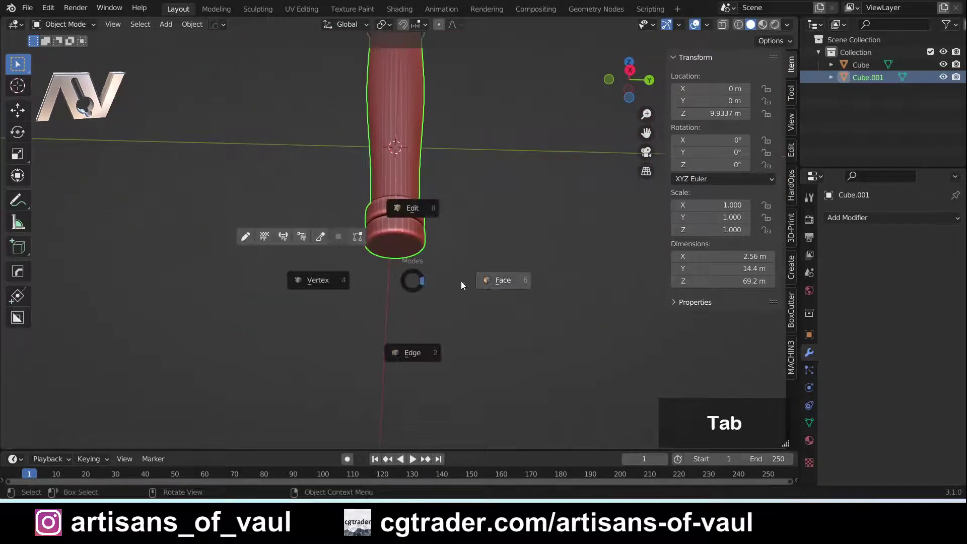
pyautogui.click(472, 281)
pyautogui.click(396, 252)
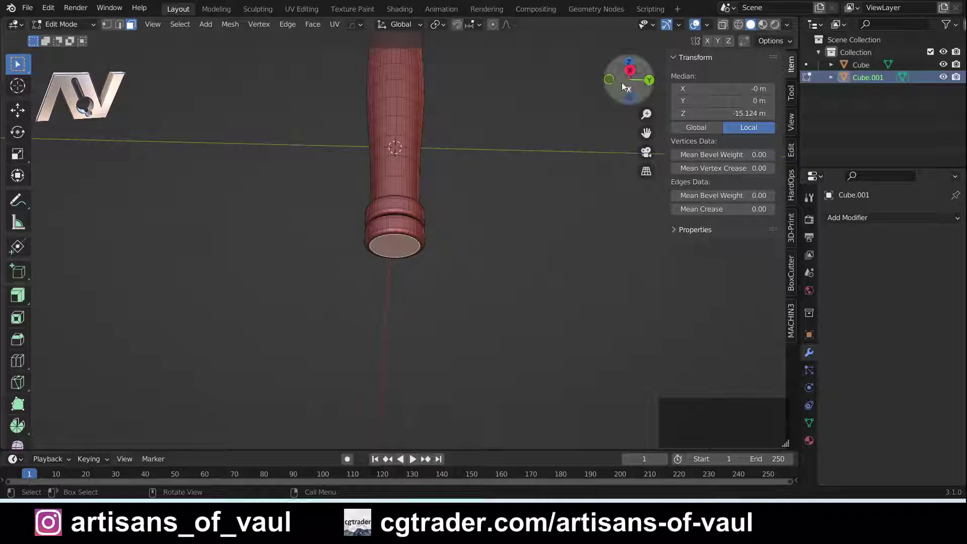
pyautogui.click(628, 71)
pyautogui.press('e')
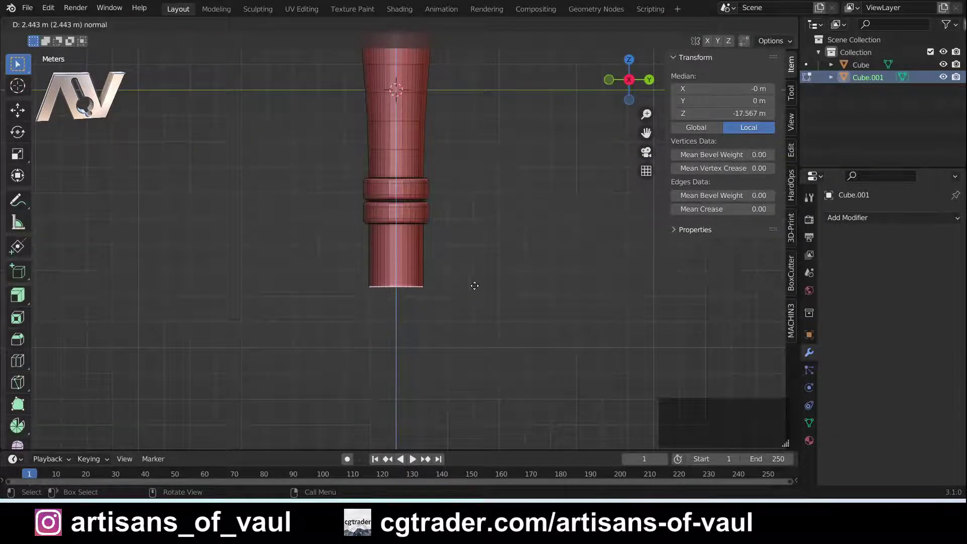
pyautogui.click(474, 286)
# Scale the extruded bottom face by about 1.552 to flare the pommel outward.
pyautogui.press('s')
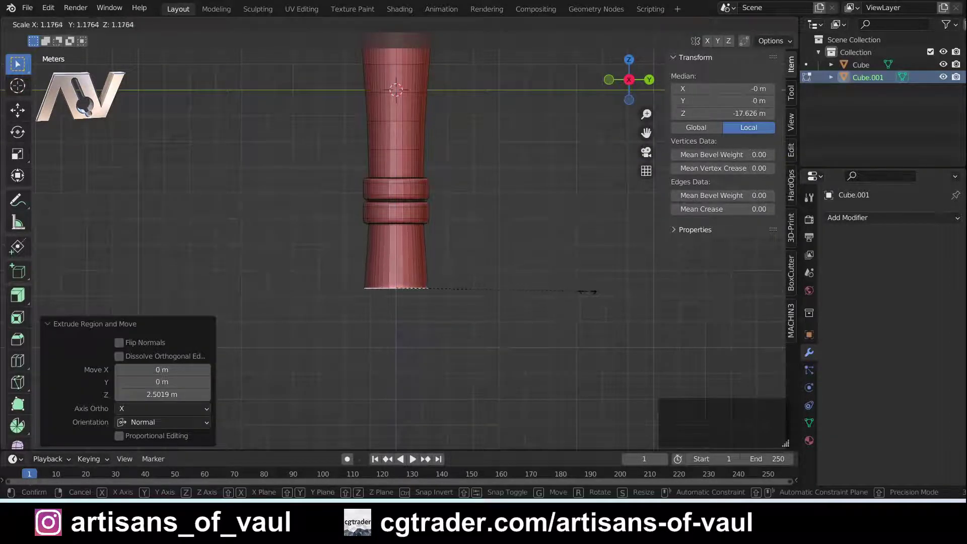
pyautogui.click(650, 297)
pyautogui.moveTo(529, 277); pyautogui.dragTo(424, 252, button='middle')
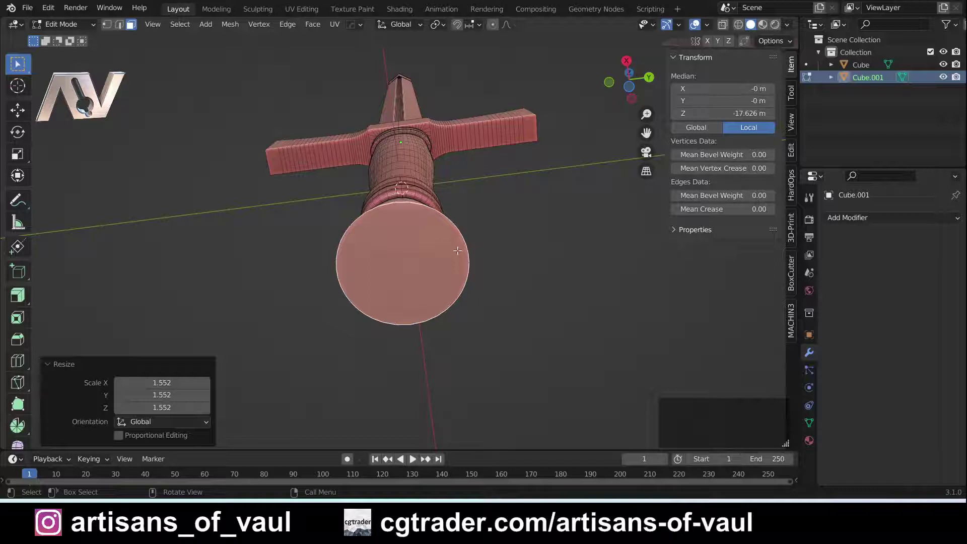
pyautogui.scroll(2, 418, 255)
pyautogui.moveTo(419, 255); pyautogui.dragTo(419, 267, button='middle')
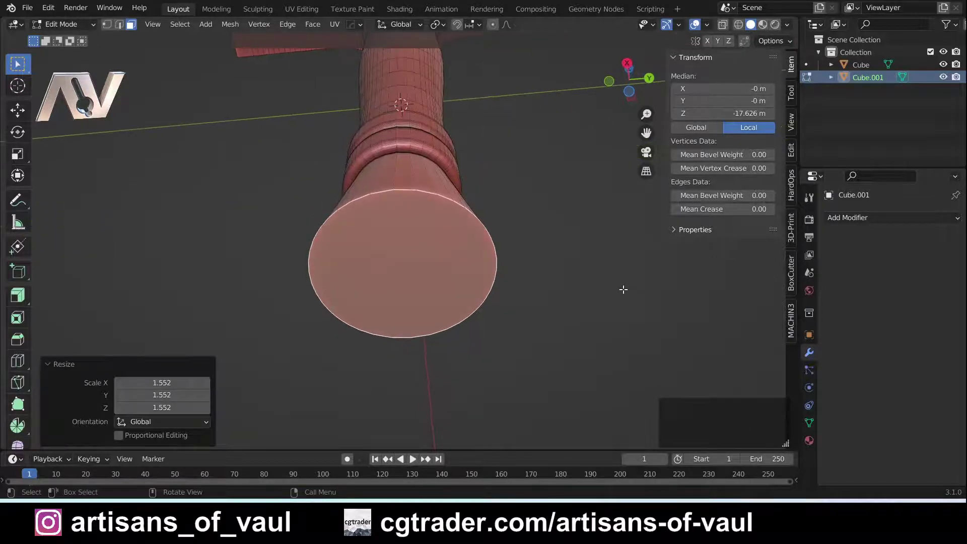
# Try an inset on the pommel's bottom face and undo back to the flared pommel.
pyautogui.press('i')
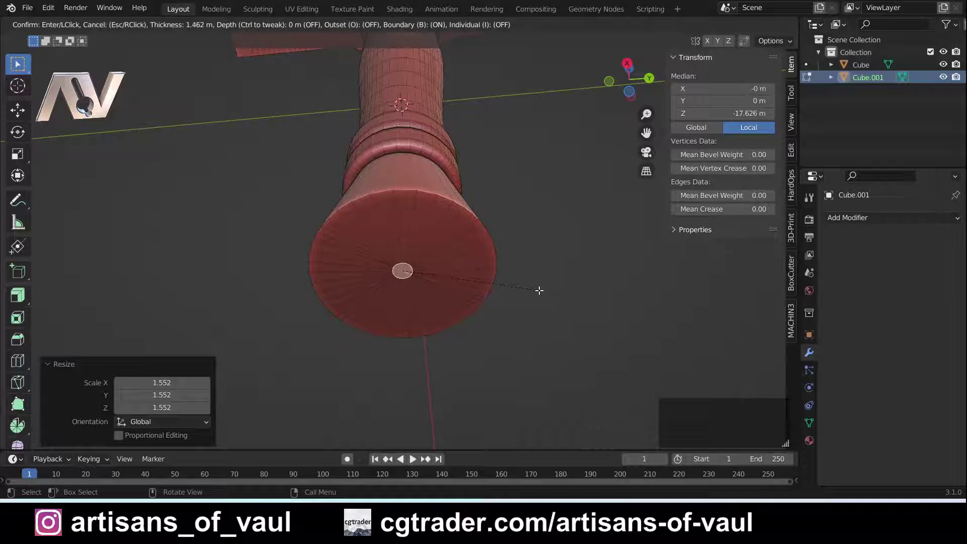
pyautogui.click(503, 285)
pyautogui.scroll(3, 503, 286)
pyautogui.moveTo(503, 287); pyautogui.dragTo(428, 210, button='middle')
pyautogui.scroll(-2, 428, 211)
pyautogui.hotkey('ctrl', 'z')
pyautogui.hotkey('ctrl', 'z')
pyautogui.hotkey('ctrl', 'z')
pyautogui.hotkey('ctrl', 'z')
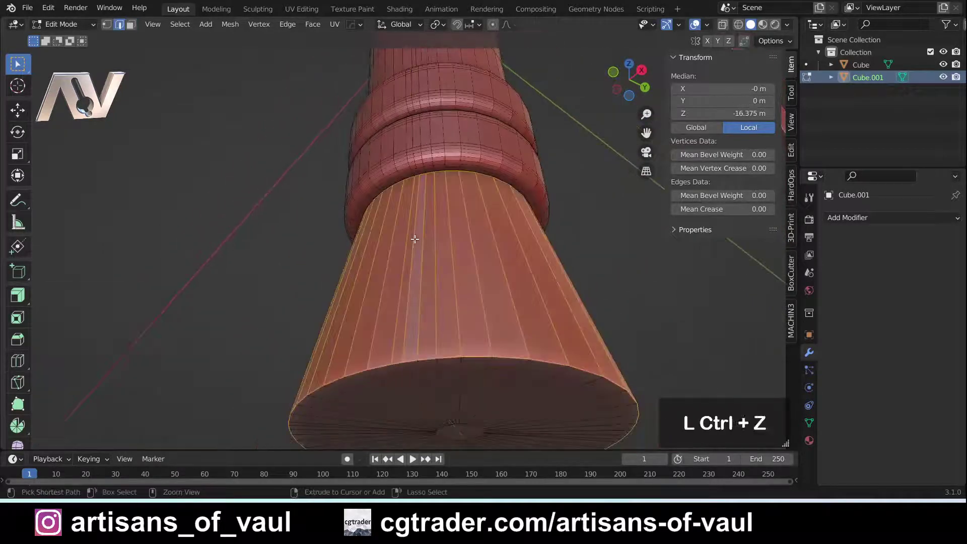
pyautogui.hotkey('ctrl', 'z')
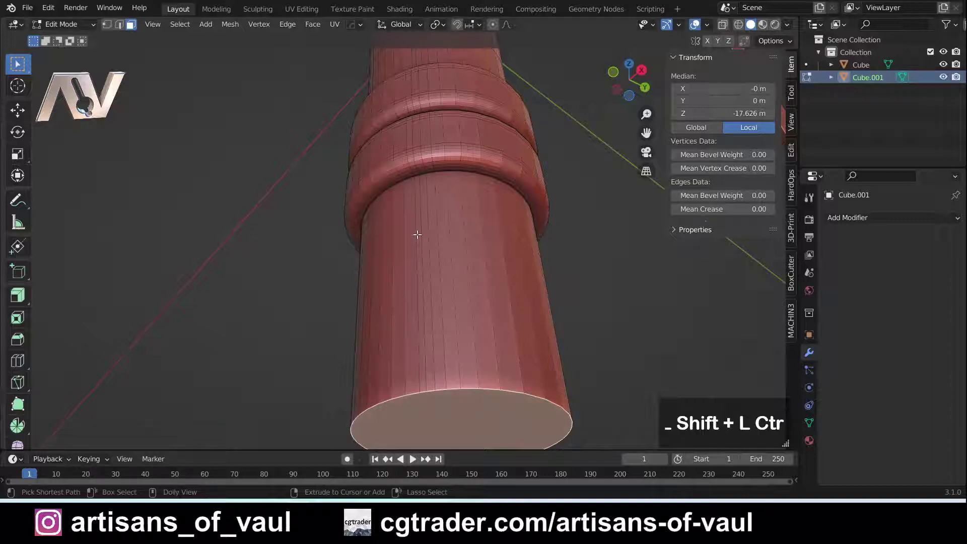
pyautogui.hotkey('ctrl', 'shift', 'z')
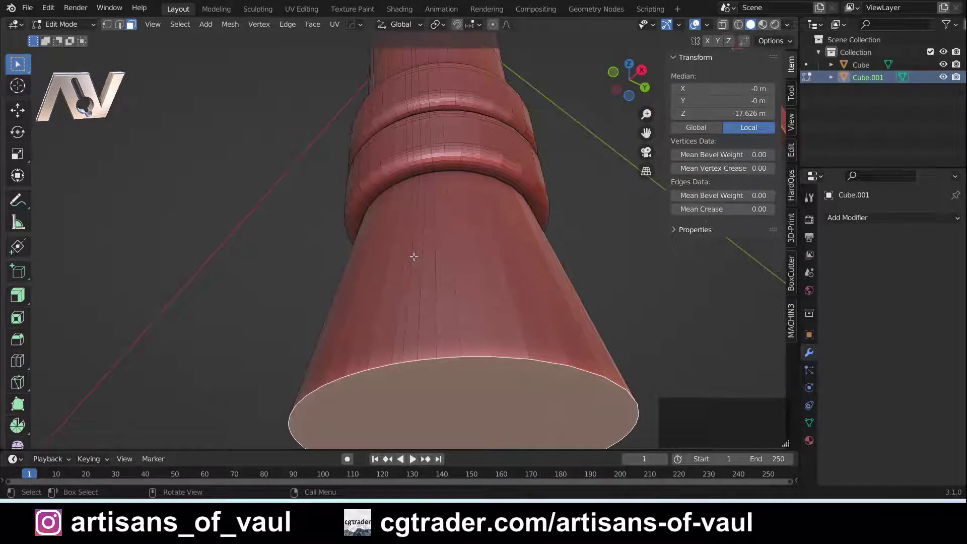
# Dissolve one of the closely spaced lengthwise edge loops running along the pommel and handle.
pyautogui.keyDown('alt'); pyautogui.click(413, 257); pyautogui.keyUp('alt')
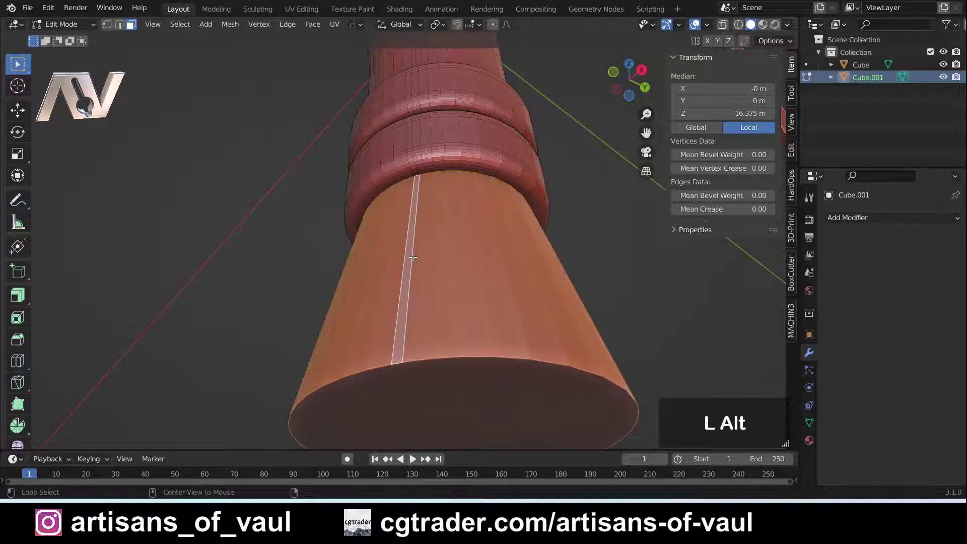
pyautogui.hotkey('ctrl', 'Tab')
pyautogui.click(456, 353)
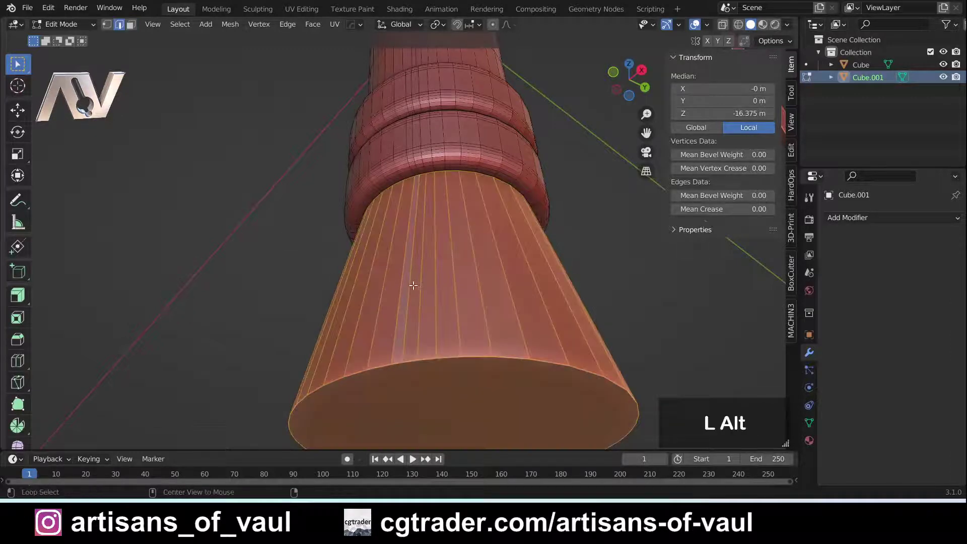
pyautogui.keyDown('alt'); pyautogui.click(413, 286); pyautogui.keyUp('alt')
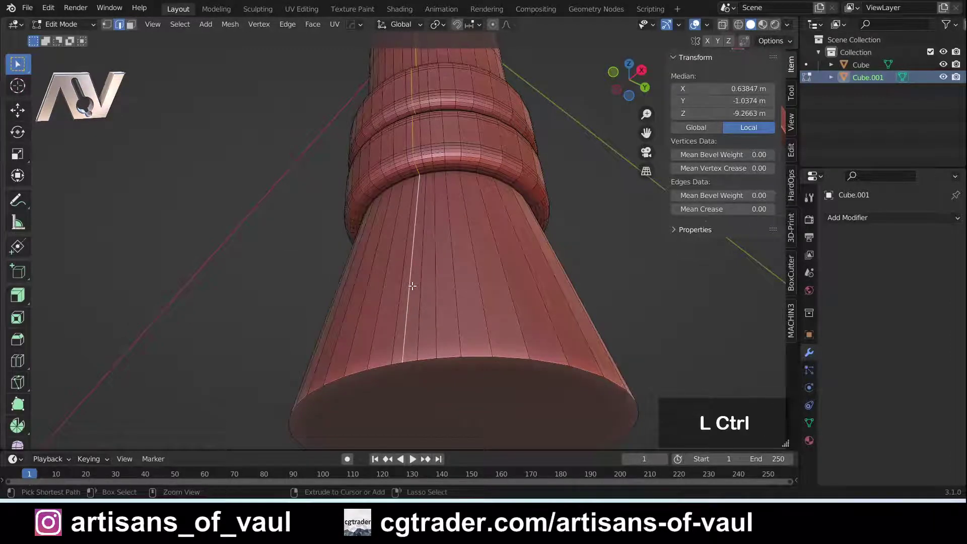
pyautogui.hotkey('ctrl', 'x')
pyautogui.moveTo(497, 324); pyautogui.dragTo(307, 245, button='middle')
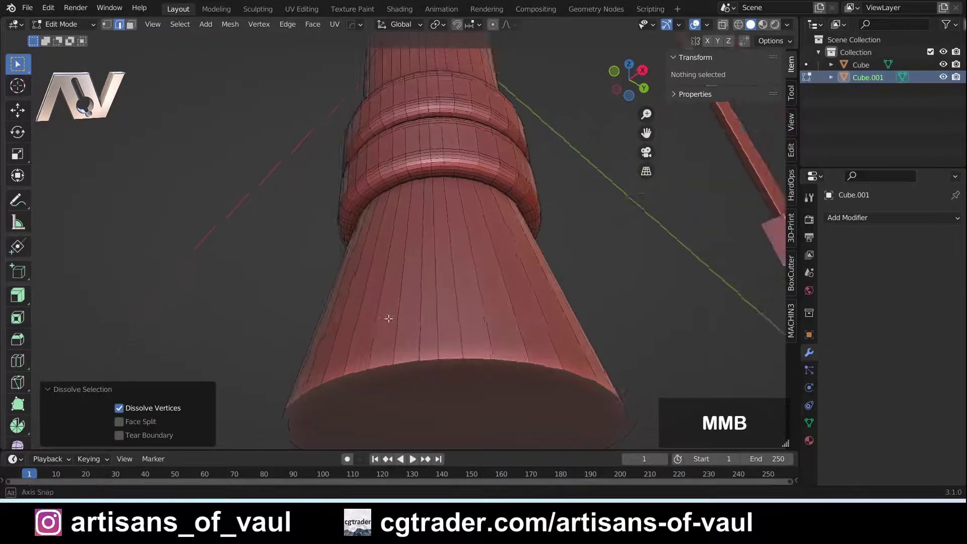
# Find the matching closely spaced lengthwise edge loops on the handle's other sides and dissolve them.
pyautogui.keyDown('alt'); pyautogui.click(303, 266); pyautogui.keyUp('alt')
pyautogui.keyDown('alt'); pyautogui.click(302, 266); pyautogui.keyUp('alt')
pyautogui.scroll(-4, 345, 114)
pyautogui.scroll(2, 348, 108)
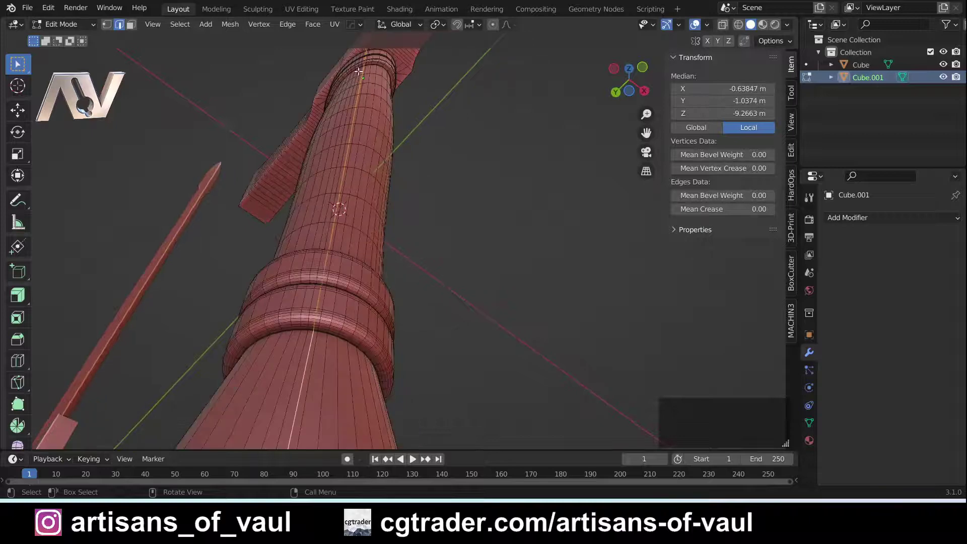
pyautogui.keyDown('shift'); pyautogui.moveTo(329, 334); pyautogui.dragTo(429, 218, button='middle'); pyautogui.keyUp('shift')
pyautogui.moveTo(428, 255); pyautogui.dragTo(411, 292, button='middle')
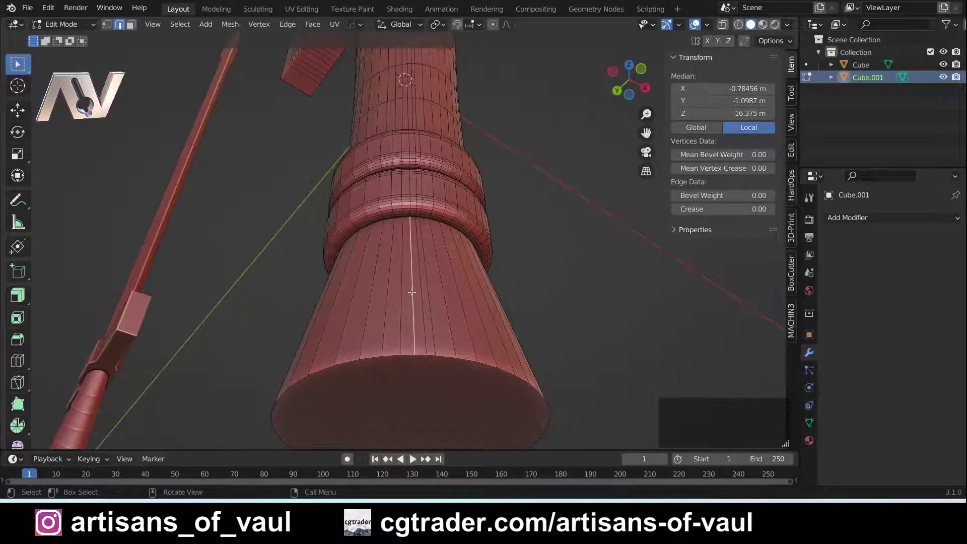
pyautogui.moveTo(407, 310); pyautogui.dragTo(574, 341, button='middle')
pyautogui.keyDown('alt'); pyautogui.click(262, 278); pyautogui.keyUp('alt')
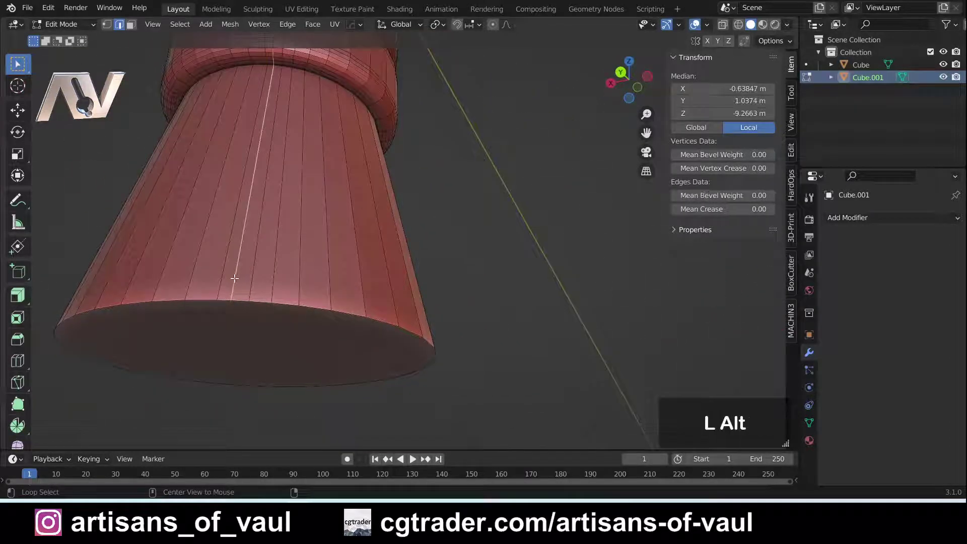
pyautogui.hotkey('ctrl', 'x')
# Dissolve the remaining extra lengthwise edge loop along the handle and flared pommel.
pyautogui.moveTo(261, 279); pyautogui.dragTo(311, 319, button='middle')
pyautogui.moveTo(370, 255); pyautogui.dragTo(408, 257, button='middle')
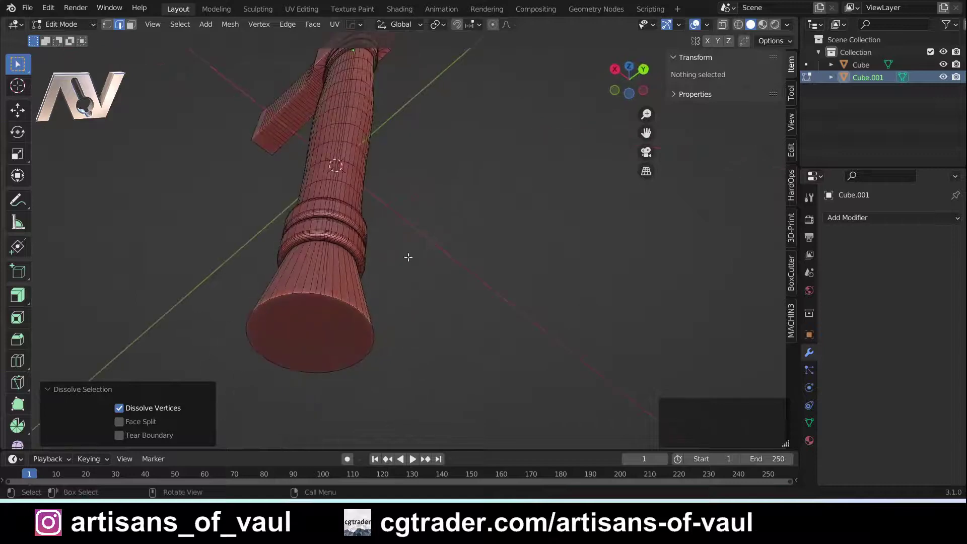
pyautogui.keyDown('alt'); pyautogui.click(324, 274); pyautogui.keyUp('alt')
pyautogui.hotkey('ctrl', 'x')
pyautogui.moveTo(324, 275); pyautogui.dragTo(430, 304, button='middle')
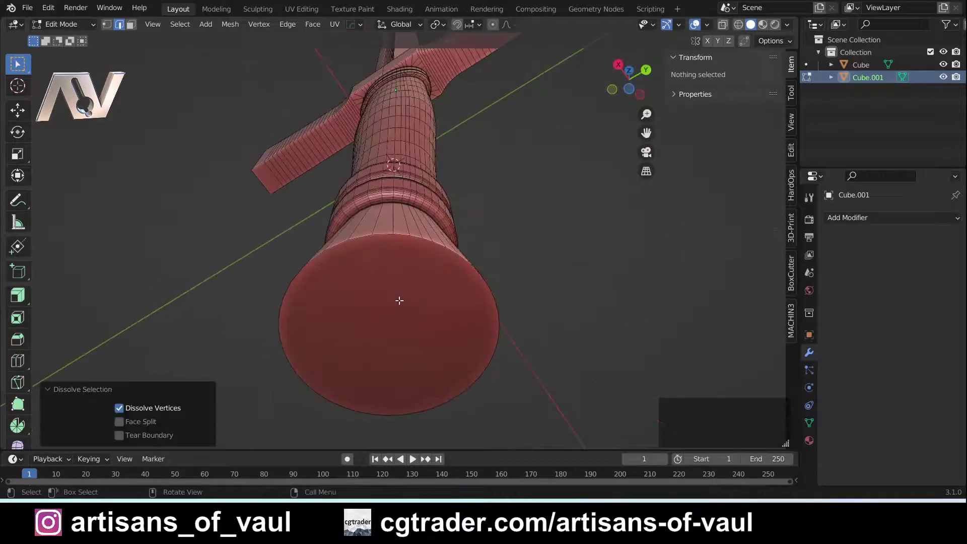
# Inset the pommel's bottom face by about 1.248 m to leave a small central circle.
pyautogui.press('Tab')
pyautogui.click(517, 305)
pyautogui.click(517, 304)
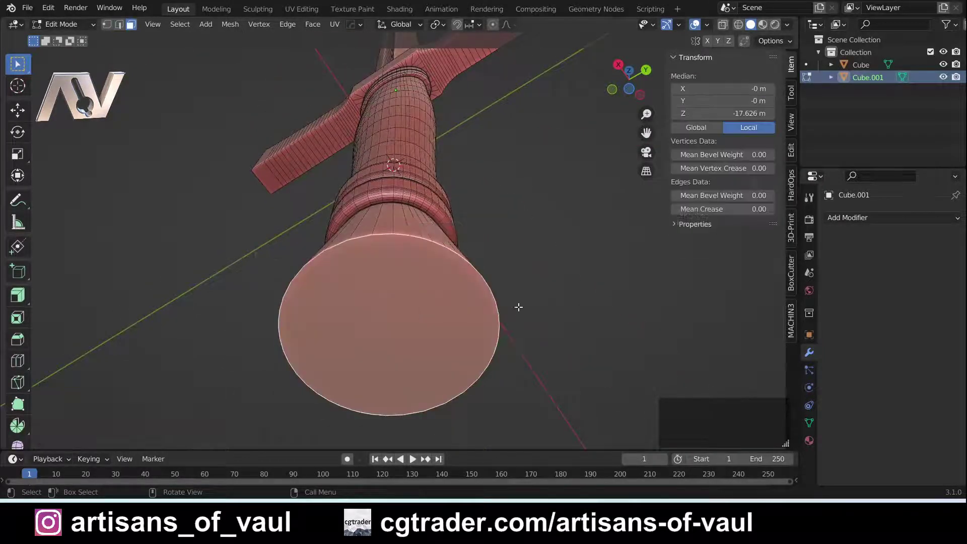
pyautogui.press('i')
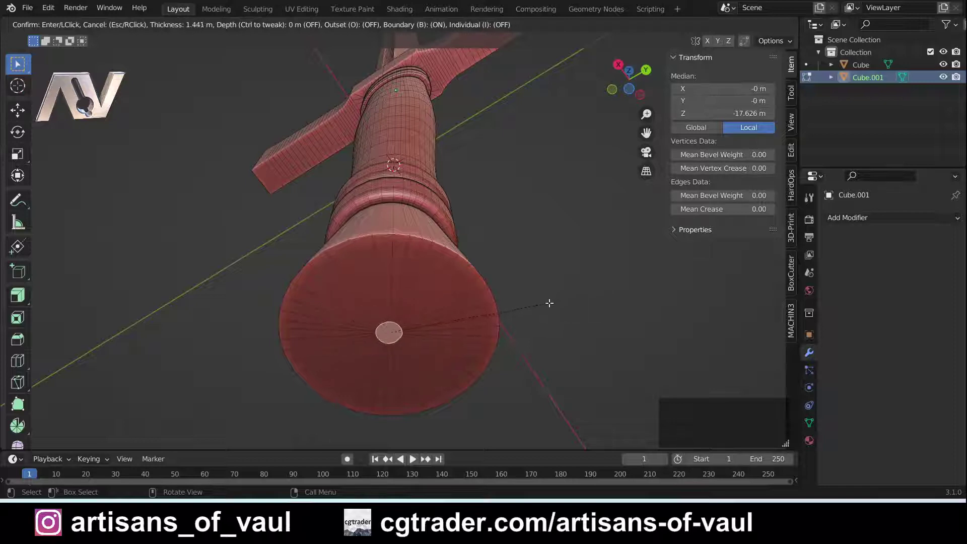
pyautogui.click(559, 305)
pyautogui.keyDown('shift'); pyautogui.moveTo(473, 343); pyautogui.dragTo(443, 252, button='middle'); pyautogui.keyUp('shift')
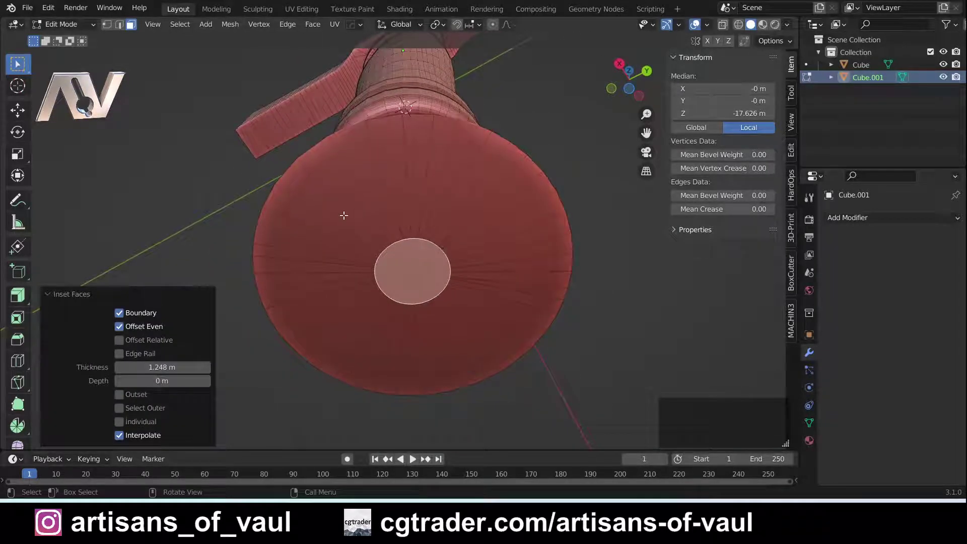
# Select all radial edges between the pommel's inset circle and outer rim and subdivide them with one cut.
pyautogui.press('c')
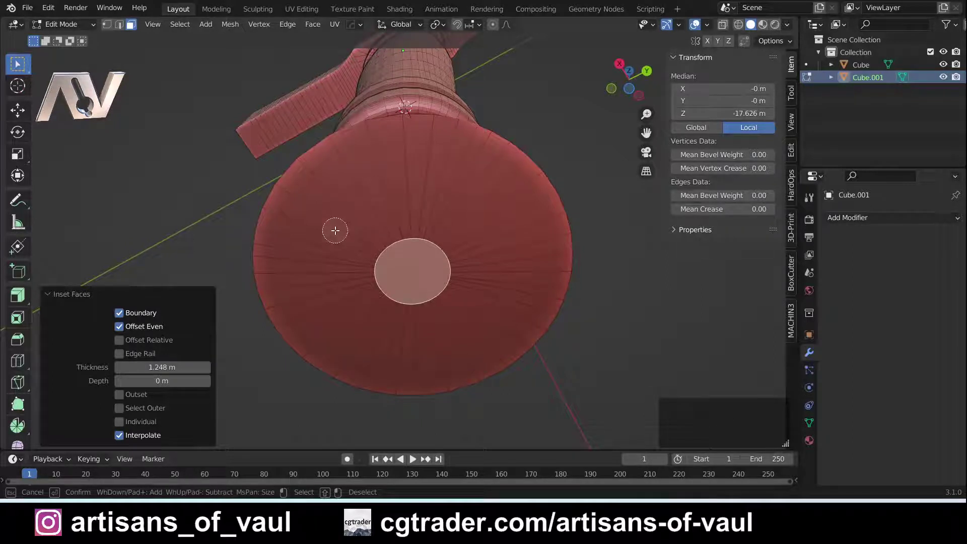
pyautogui.rightClick(340, 228)
pyautogui.click(369, 210)
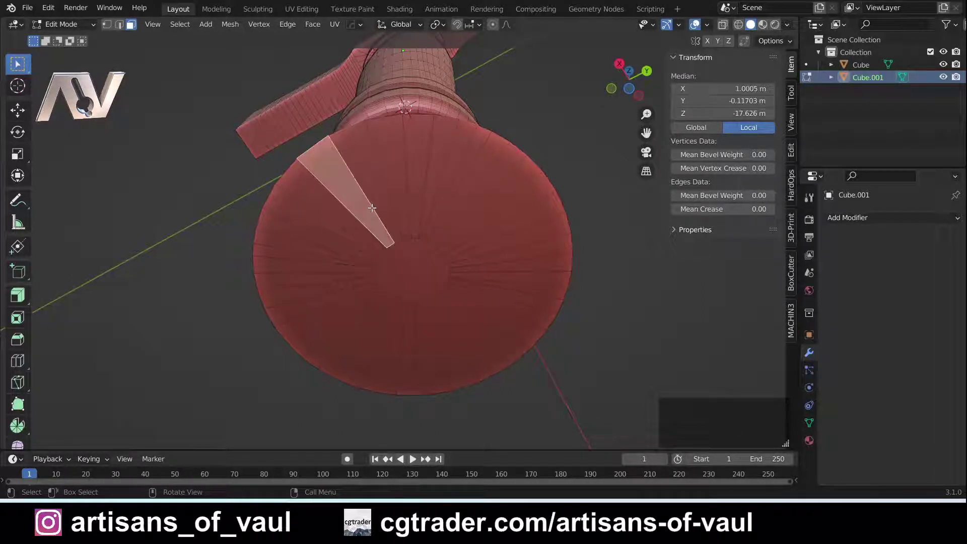
pyautogui.press('Tab')
pyautogui.click(391, 287)
pyautogui.press('c')
pyautogui.moveTo(373, 212)
pyautogui.mouseDown()
pyautogui.moveTo(486, 211)
pyautogui.moveTo(399, 352)
pyautogui.moveTo(371, 207)
pyautogui.mouseUp()
pyautogui.press('Escape')
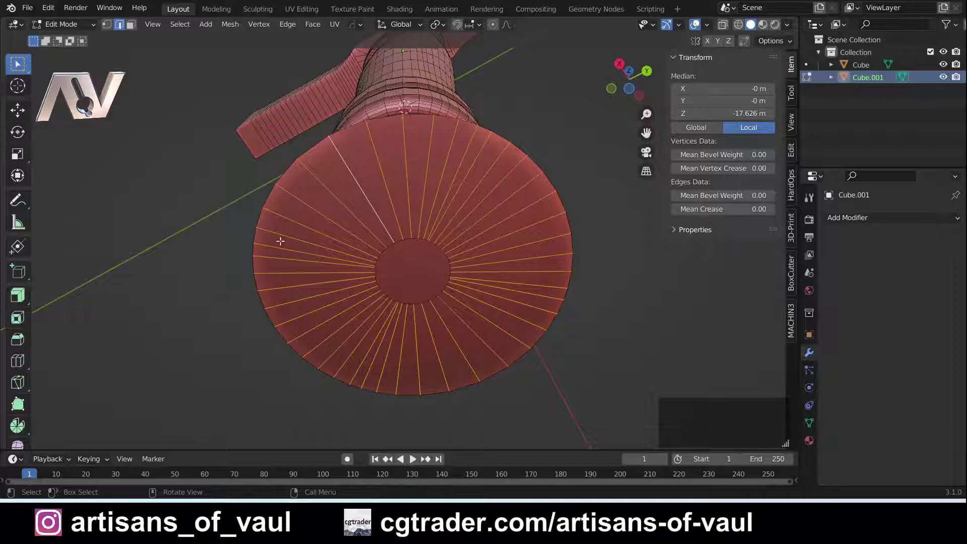
pyautogui.click(285, 24)
pyautogui.click(292, 88)
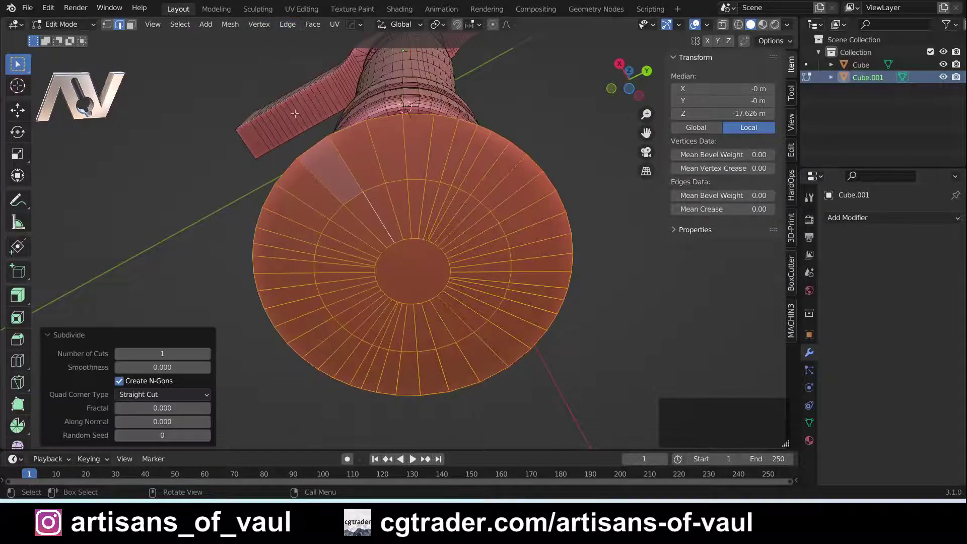
# Increase the subdivision of the pommel's radial bottom edges to 8 cuts.
pyautogui.click(207, 351)
pyautogui.click(208, 351)
pyautogui.click(208, 352)
pyautogui.click(207, 352)
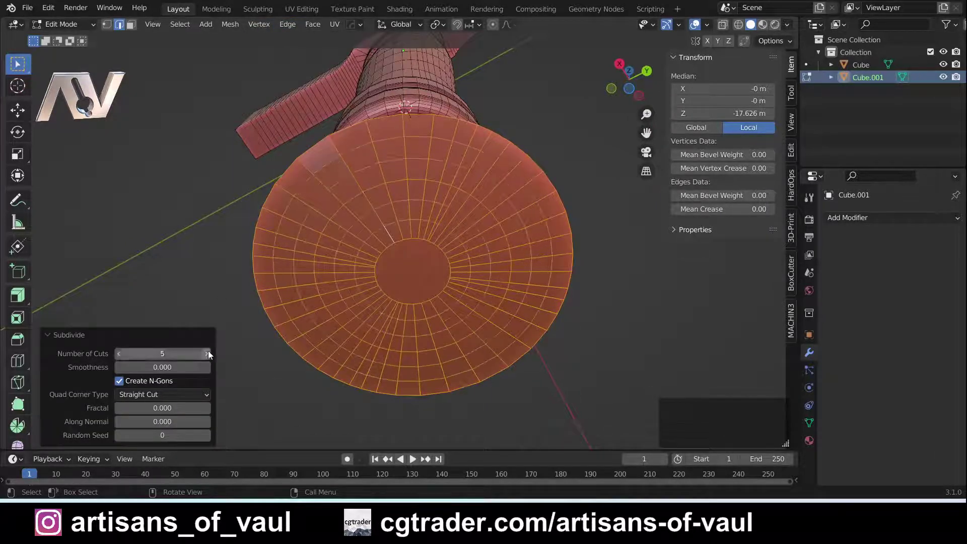
pyautogui.click(208, 351)
pyautogui.click(207, 352)
pyautogui.click(208, 354)
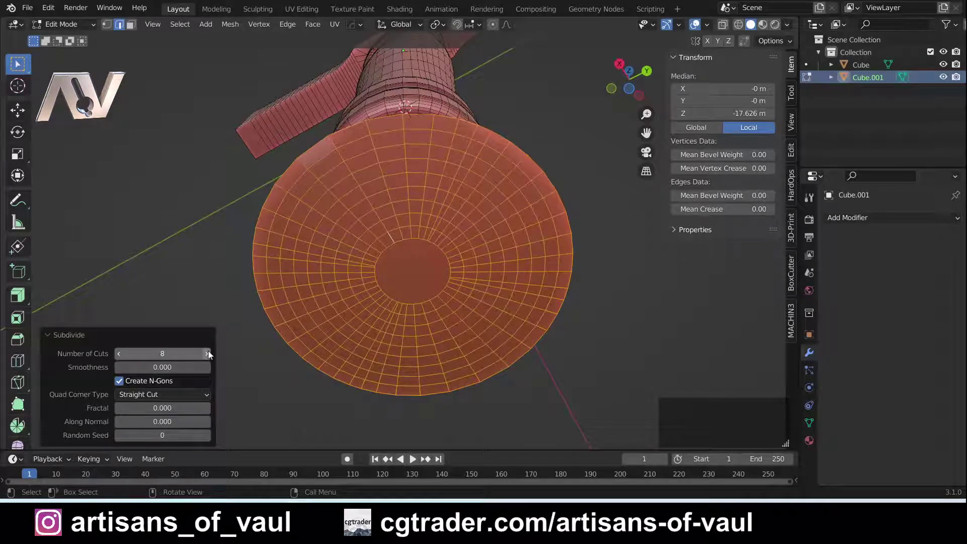
# Round the pommel's bottom by moving its central face down about 0.563 m along Z, using proportional editing with Sphere falloff and size 1.21.
pyautogui.press('Tab')
pyautogui.click(550, 267)
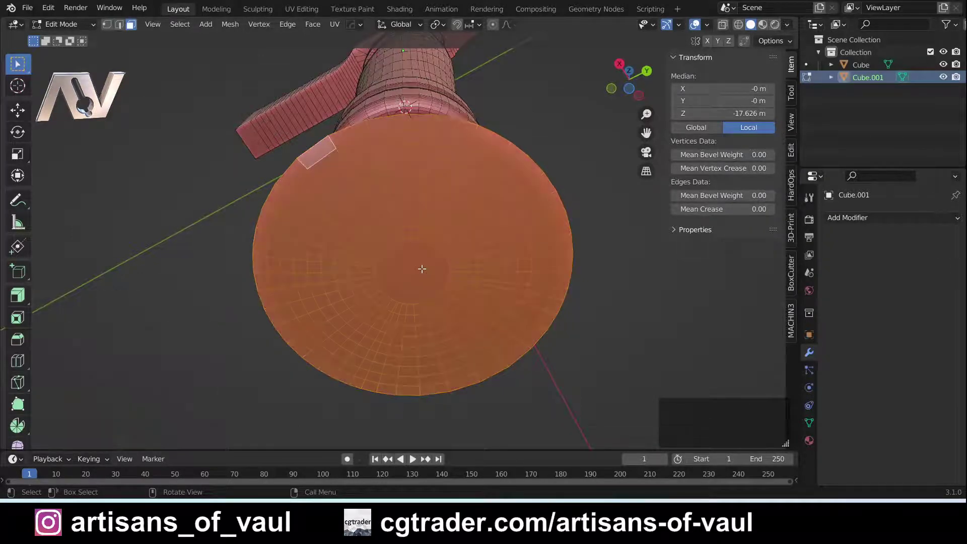
pyautogui.click(421, 268)
pyautogui.click(510, 24)
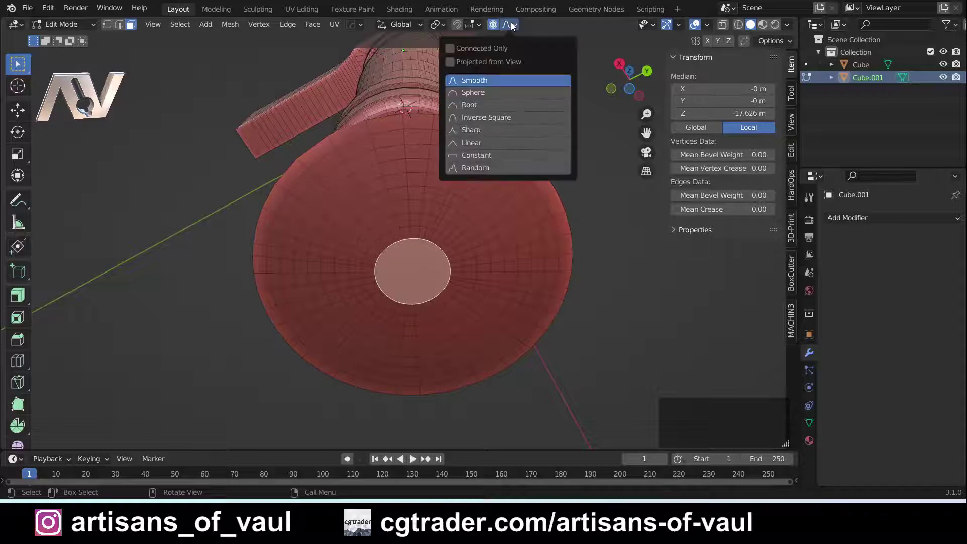
pyautogui.click(485, 92)
pyautogui.moveTo(431, 267); pyautogui.dragTo(456, 311, button='middle')
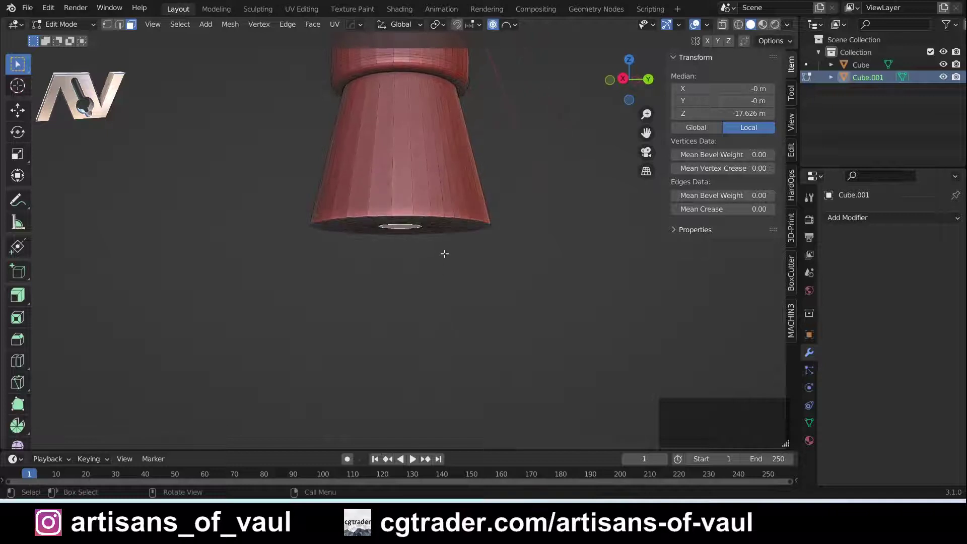
pyautogui.press('g')
pyautogui.press('z')
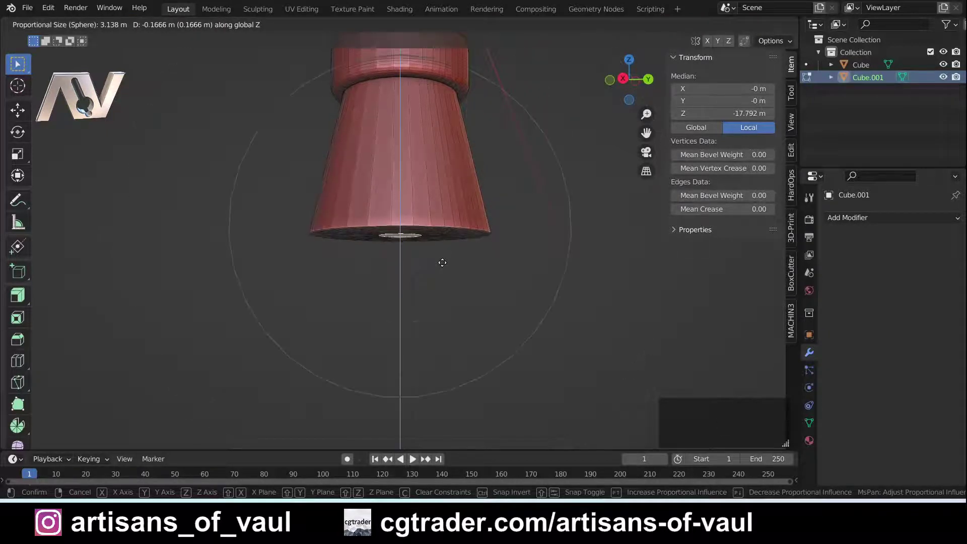
pyautogui.scroll(10, 442, 263)
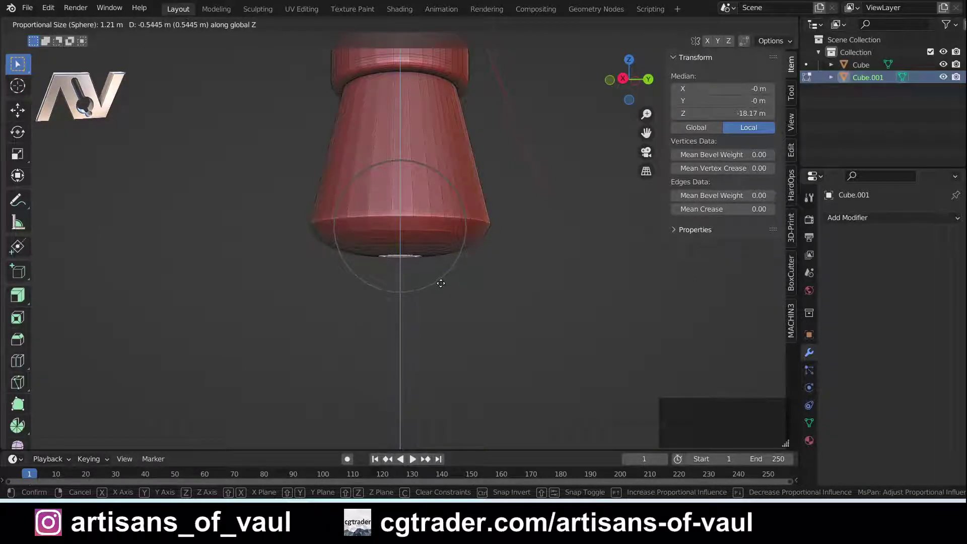
pyautogui.click(443, 275)
pyautogui.keyDown('shift'); pyautogui.moveTo(443, 275); pyautogui.dragTo(424, 310, button='middle'); pyautogui.keyUp('shift')
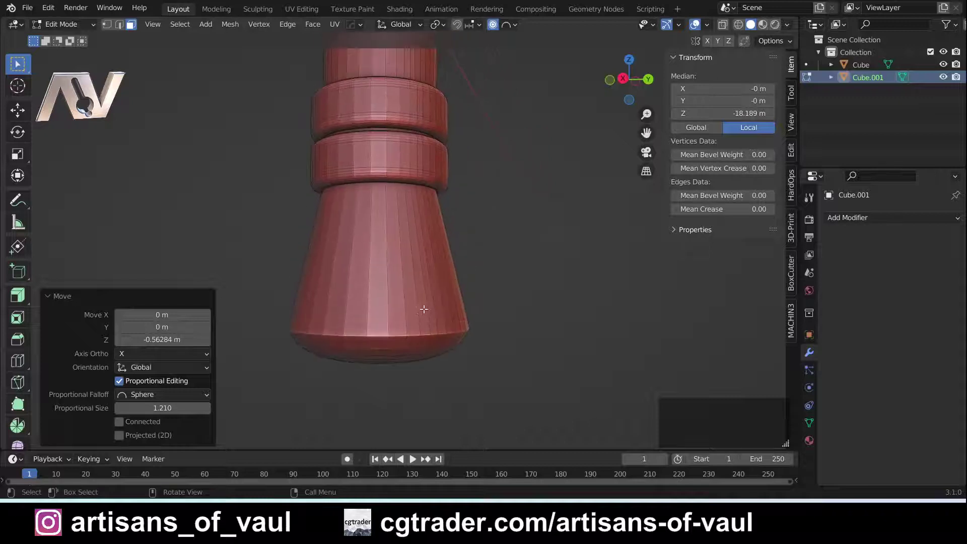
# Add one centred horizontal loop cut around the flared pommel.
pyautogui.scroll(-4, 346, 212)
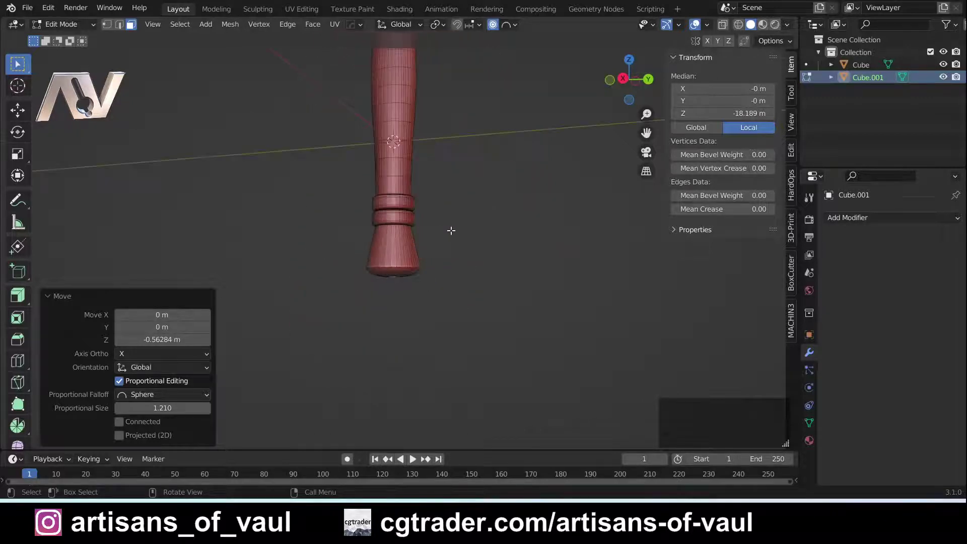
pyautogui.keyDown('shift'); pyautogui.moveTo(572, 270); pyautogui.dragTo(173, 205, button='middle'); pyautogui.keyUp('shift')
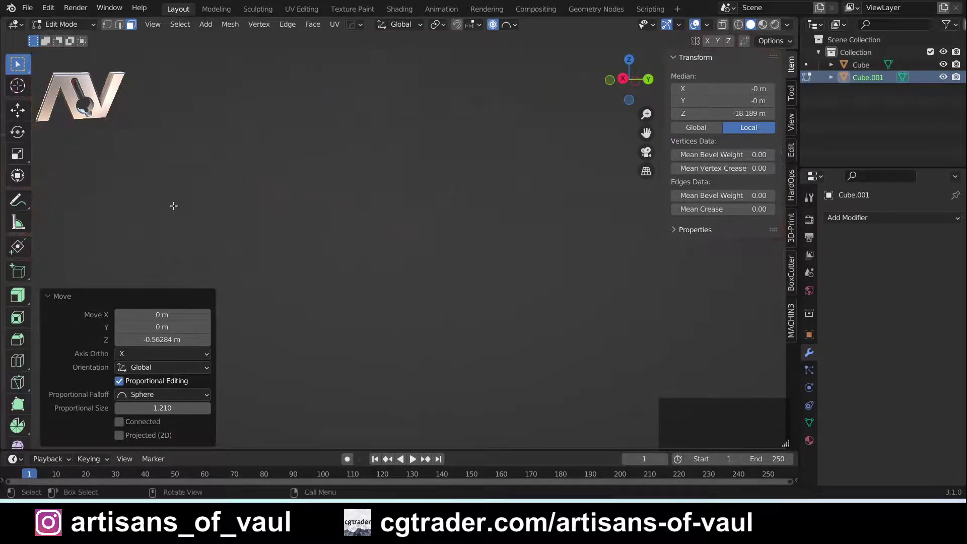
pyautogui.keyDown('shift'); pyautogui.moveTo(281, 182); pyautogui.dragTo(604, 248, button='middle'); pyautogui.keyUp('shift')
pyautogui.scroll(5, 438, 254)
pyautogui.scroll(4, 469, 278)
pyautogui.keyDown('shift'); pyautogui.moveTo(469, 278); pyautogui.dragTo(412, 271, button='middle'); pyautogui.keyUp('shift')
pyautogui.hotkey('ctrl', 'r')
pyautogui.click(413, 271)
pyautogui.rightClick(413, 267)
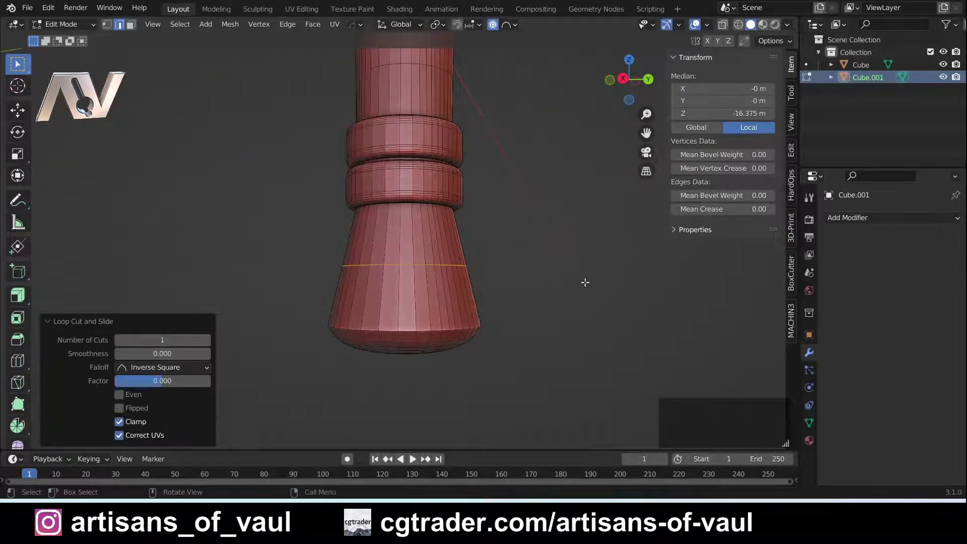
# Scale the new pommel loop to 0.775 and bevel it about 1.2 m wide with 15 segments to form a smooth flare.
pyautogui.press('s')
pyautogui.rightClick(567, 289)
pyautogui.press('s')
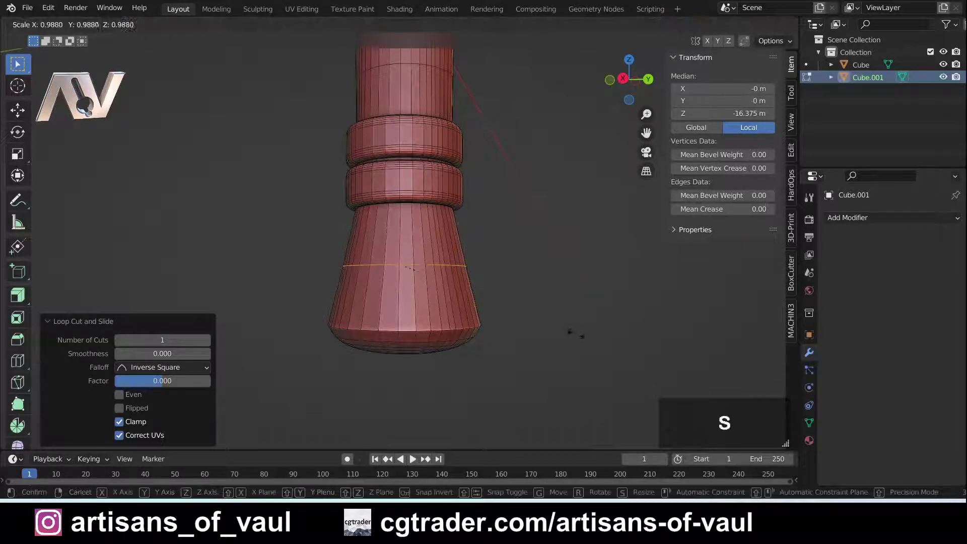
pyautogui.click(529, 313)
pyautogui.hotkey('ctrl', 'b')
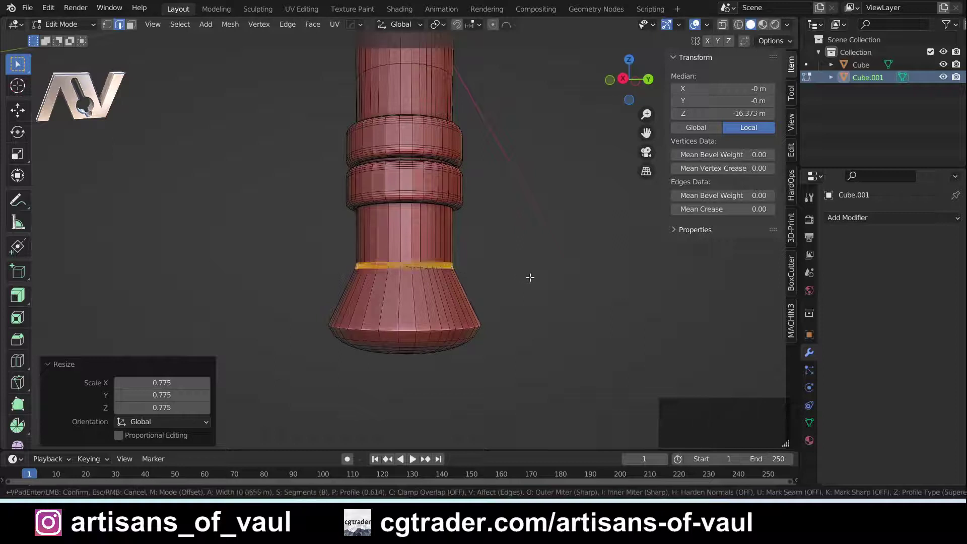
pyautogui.scroll(5, 576, 290)
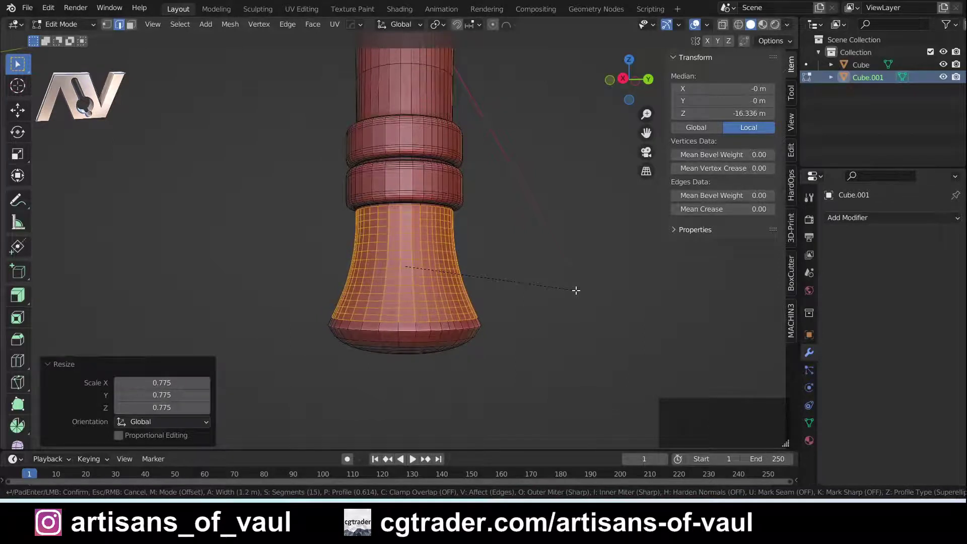
pyautogui.click(575, 290)
# Leave mesh editing and compare the handle and pommel with the reference sword.
pyautogui.press('Tab')
pyautogui.click(549, 237)
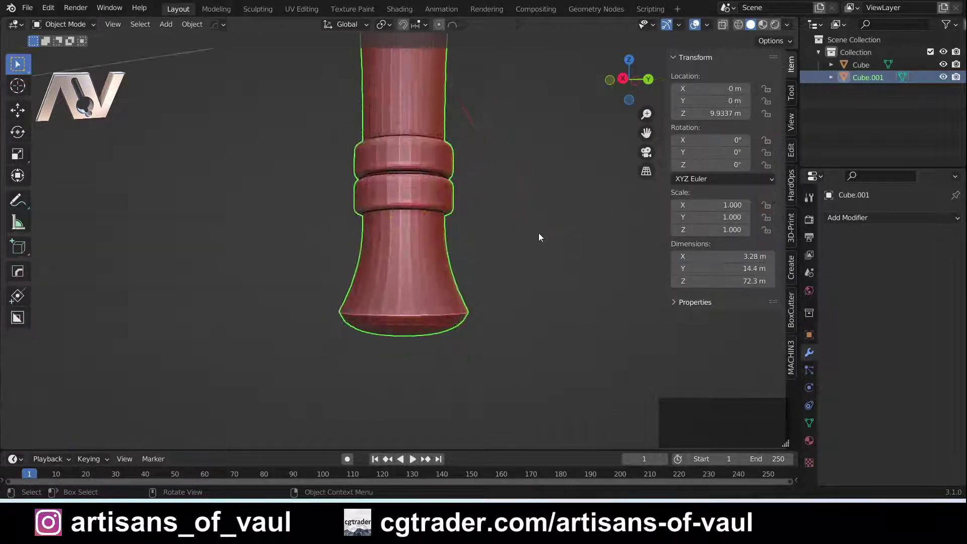
pyautogui.scroll(-5, 506, 244)
pyautogui.keyDown('shift'); pyautogui.moveTo(500, 236); pyautogui.dragTo(430, 302, button='middle'); pyautogui.keyUp('shift')
pyautogui.scroll(-2, 446, 272)
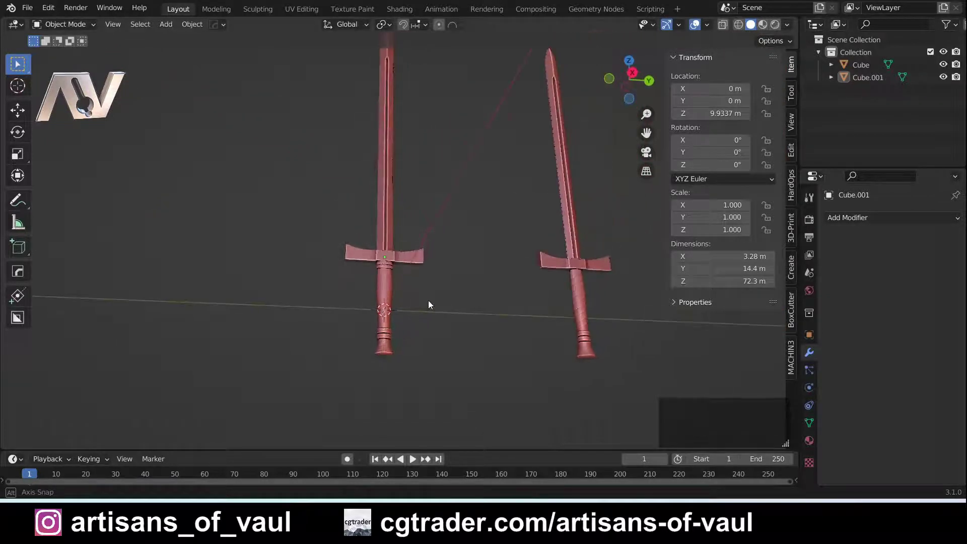
pyautogui.moveTo(358, 301); pyautogui.dragTo(480, 311, button='middle')
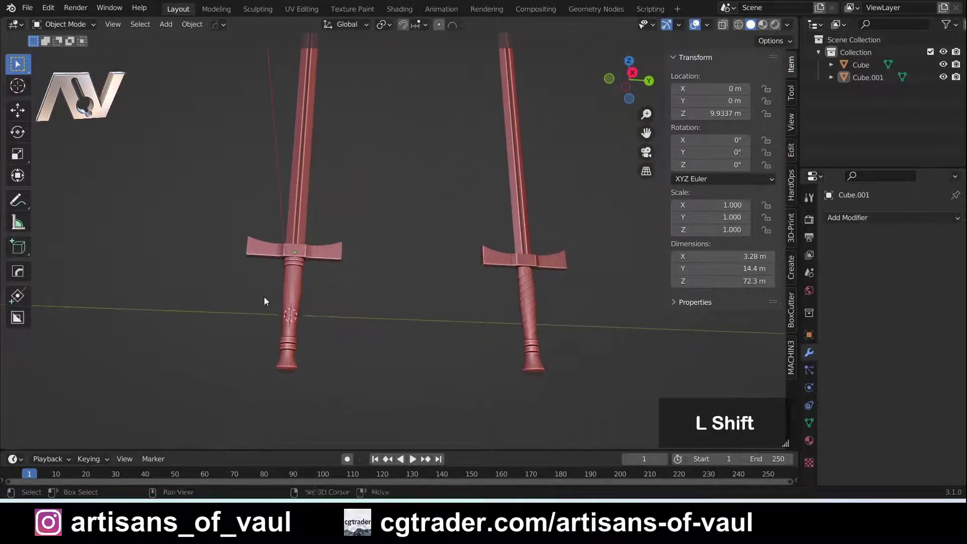
pyautogui.scroll(5, 380, 264)
pyautogui.keyDown('shift'); pyautogui.moveTo(264, 297); pyautogui.dragTo(410, 273, button='middle'); pyautogui.keyUp('shift')
pyautogui.scroll(3, 394, 244)
# Edit the sword's mesh again and select the nine horizontal edge loops along the grip between the two collars.
pyautogui.press('Tab')
pyautogui.click(390, 353)
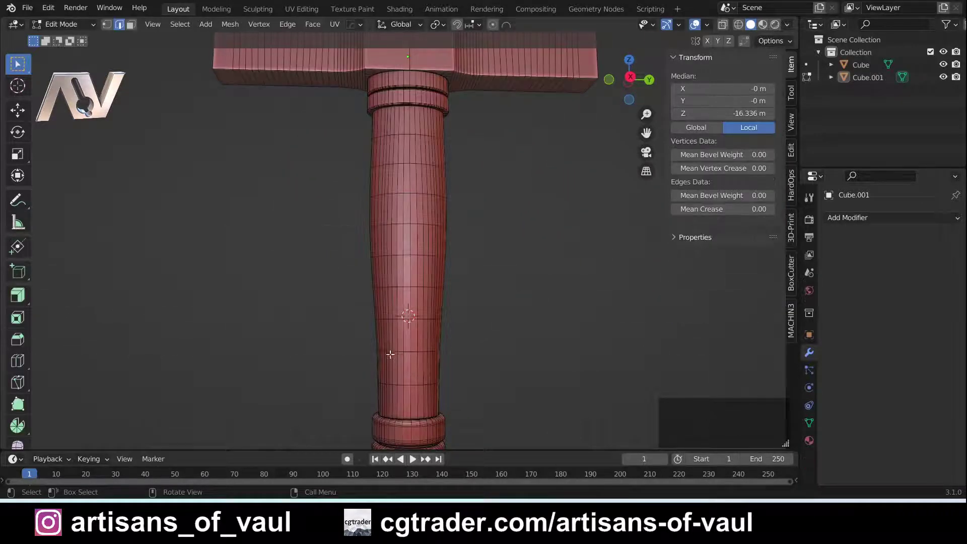
pyautogui.keyDown('alt'); pyautogui.click(406, 384); pyautogui.keyUp('alt')
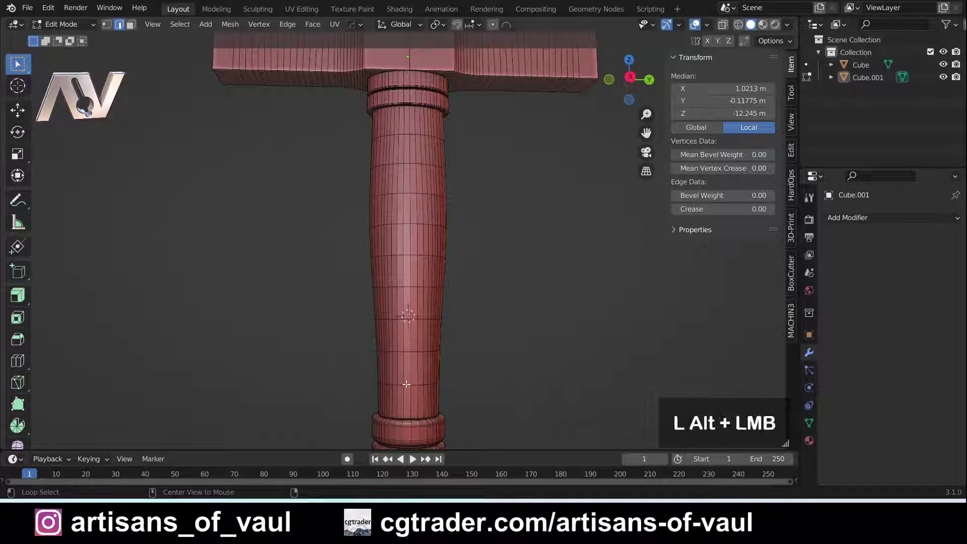
pyautogui.keyDown('alt'); pyautogui.keyDown('shift'); pyautogui.click(406, 351); pyautogui.keyUp('shift'); pyautogui.keyUp('alt')
pyautogui.keyDown('alt'); pyautogui.keyDown('shift'); pyautogui.click(406, 319); pyautogui.keyUp('shift'); pyautogui.keyUp('alt')
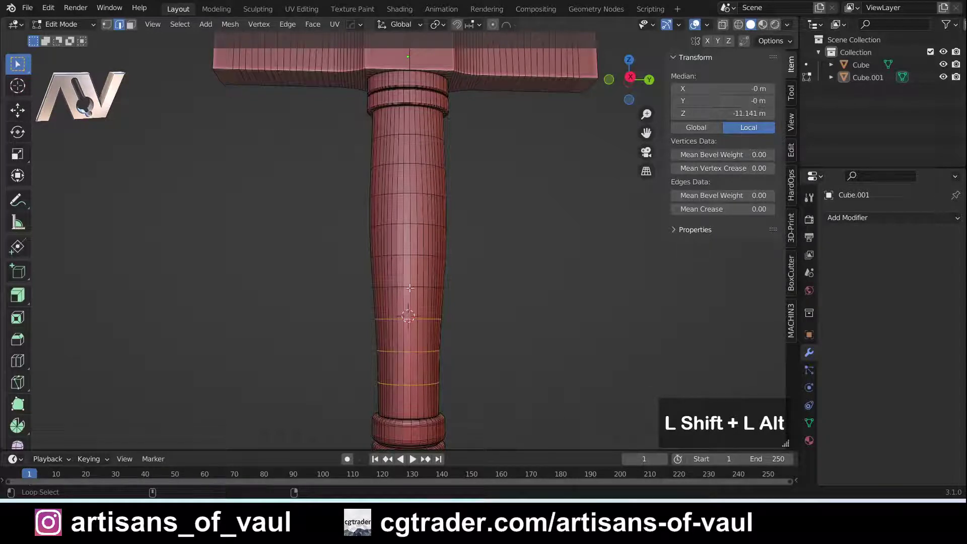
pyautogui.keyDown('alt'); pyautogui.keyDown('shift'); pyautogui.click(407, 287); pyautogui.keyUp('shift'); pyautogui.keyUp('alt')
pyautogui.keyDown('alt'); pyautogui.keyDown('shift'); pyautogui.click(406, 256); pyautogui.keyUp('shift'); pyautogui.keyUp('alt')
pyautogui.keyDown('alt'); pyautogui.keyDown('shift'); pyautogui.click(407, 225); pyautogui.keyUp('shift'); pyautogui.keyUp('alt')
pyautogui.keyDown('alt'); pyautogui.keyDown('shift'); pyautogui.click(407, 195); pyautogui.keyUp('shift'); pyautogui.keyUp('alt')
pyautogui.keyDown('alt'); pyautogui.keyDown('shift'); pyautogui.click(407, 164); pyautogui.keyUp('shift'); pyautogui.keyUp('alt')
pyautogui.keyDown('alt'); pyautogui.keyDown('shift'); pyautogui.click(407, 134); pyautogui.keyUp('shift'); pyautogui.keyUp('alt')
# Bevel the selected grip loops into narrow bands about 0.028 m wide with one segment.
pyautogui.scroll(3, 398, 312)
pyautogui.keyDown('shift'); pyautogui.moveTo(447, 300); pyautogui.dragTo(498, 229, button='middle'); pyautogui.keyUp('shift')
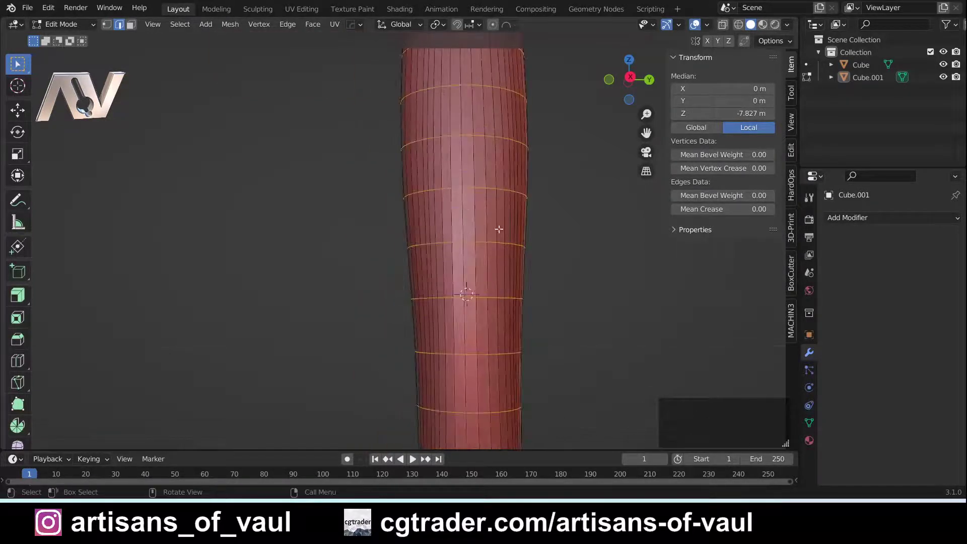
pyautogui.press('ctrl')
pyautogui.hotkey('ctrl', 'b')
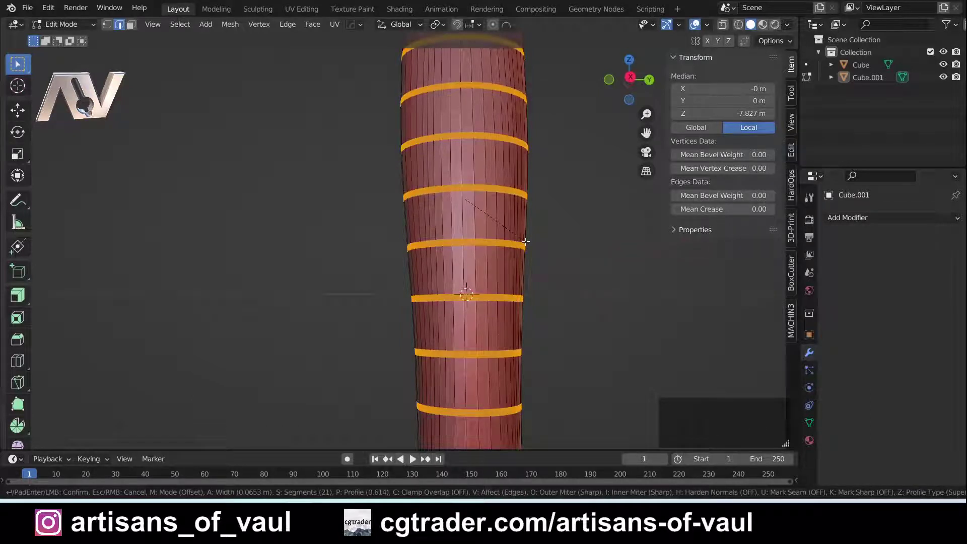
pyautogui.scroll(-20, 526, 242)
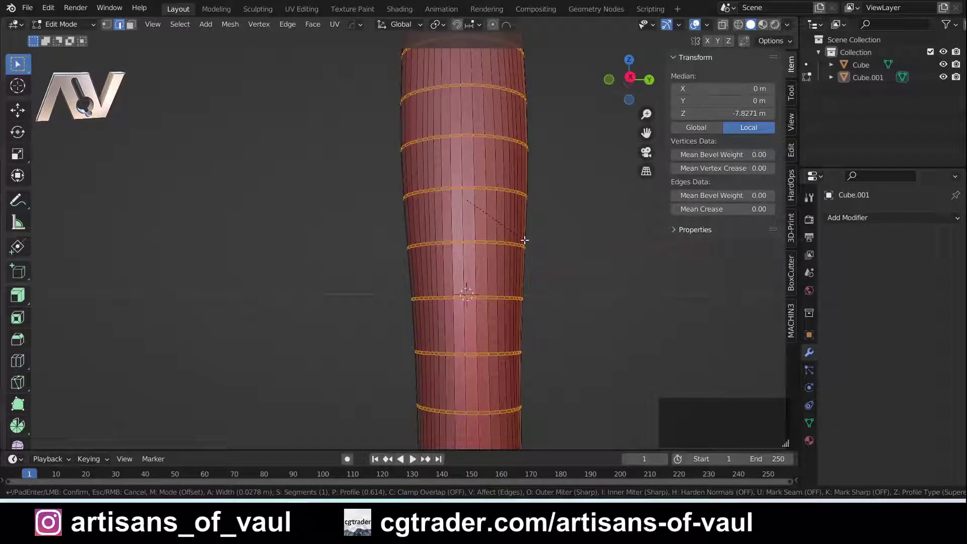
pyautogui.click(524, 240)
# Select only the upper edge loop of each of the nine narrow bands along the grip.
pyautogui.keyDown('shift'); pyautogui.moveTo(525, 240); pyautogui.dragTo(467, 340, button='middle'); pyautogui.keyUp('shift')
pyautogui.moveTo(408, 75); pyautogui.dragTo(410, 91, button='middle')
pyautogui.keyDown('shift'); pyautogui.click(410, 88); pyautogui.keyUp('shift')
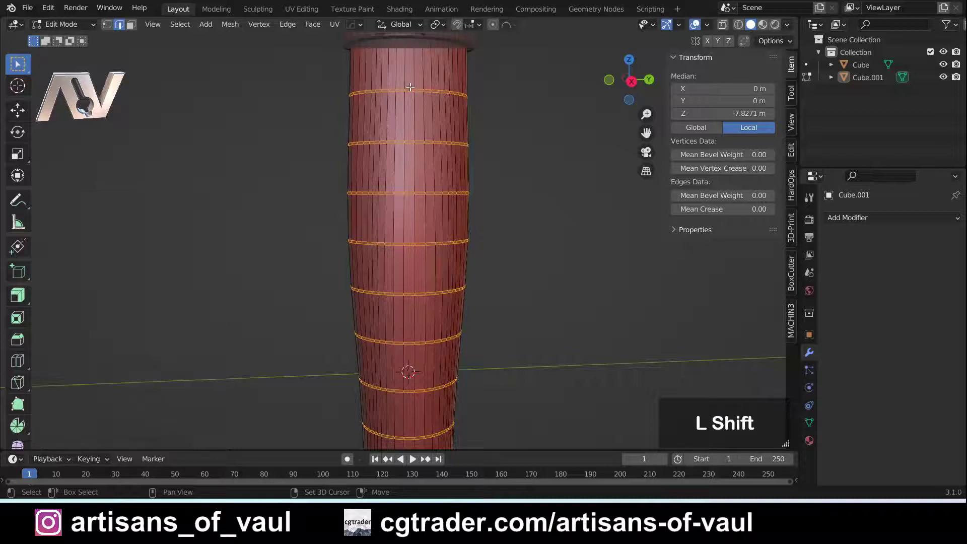
pyautogui.keyDown('alt'); pyautogui.click(410, 92); pyautogui.keyUp('alt')
pyautogui.keyDown('alt'); pyautogui.keyDown('shift'); pyautogui.click(411, 142); pyautogui.keyUp('shift'); pyautogui.keyUp('alt')
pyautogui.keyDown('alt'); pyautogui.keyDown('shift'); pyautogui.click(411, 192); pyautogui.keyUp('shift'); pyautogui.keyUp('alt')
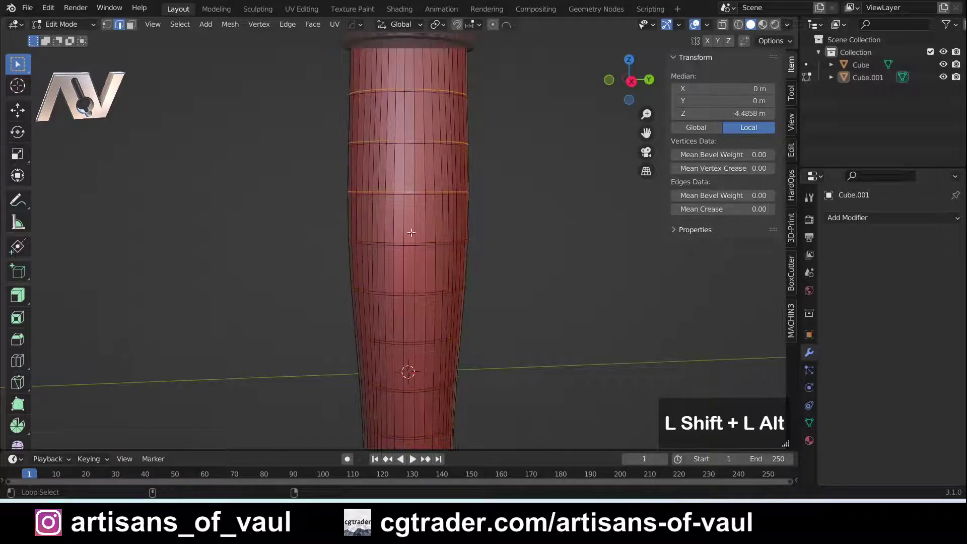
pyautogui.keyDown('alt'); pyautogui.keyDown('shift'); pyautogui.click(411, 241); pyautogui.keyUp('shift'); pyautogui.keyUp('alt')
pyautogui.keyDown('alt'); pyautogui.keyDown('shift'); pyautogui.click(409, 291); pyautogui.keyUp('shift'); pyautogui.keyUp('alt')
pyautogui.keyDown('alt'); pyautogui.keyDown('shift'); pyautogui.click(408, 342); pyautogui.keyUp('shift'); pyautogui.keyUp('alt')
pyautogui.keyDown('alt'); pyautogui.keyDown('shift'); pyautogui.click(408, 387); pyautogui.keyUp('shift'); pyautogui.keyUp('alt')
pyautogui.keyDown('alt'); pyautogui.keyDown('shift'); pyautogui.click(453, 431); pyautogui.keyUp('shift'); pyautogui.keyUp('alt')
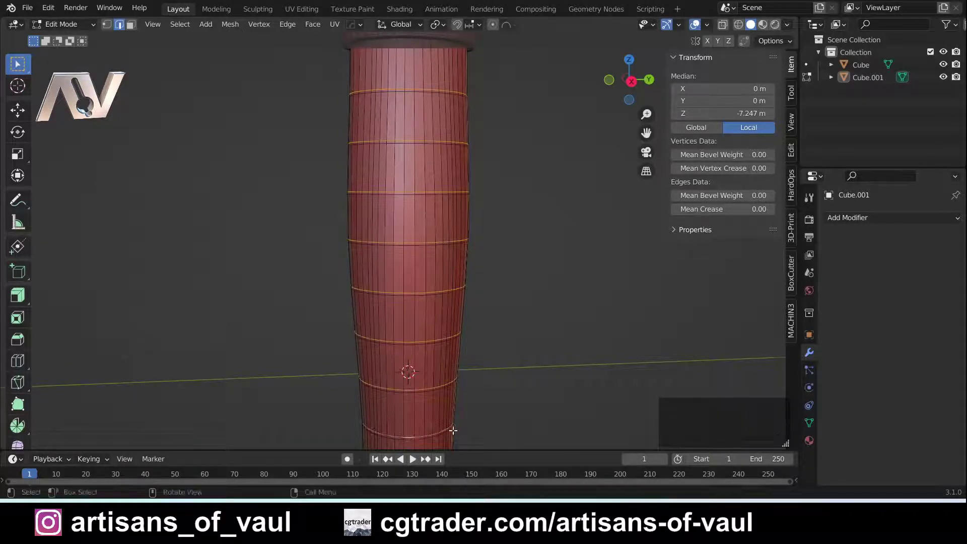
pyautogui.keyDown('shift'); pyautogui.moveTo(453, 431); pyautogui.dragTo(456, 290, button='middle'); pyautogui.keyUp('shift')
pyautogui.keyDown('alt'); pyautogui.keyDown('shift'); pyautogui.click(412, 346); pyautogui.keyUp('shift'); pyautogui.keyUp('alt')
# Scale the selected grip loops outward to 1.088 in X and Y, keeping Z locked.
pyautogui.press('s')
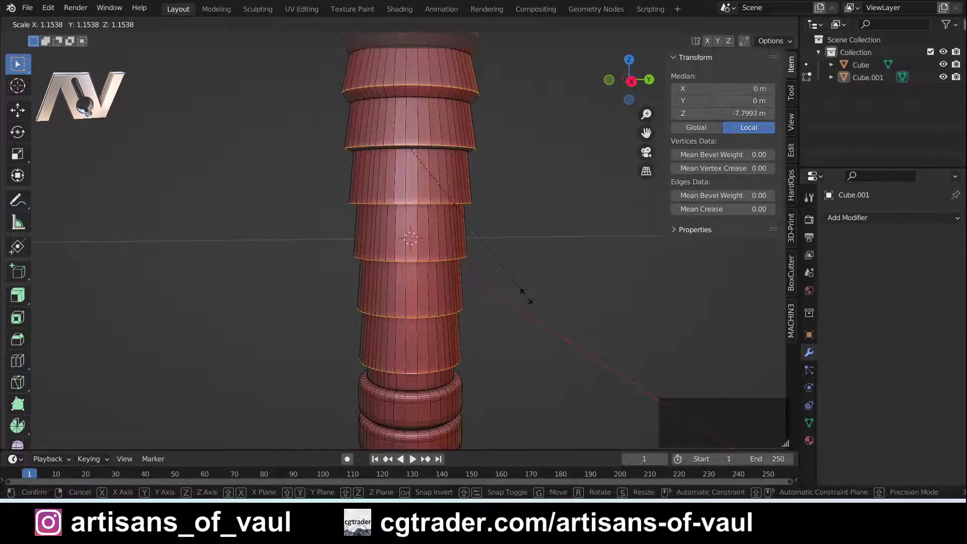
pyautogui.hotkey('shift', 'z')
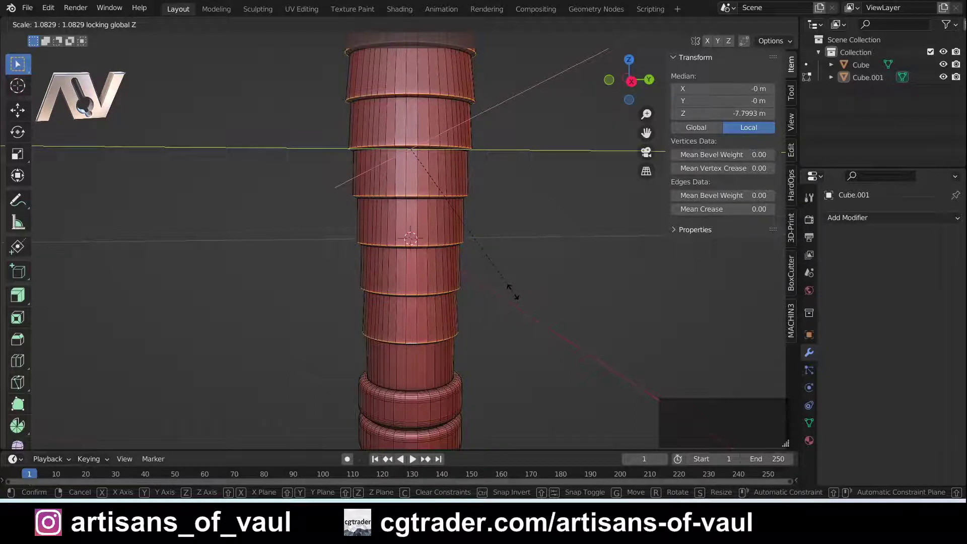
pyautogui.click(512, 284)
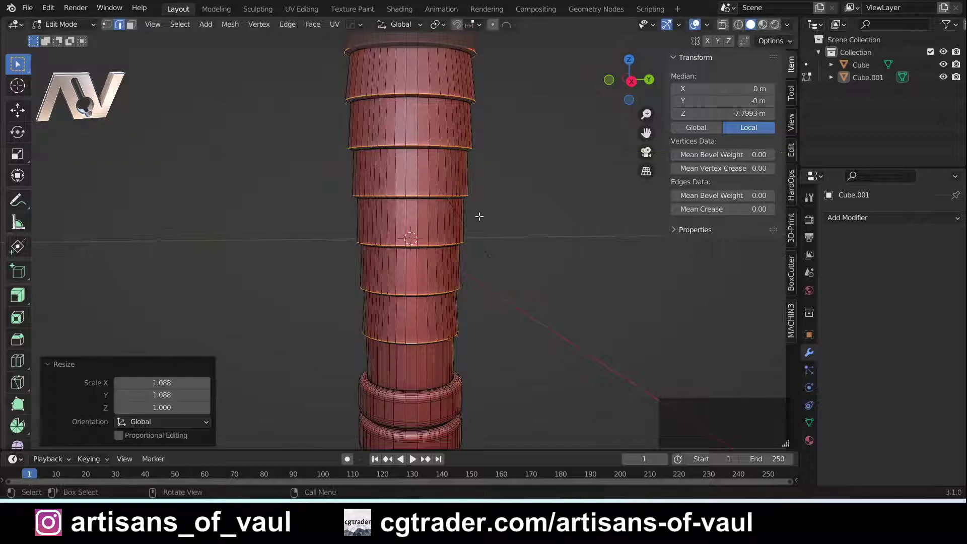
# Move the widened grip loops down about 0.046 m along Z and check the layered grip from the front.
pyautogui.keyDown('shift'); pyautogui.moveTo(459, 171); pyautogui.dragTo(456, 220, button='middle'); pyautogui.keyUp('shift')
pyautogui.click(631, 81)
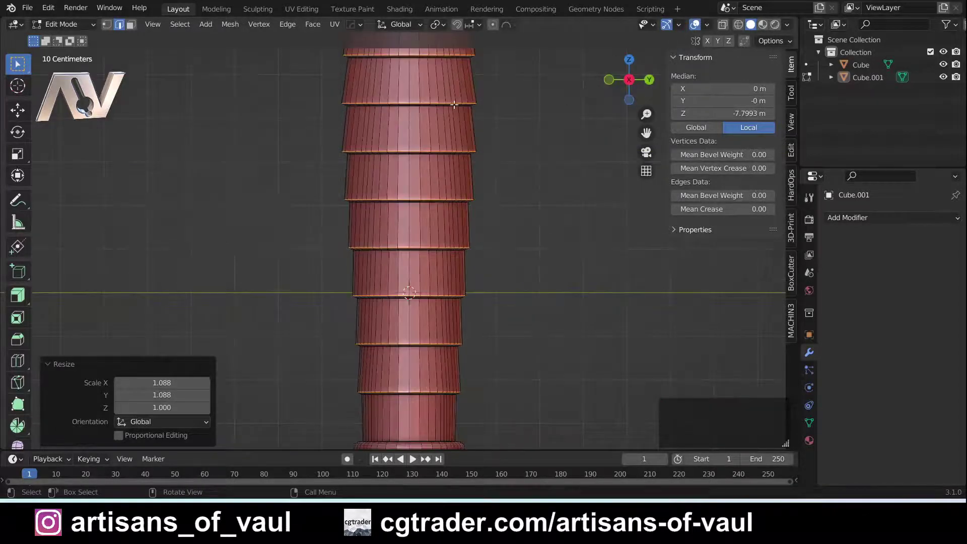
pyautogui.keyDown('shift'); pyautogui.moveTo(528, 110); pyautogui.dragTo(511, 182, button='middle'); pyautogui.keyUp('shift')
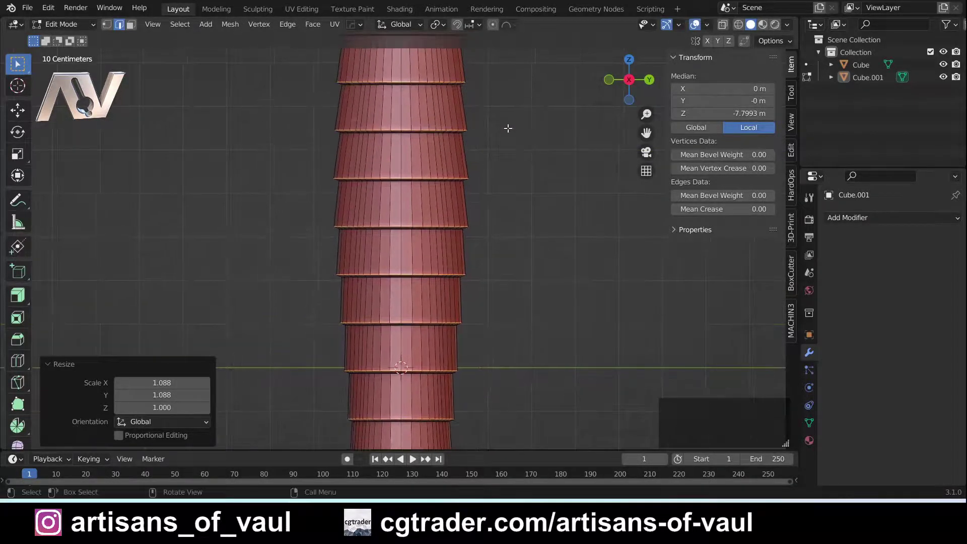
pyautogui.press('g')
pyautogui.press('z')
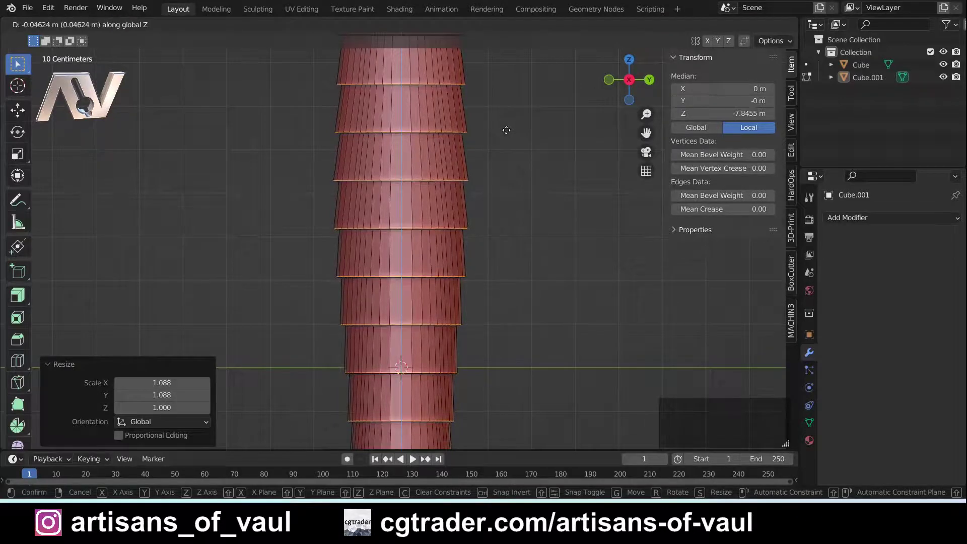
pyautogui.click(507, 130)
pyautogui.scroll(-3, 502, 129)
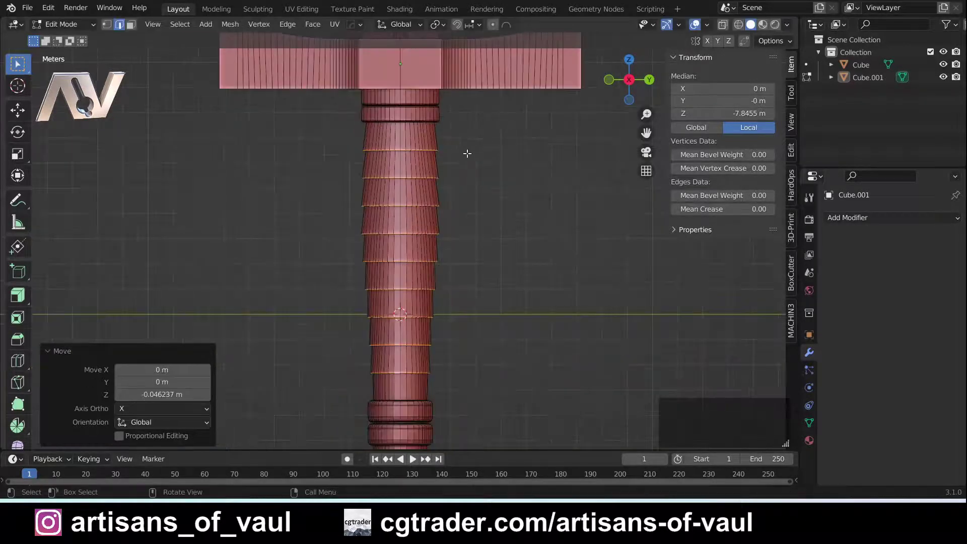
pyautogui.scroll(2, 418, 154)
pyautogui.keyDown('shift'); pyautogui.moveTo(388, 132); pyautogui.dragTo(447, 146, button='middle'); pyautogui.keyUp('shift')
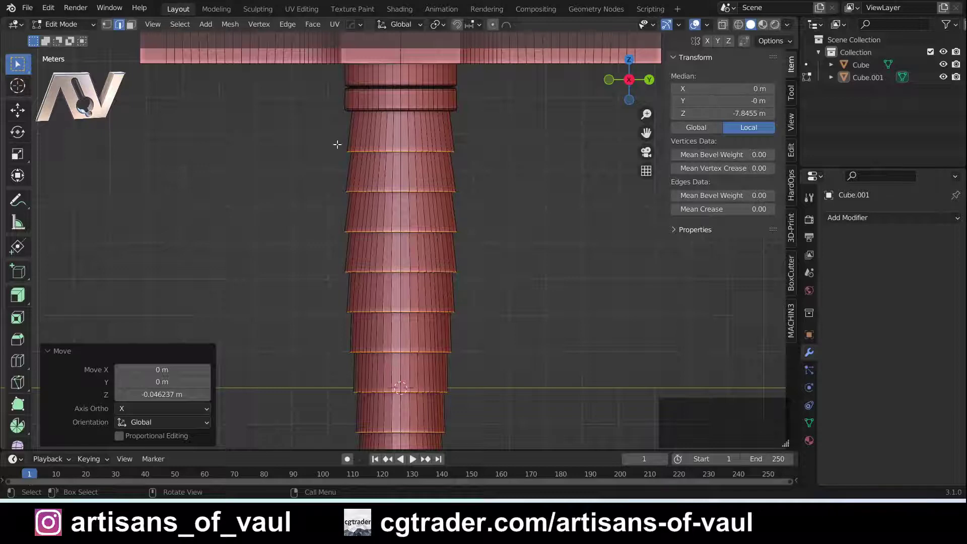
pyautogui.moveTo(338, 157)
pyautogui.mouseDown(button='middle')
pyautogui.moveTo(379, 163)
pyautogui.moveTo(377, 171)
pyautogui.moveTo(350, 150)
pyautogui.mouseUp(button='middle')
pyautogui.scroll(-3, 437, 204)
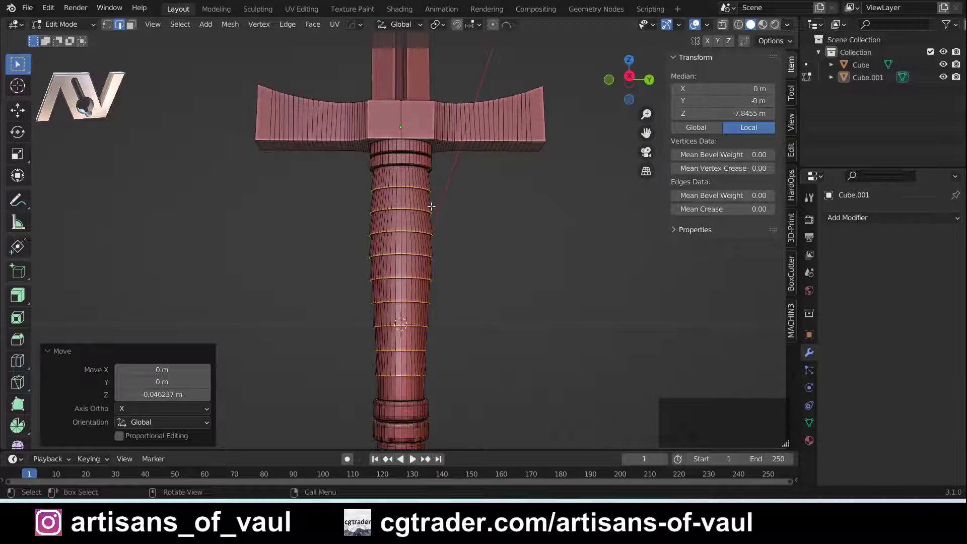
# Add the adjoining edge loop of each grip layer to the selection, so both edges of every step are selected.
pyautogui.scroll(3, 403, 199)
pyautogui.moveTo(386, 193); pyautogui.dragTo(391, 153, button='middle')
pyautogui.scroll(4, 391, 154)
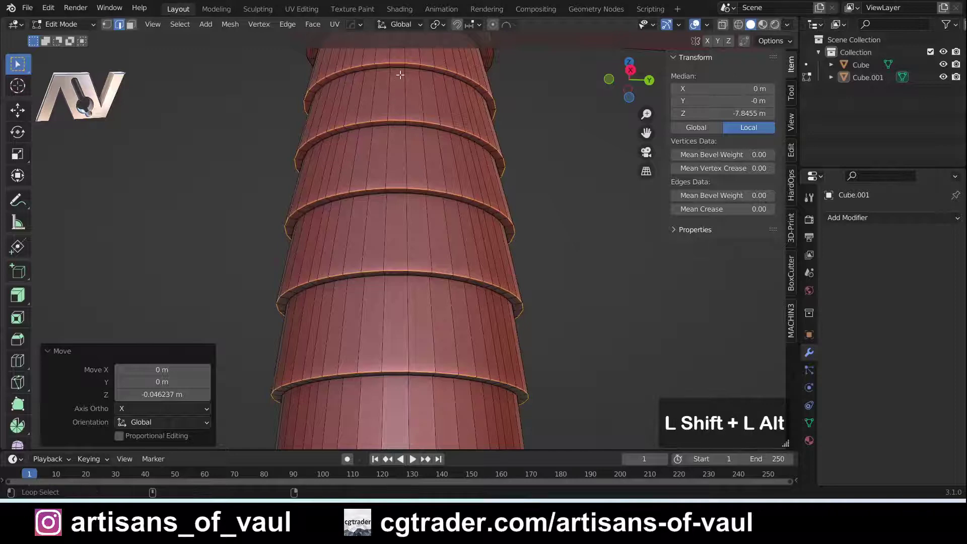
pyautogui.keyDown('alt'); pyautogui.keyDown('shift'); pyautogui.click(400, 69); pyautogui.keyUp('shift'); pyautogui.keyUp('alt')
pyautogui.keyDown('alt'); pyautogui.keyDown('shift'); pyautogui.click(395, 124); pyautogui.keyUp('shift'); pyautogui.keyUp('alt')
pyautogui.keyDown('alt'); pyautogui.keyDown('shift'); pyautogui.click(391, 194); pyautogui.keyUp('shift'); pyautogui.keyUp('alt')
pyautogui.keyDown('alt'); pyautogui.keyDown('shift'); pyautogui.click(384, 275); pyautogui.keyUp('shift'); pyautogui.keyUp('alt')
pyautogui.keyDown('shift'); pyautogui.moveTo(385, 343); pyautogui.dragTo(419, 183, button='middle'); pyautogui.keyUp('shift')
pyautogui.keyDown('alt'); pyautogui.keyDown('shift'); pyautogui.click(418, 212); pyautogui.keyUp('shift'); pyautogui.keyUp('alt')
pyautogui.scroll(-4, 418, 215)
pyautogui.keyDown('shift'); pyautogui.moveTo(418, 301); pyautogui.dragTo(458, 233, button='middle'); pyautogui.keyUp('shift')
pyautogui.keyDown('alt'); pyautogui.keyDown('shift'); pyautogui.click(419, 215); pyautogui.keyUp('shift'); pyautogui.keyUp('alt')
pyautogui.scroll(-2, 524, 116)
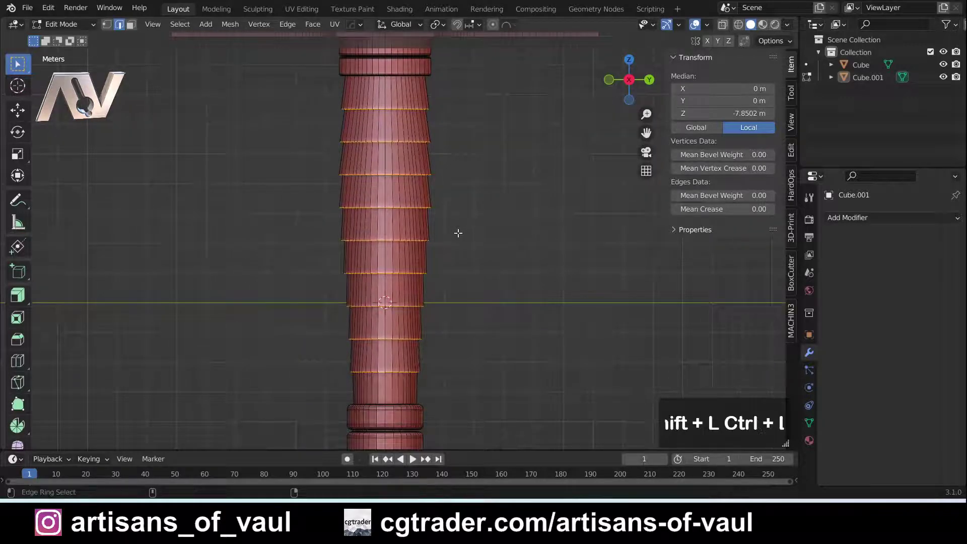
pyautogui.hotkey('shift', 'ctrl', 'alt', 's')
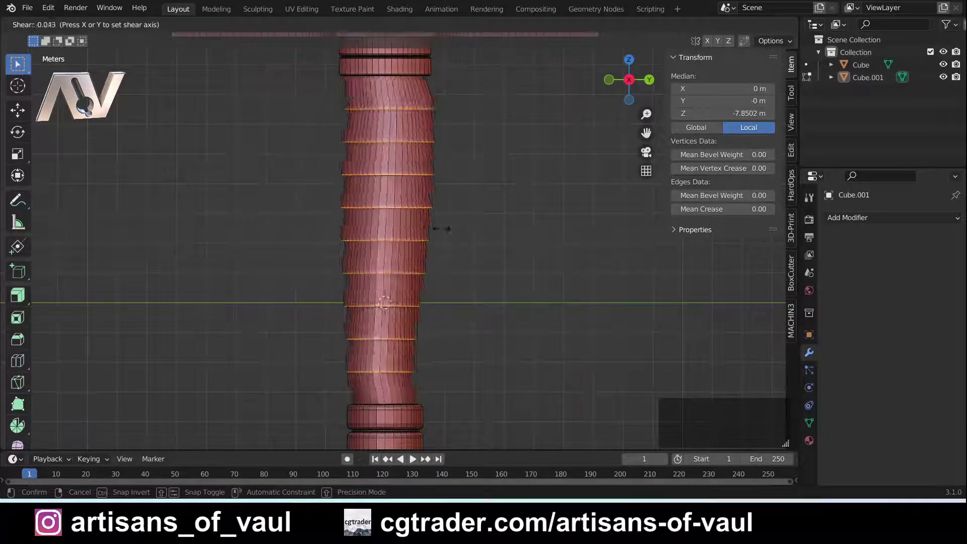
pyautogui.press('y')
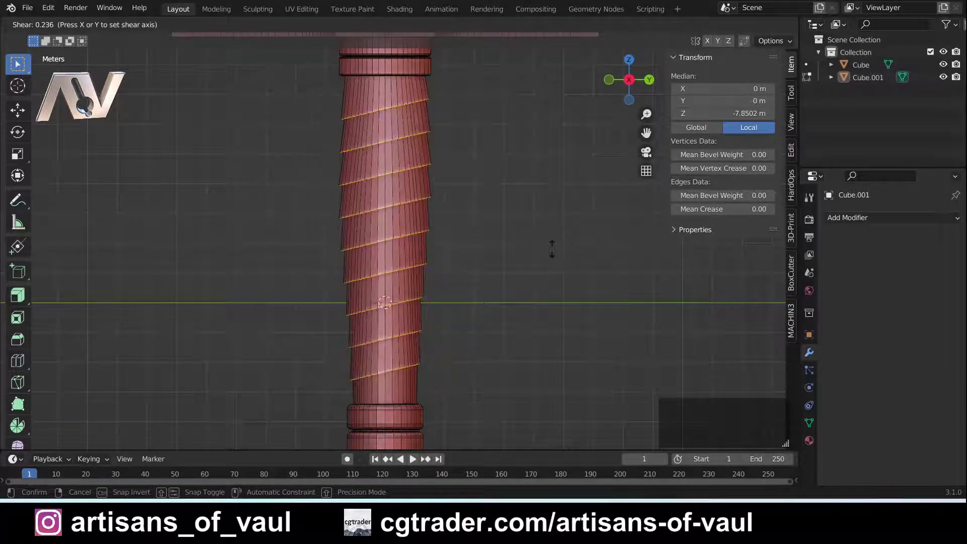
pyautogui.rightClick(539, 113)
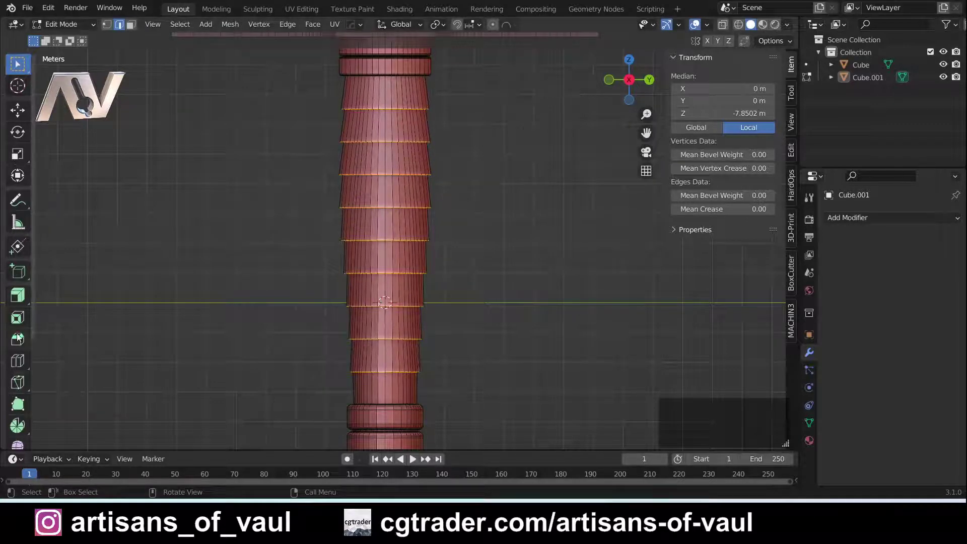
# Shear the selected grip loops vertically into a diagonal slant resembling a spiral wrap, and return to Object Mode.
pyautogui.scroll(-2, 17, 337)
pyautogui.scroll(-4, 18, 337)
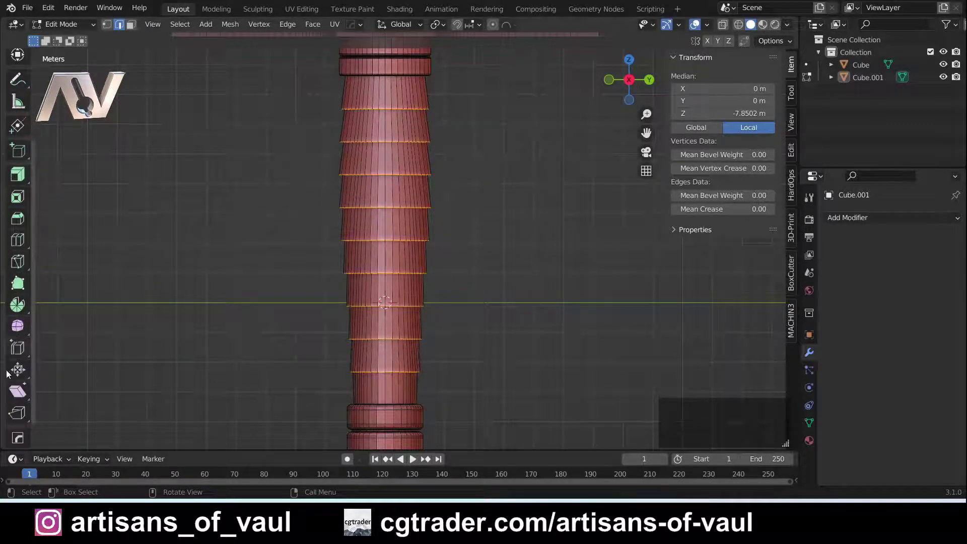
pyautogui.click(17, 392)
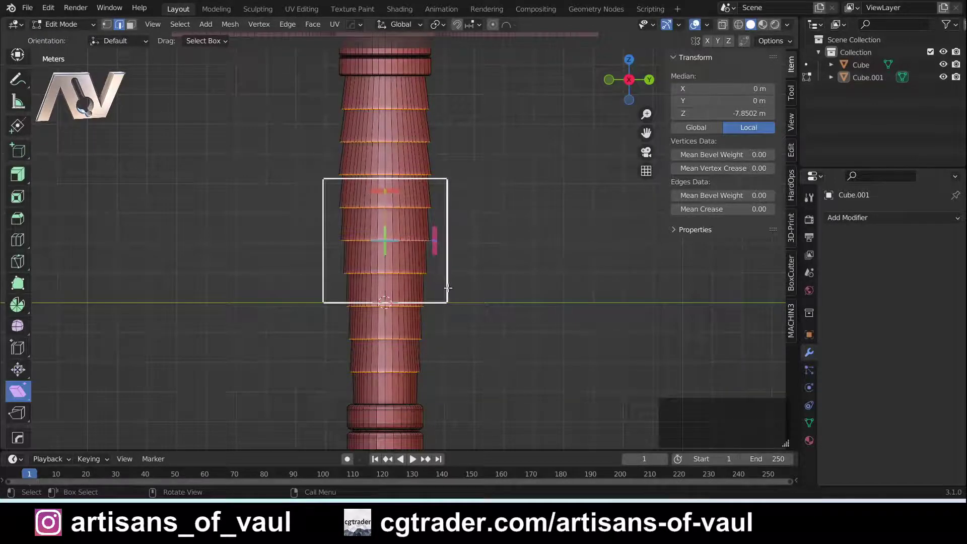
pyautogui.moveTo(436, 251); pyautogui.dragTo(437, 159)
pyautogui.press('Tab')
pyautogui.scroll(-3, 489, 200)
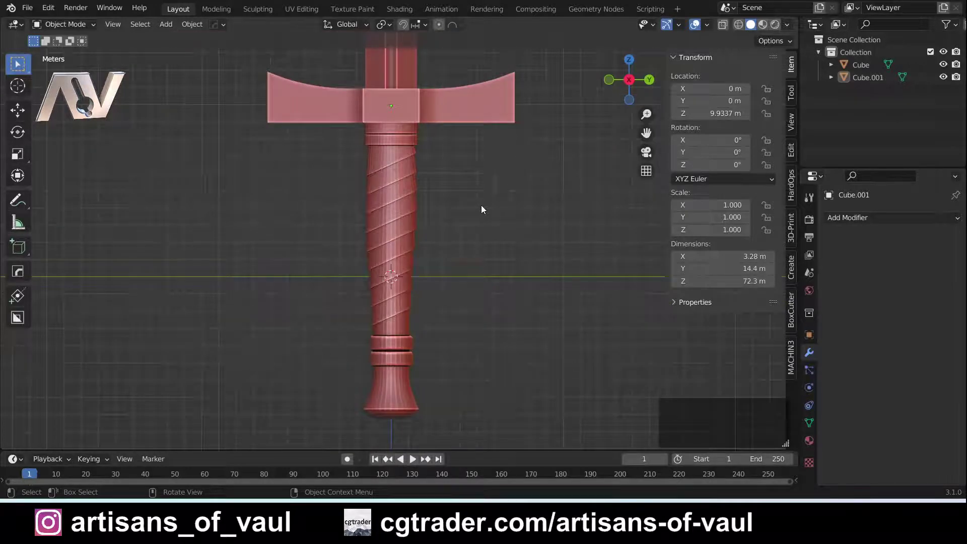
# Deselect everything and compare the modelled sword with the reference sword beside it, from blade tip to pommel.
pyautogui.scroll(-5, 466, 172)
pyautogui.keyDown('shift'); pyautogui.moveTo(517, 208); pyautogui.dragTo(488, 210, button='middle'); pyautogui.keyUp('shift')
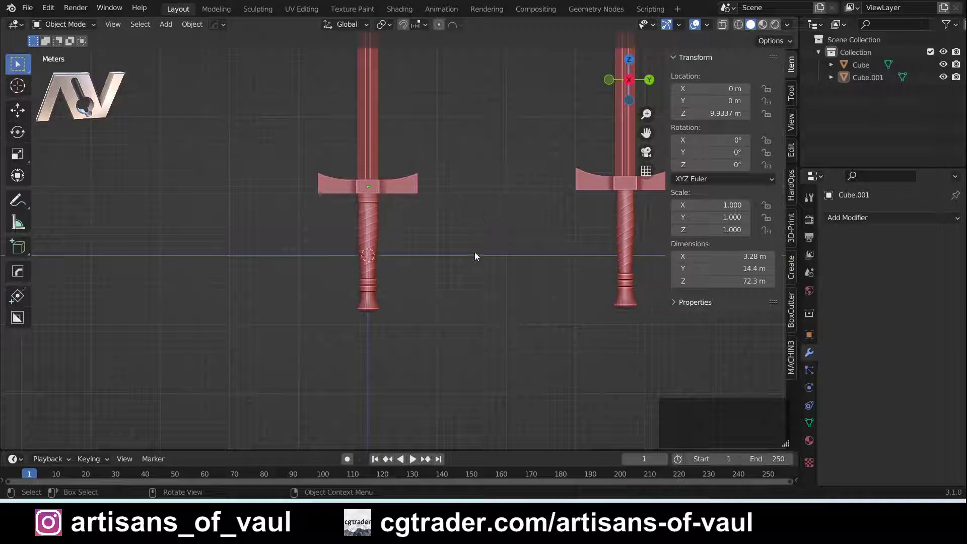
pyautogui.scroll(-2, 433, 231)
pyautogui.scroll(-1, 433, 227)
pyautogui.keyDown('shift'); pyautogui.moveTo(418, 192); pyautogui.dragTo(398, 240, button='middle'); pyautogui.keyUp('shift')
pyautogui.click(407, 256)
pyautogui.scroll(2, 398, 244)
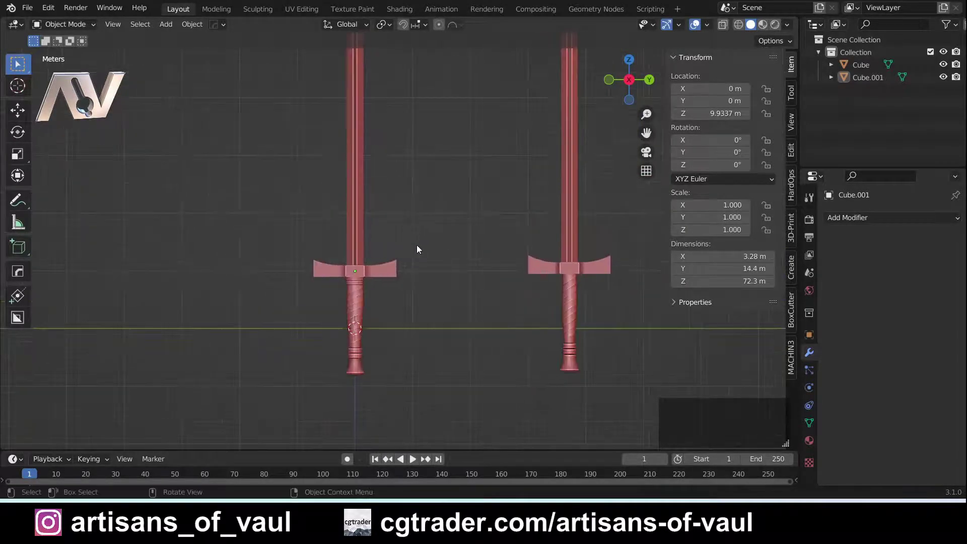
pyautogui.keyDown('shift'); pyautogui.moveTo(419, 233); pyautogui.dragTo(480, 197, button='middle'); pyautogui.keyUp('shift')
pyautogui.keyDown('shift'); pyautogui.moveTo(448, 240); pyautogui.dragTo(451, 288, button='middle'); pyautogui.keyUp('shift')
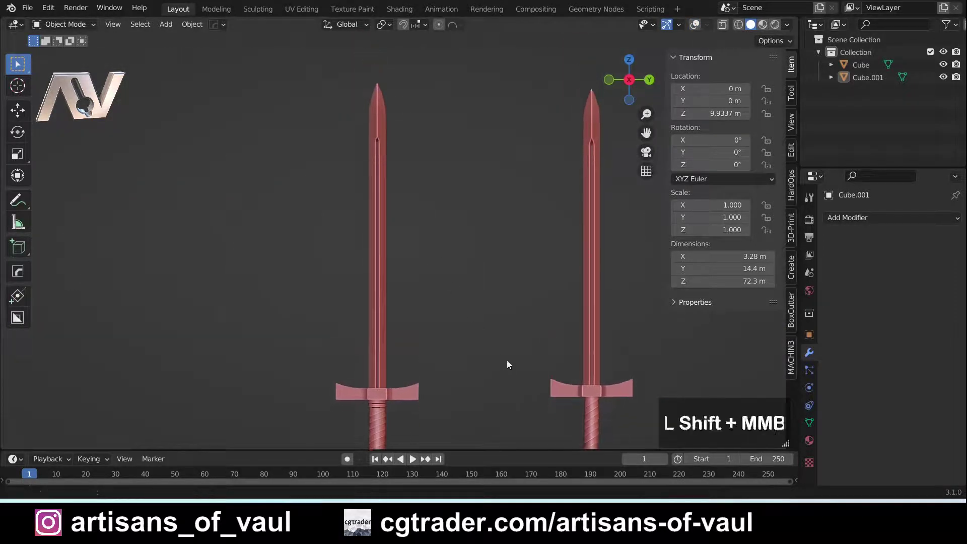
pyautogui.keyDown('shift'); pyautogui.moveTo(507, 361); pyautogui.dragTo(467, 236, button='middle'); pyautogui.keyUp('shift')
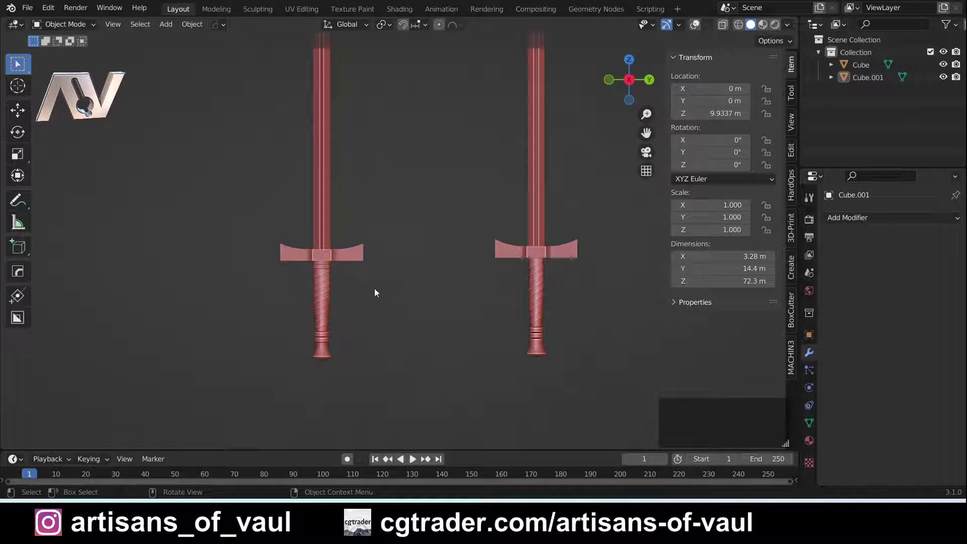
pyautogui.keyDown('shift'); pyautogui.moveTo(374, 292); pyautogui.dragTo(430, 341, button='middle'); pyautogui.keyUp('shift')
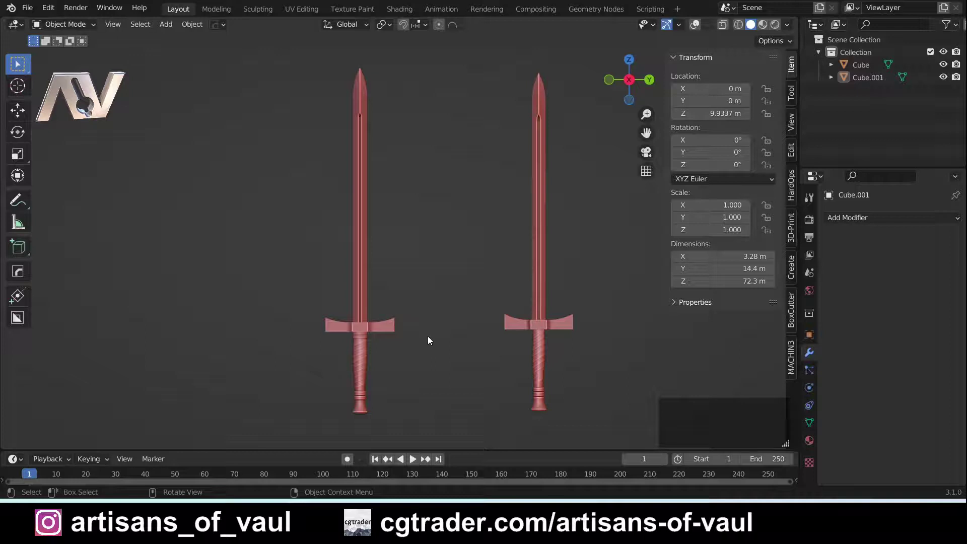
pyautogui.scroll(1, 410, 250)
pyautogui.scroll(3, 397, 250)
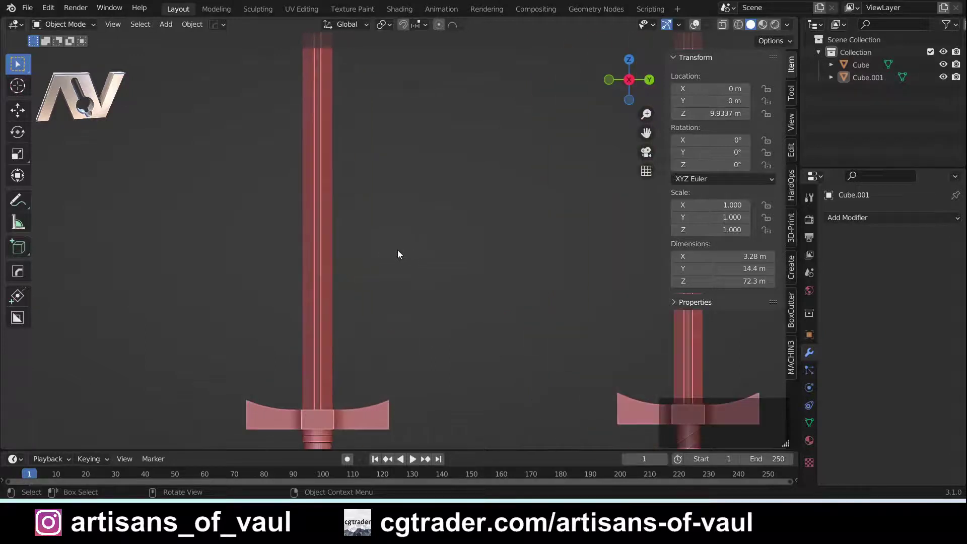
pyautogui.keyDown('shift'); pyautogui.moveTo(386, 251); pyautogui.dragTo(424, 330, button='middle'); pyautogui.keyUp('shift')
pyautogui.scroll(-3, 430, 303)
pyautogui.keyDown('shift'); pyautogui.moveTo(431, 273); pyautogui.dragTo(426, 309, button='middle'); pyautogui.keyUp('shift')
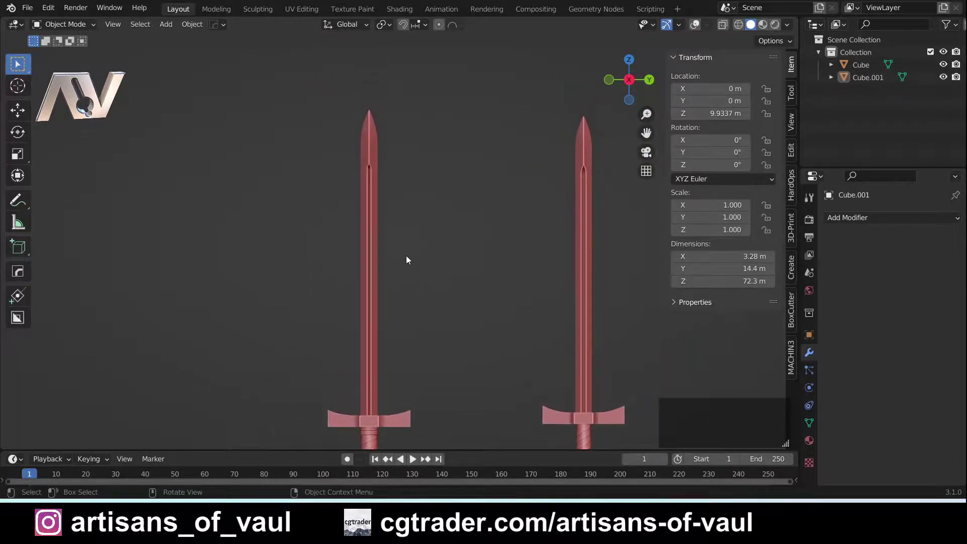
pyautogui.keyDown('shift'); pyautogui.moveTo(401, 341); pyautogui.dragTo(407, 195, button='middle'); pyautogui.keyUp('shift')
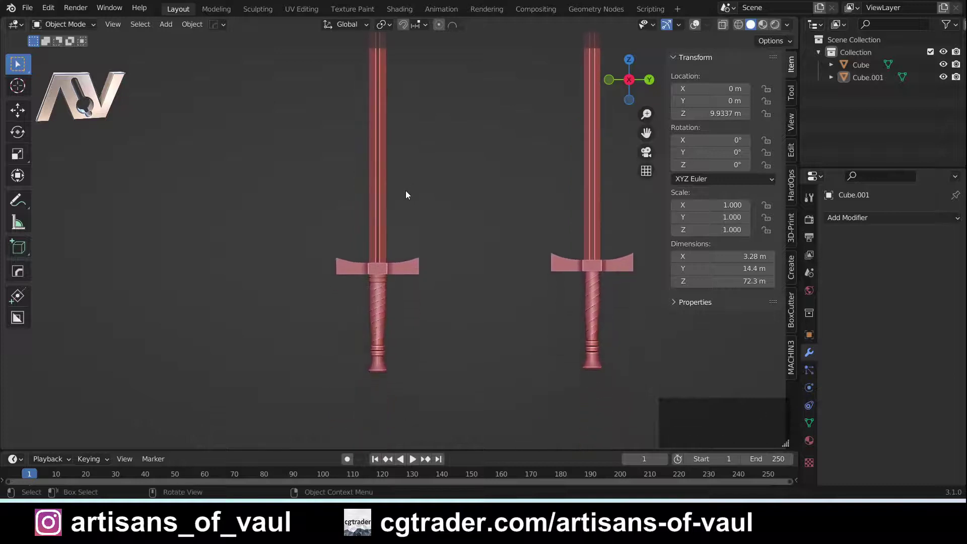